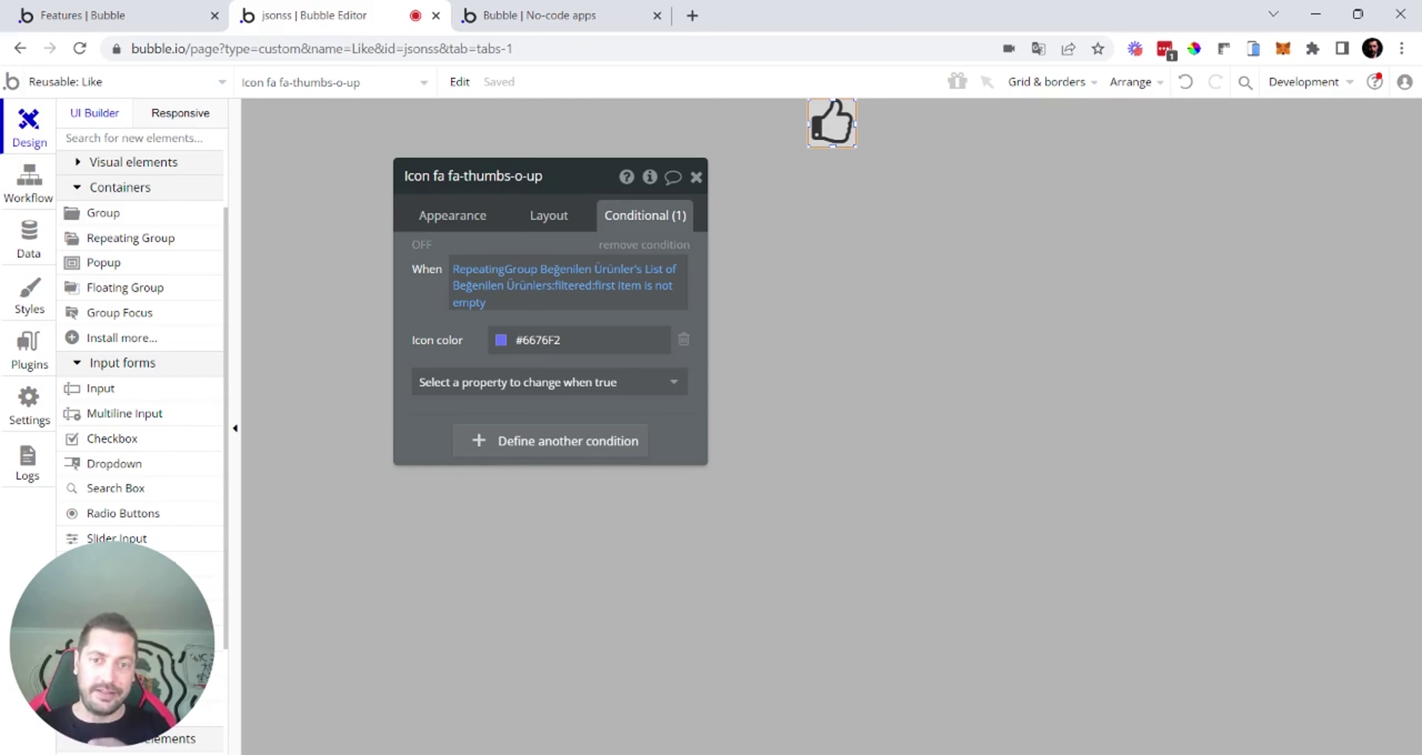
Step: Switch to the app preview, reload it and test the like icons of the Dell PowerBook and Mac products
click(574, 285)
click(404, 279)
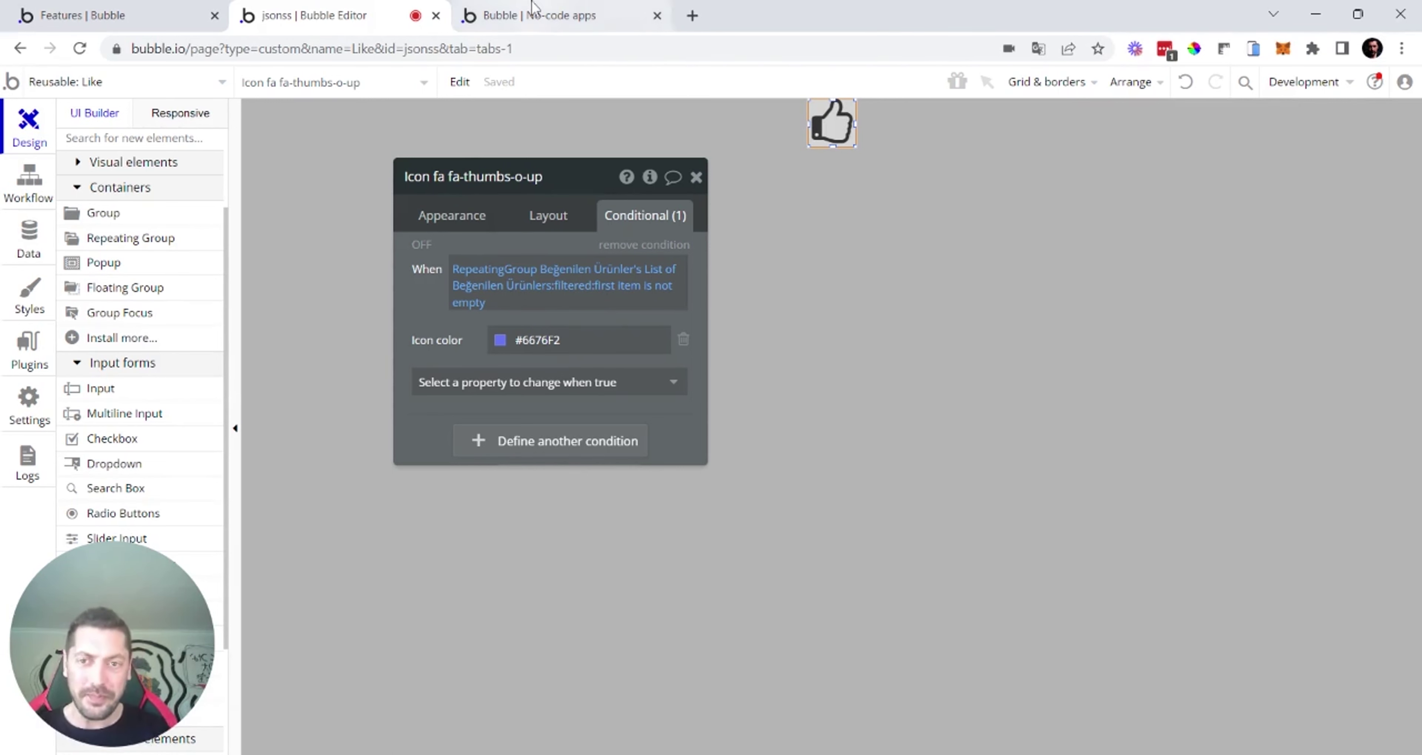
click(533, 14)
key(F5)
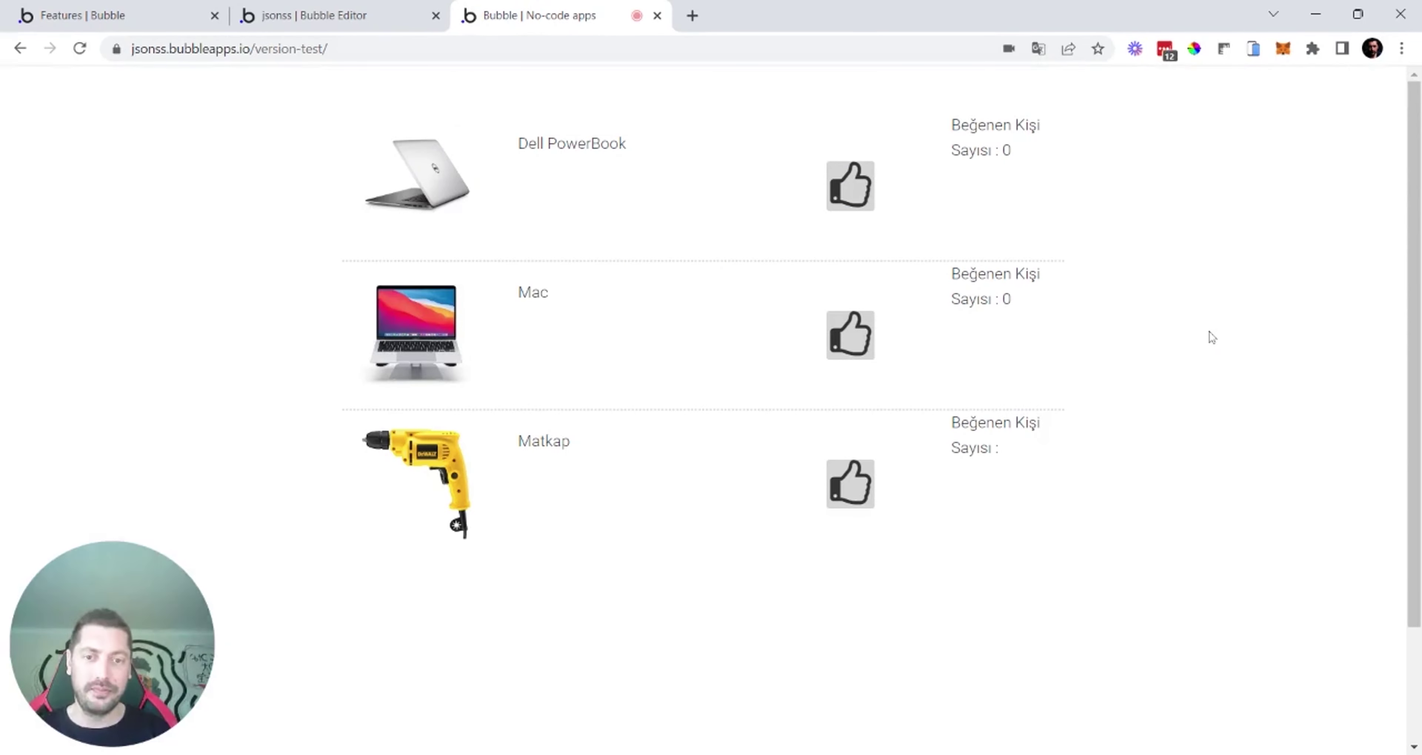
click(862, 209)
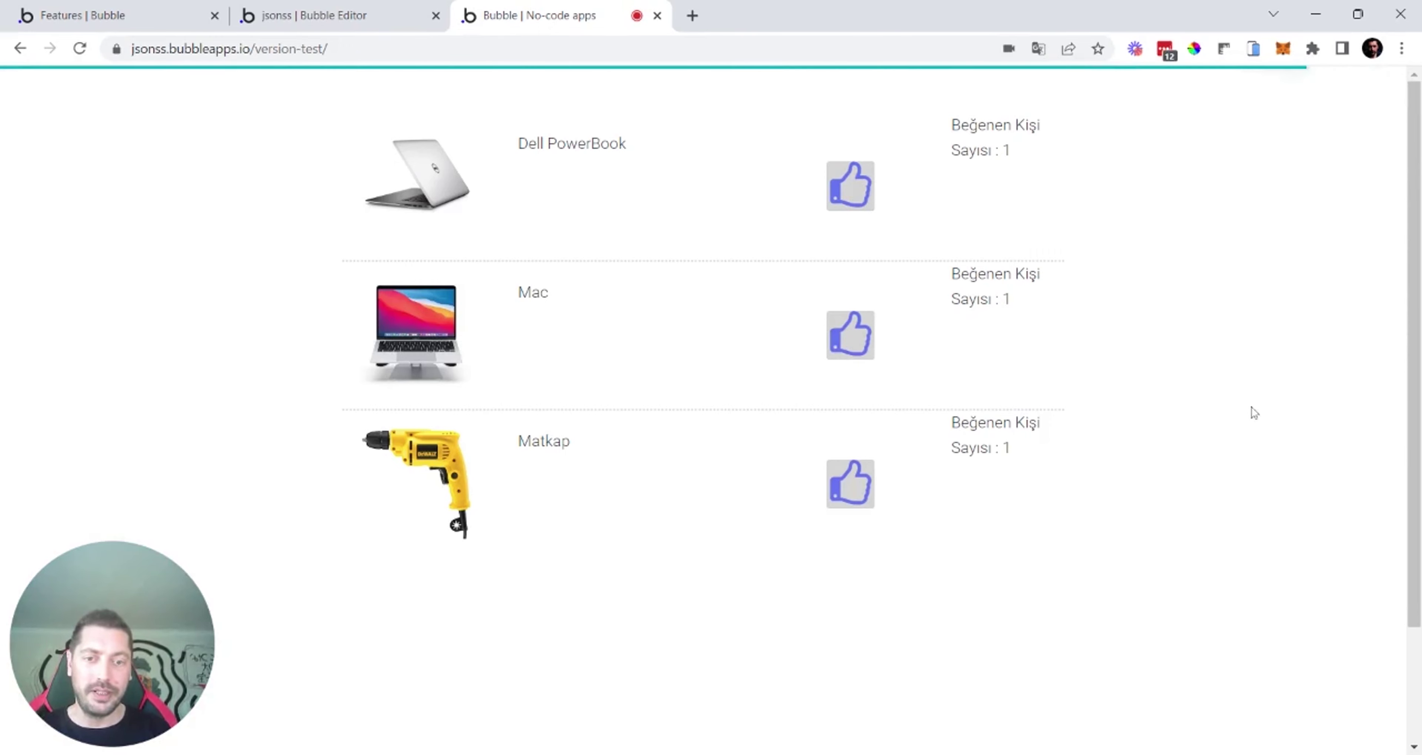
click(857, 369)
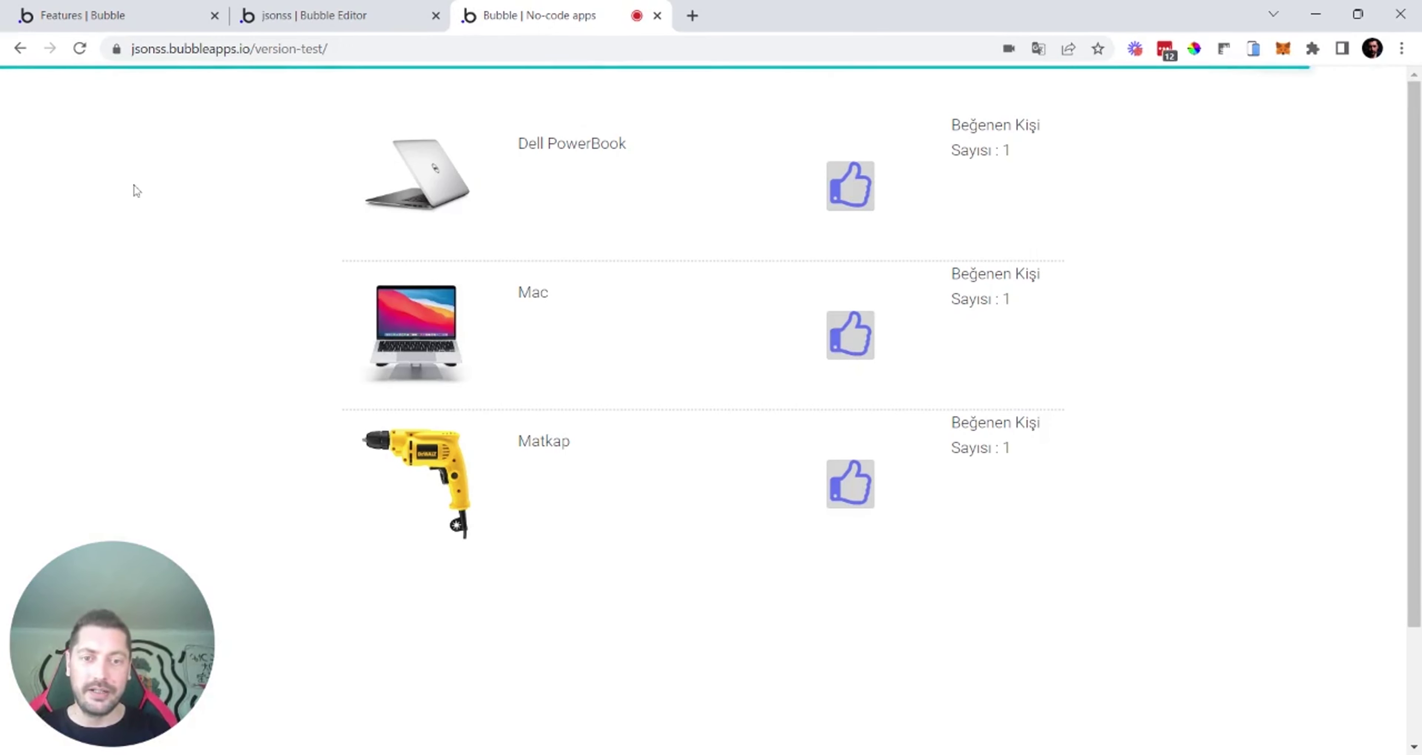
click(81, 48)
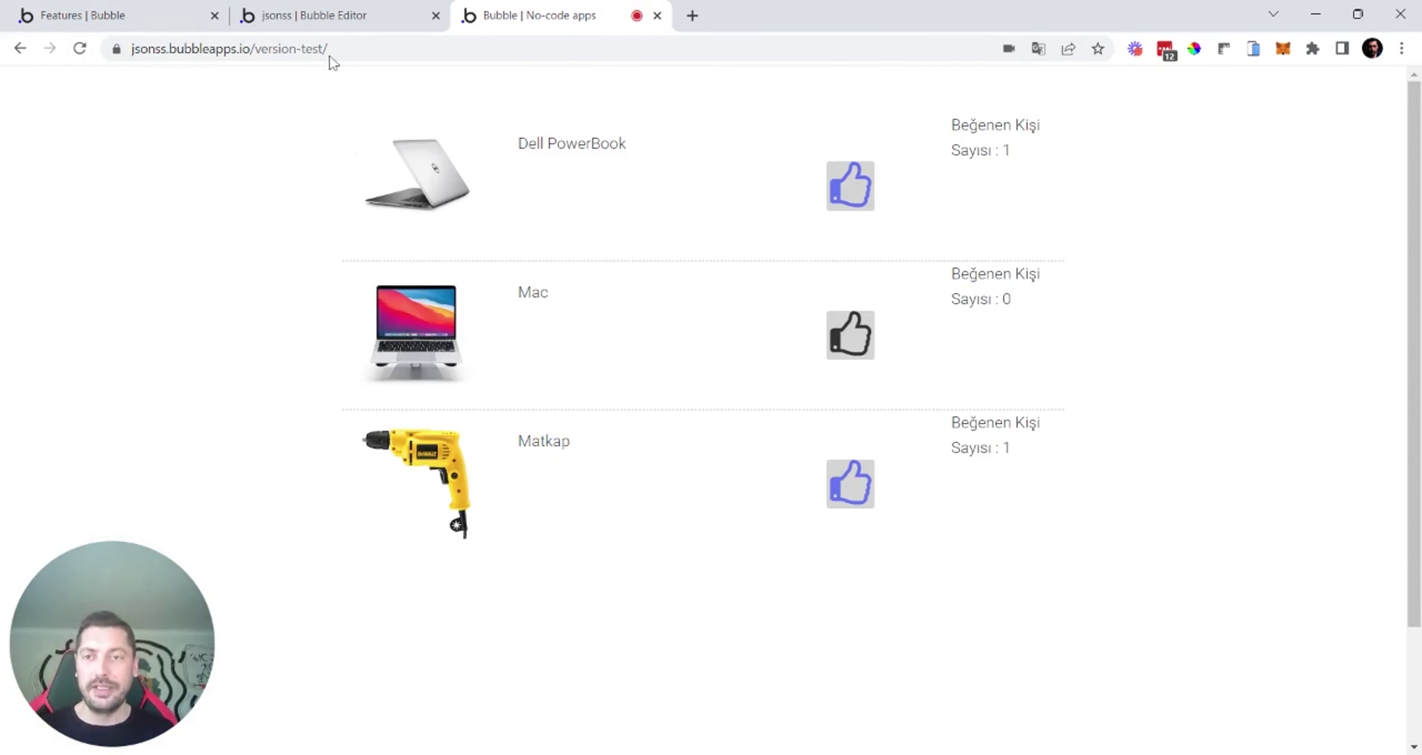
Step: Return to the Bubble editor and copy the thumbs-up icon's condition expression
click(315, 16)
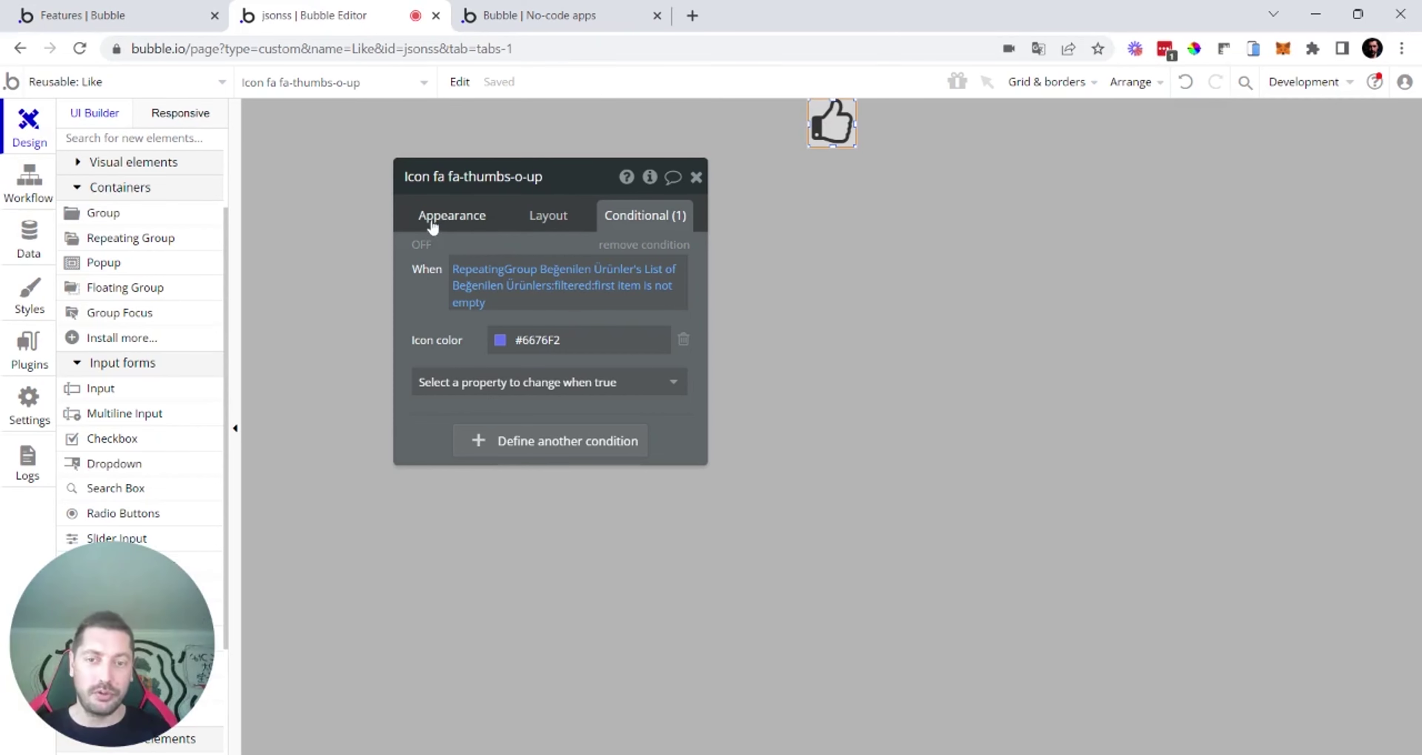
click(493, 274)
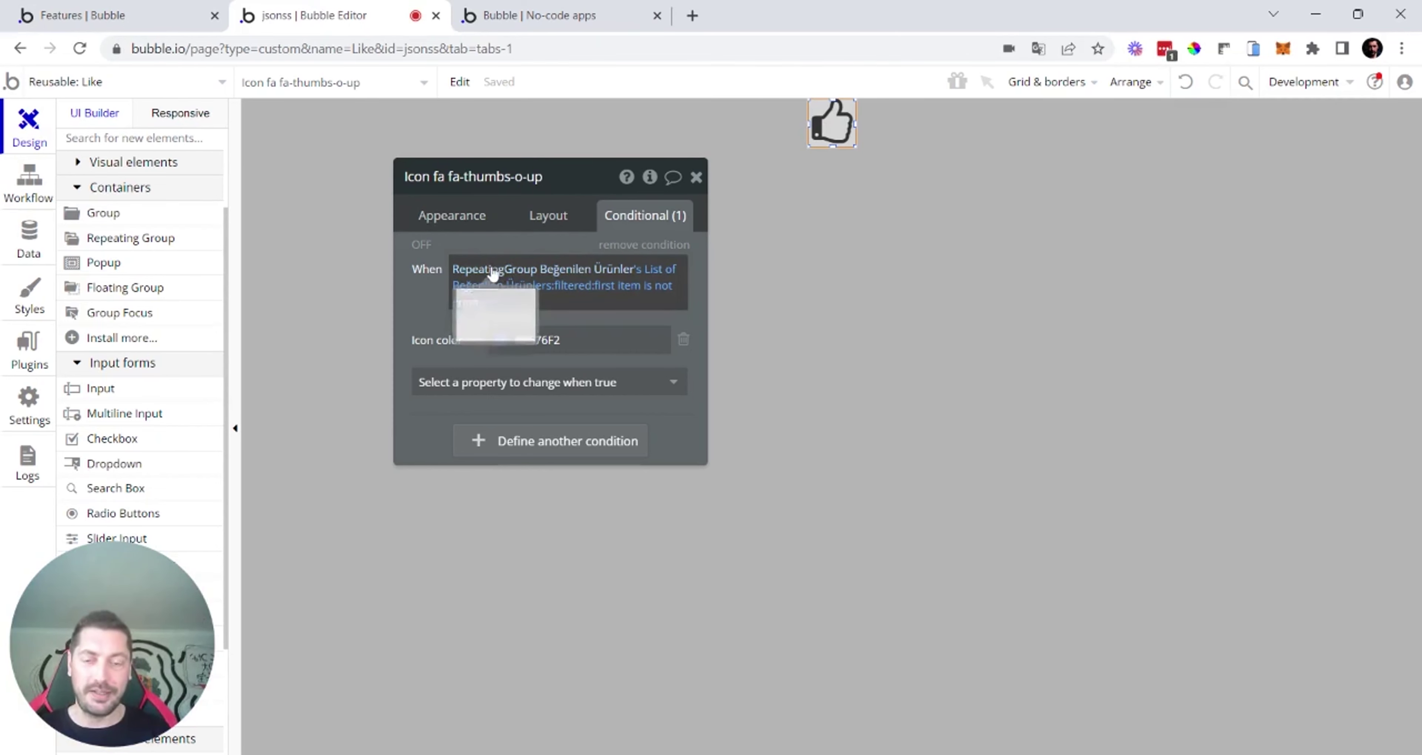
click(479, 272)
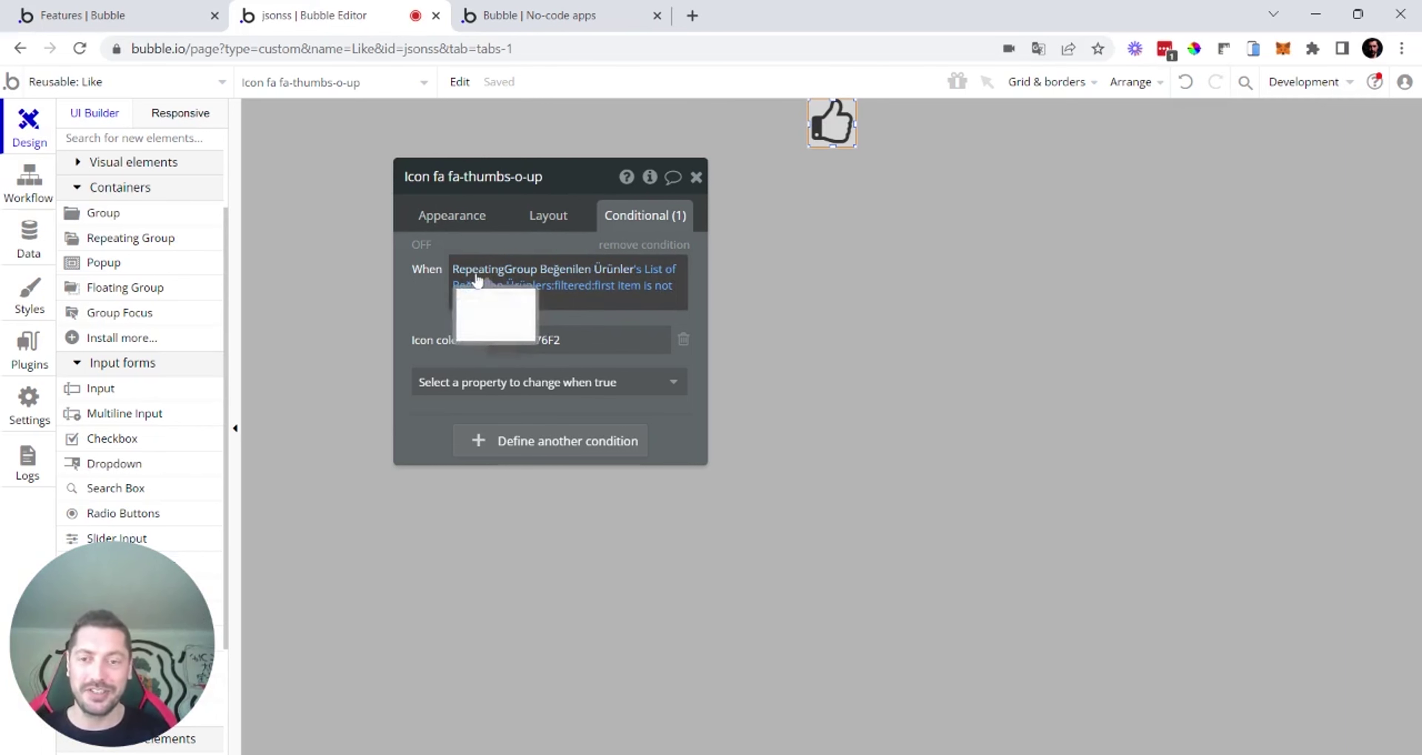
right_click(473, 273)
click(603, 231)
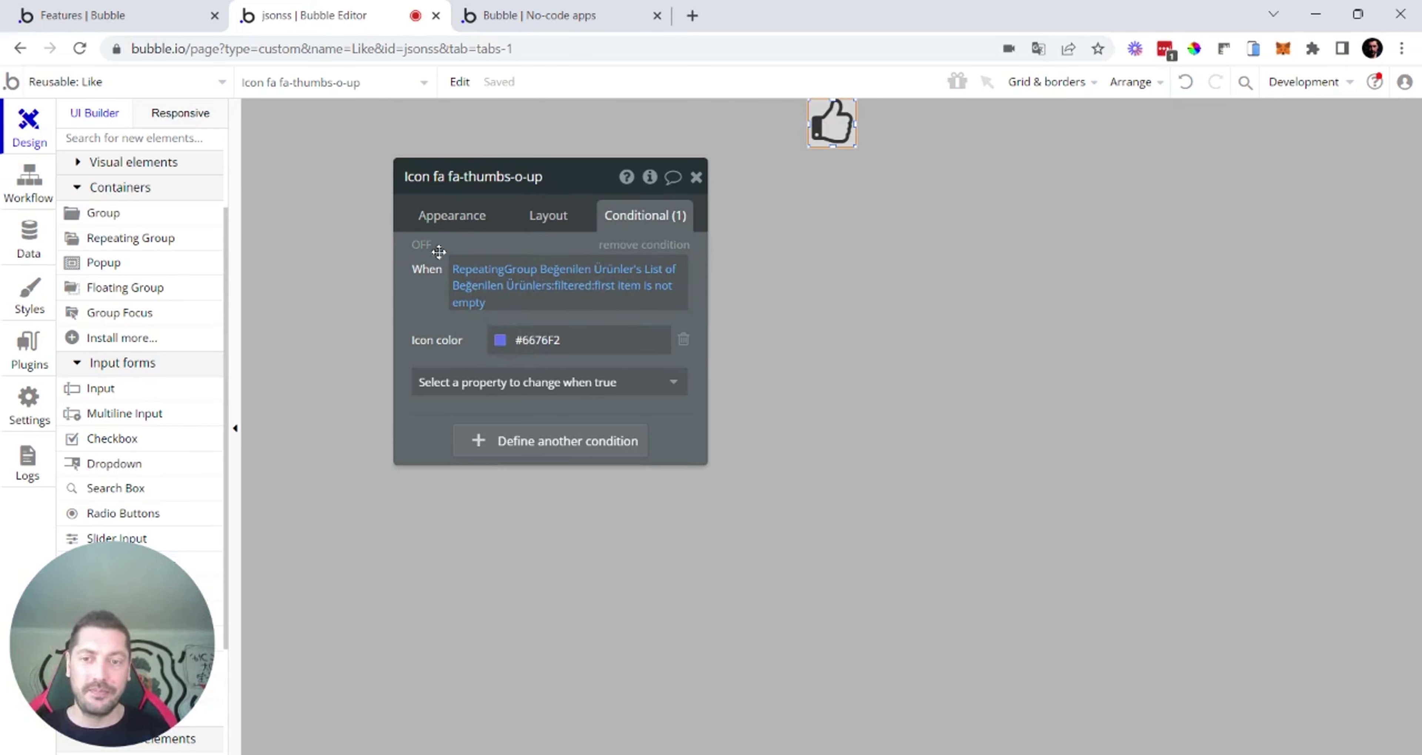
Step: Set the event color of the thumbs-up workflow that runs when the first item is empty to Green
click(22, 195)
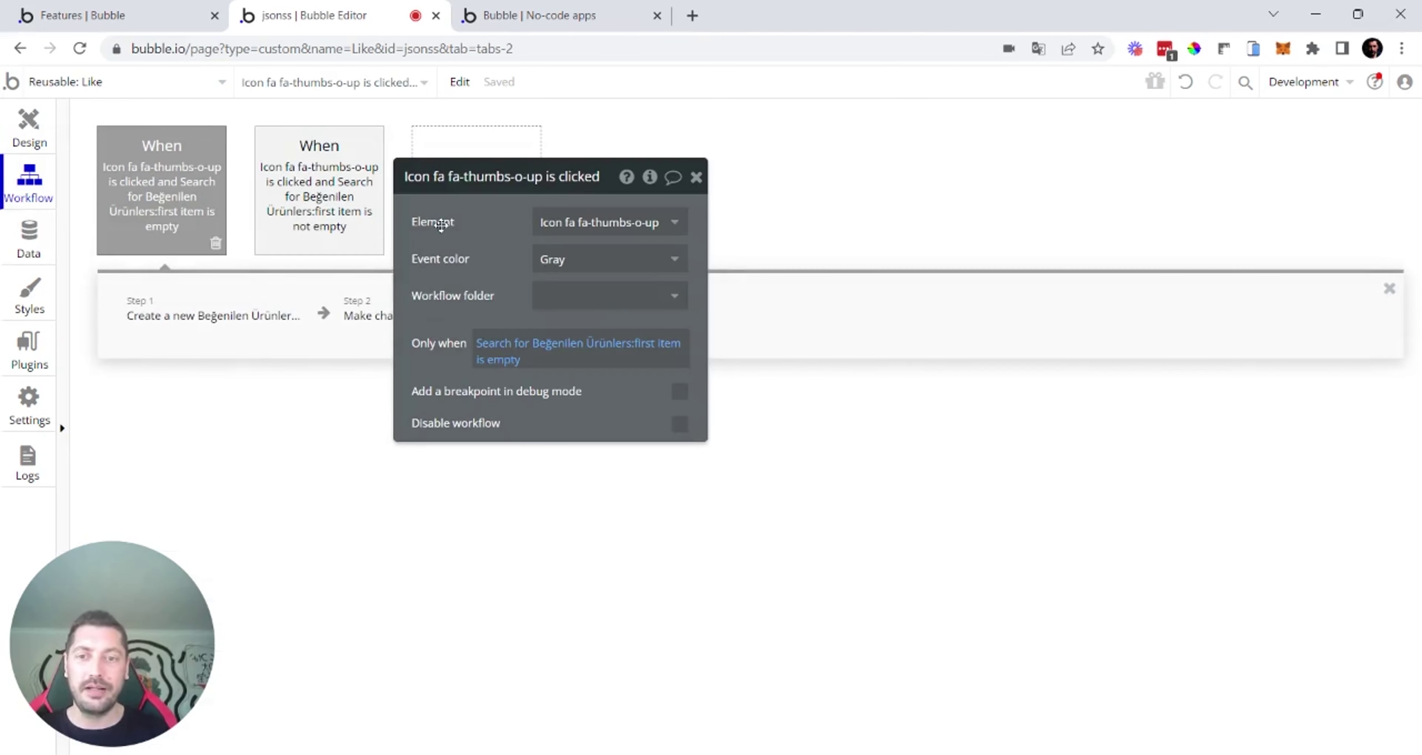
drag(441, 225, 669, 210)
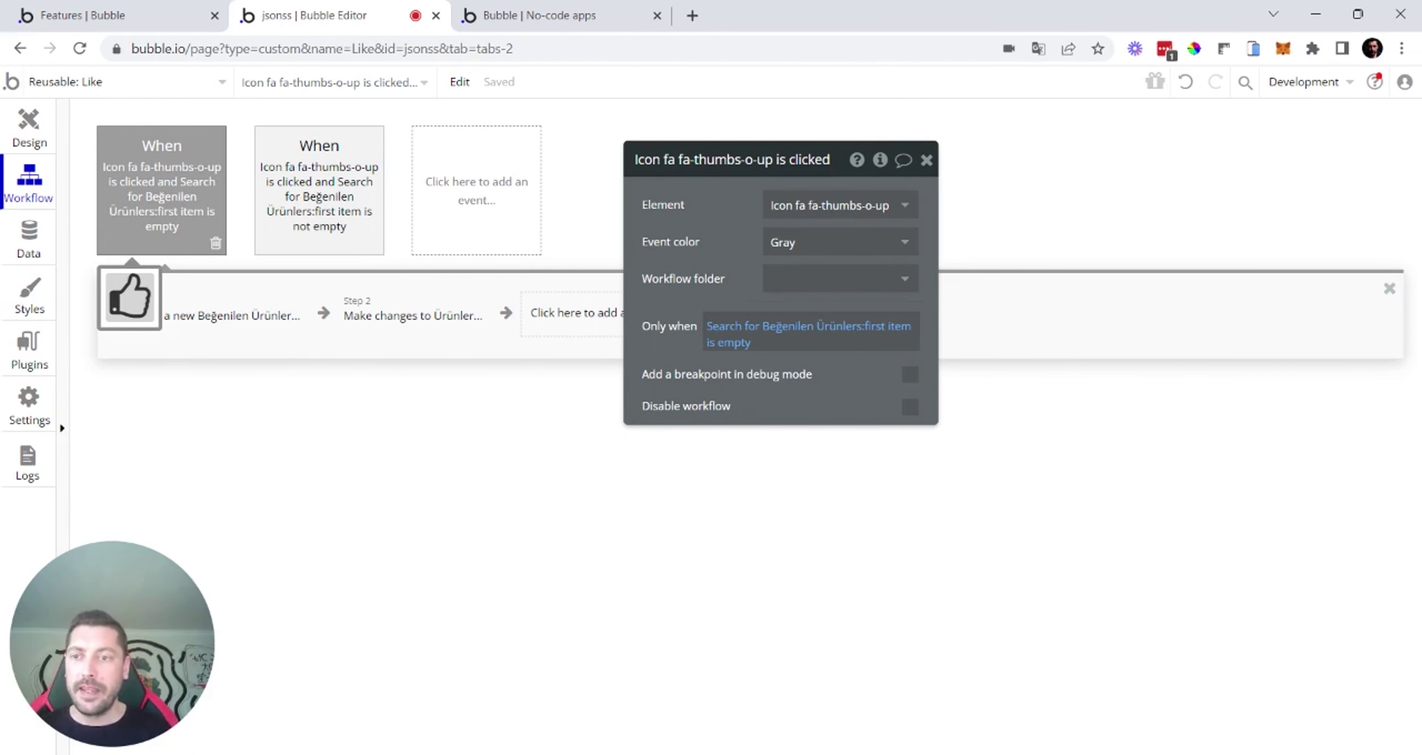
click(249, 316)
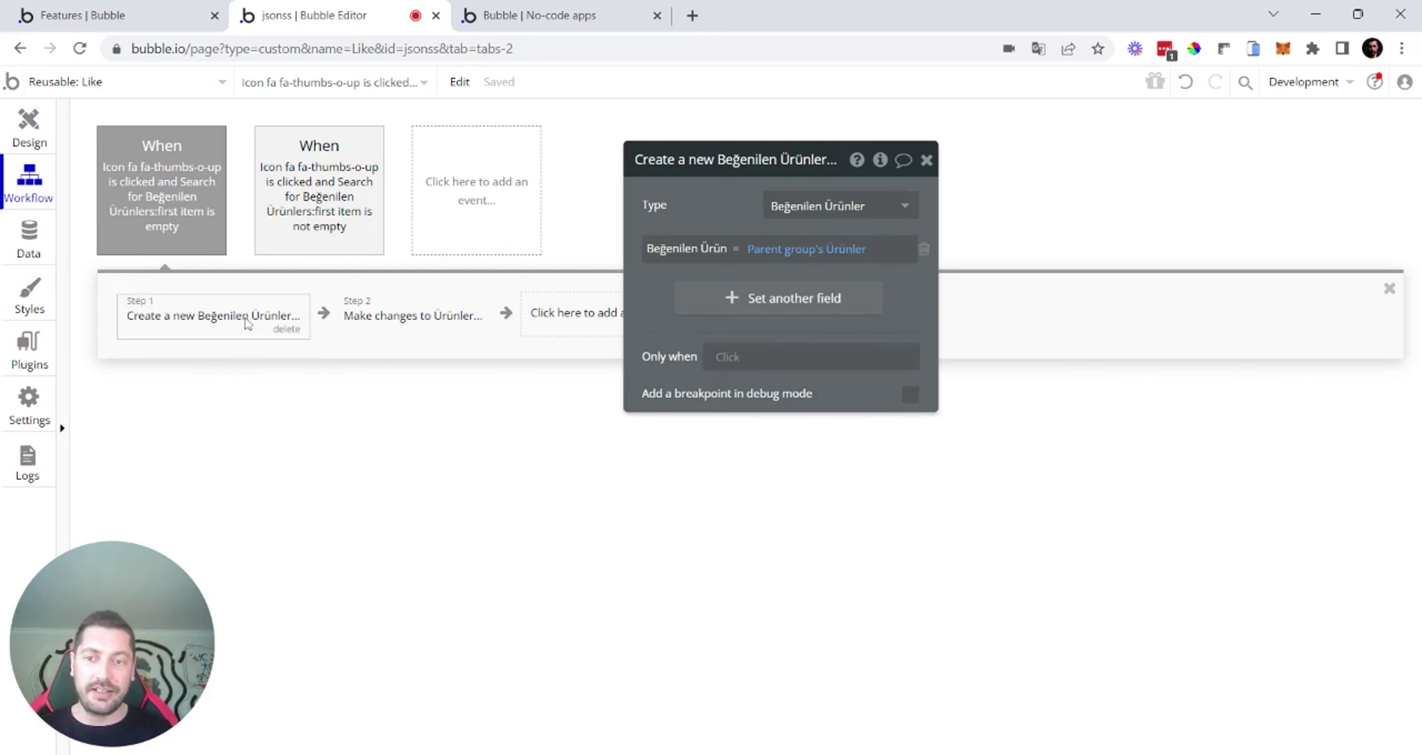
click(396, 312)
click(134, 229)
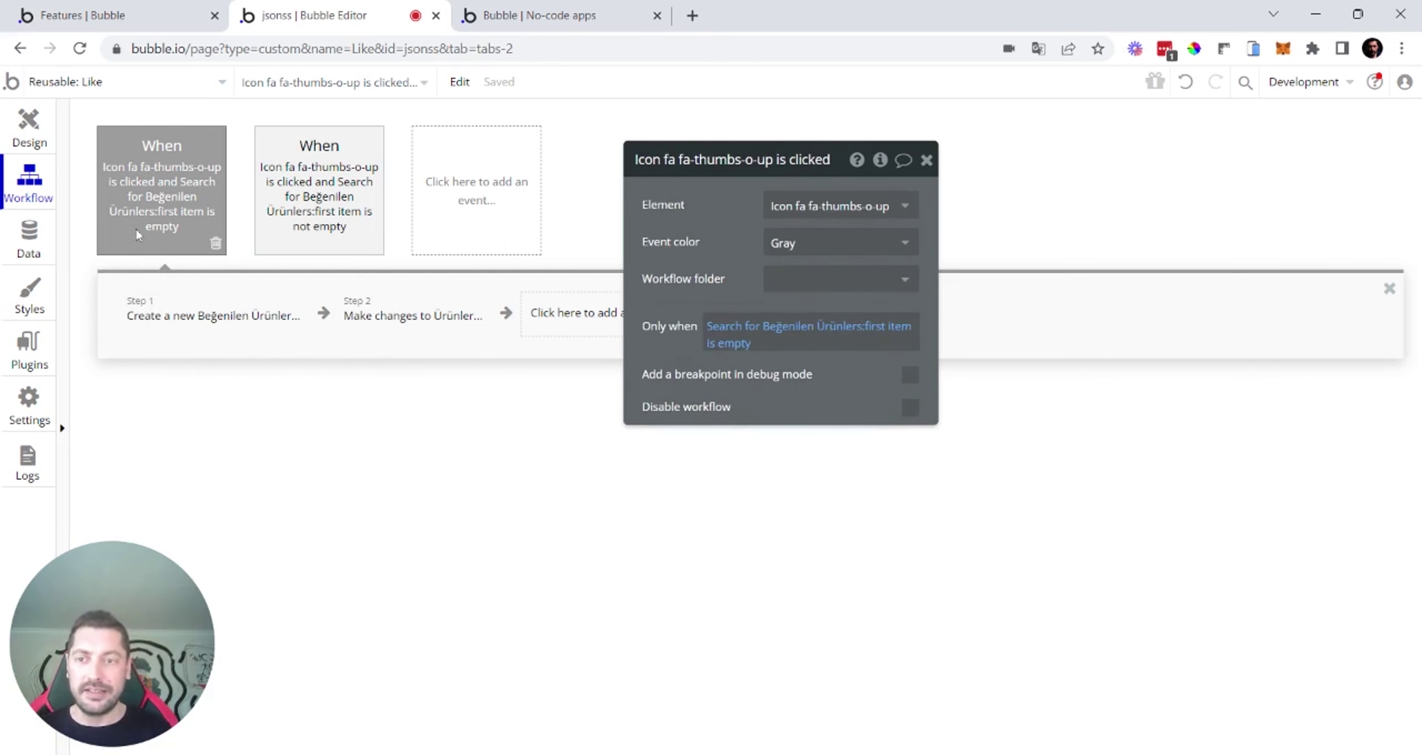
click(791, 246)
click(799, 393)
drag(684, 162, 784, 144)
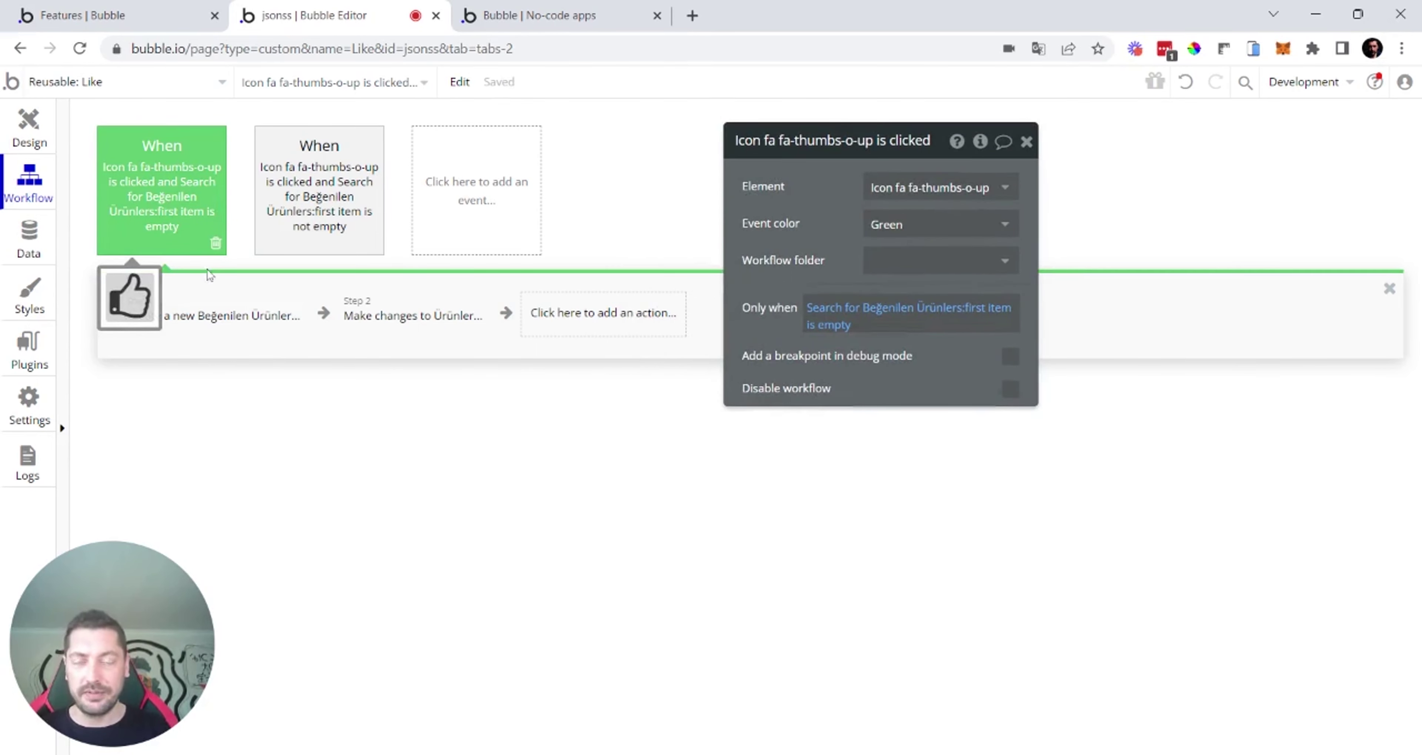
Step: Set the event color of the thumbs-up workflow that runs when the first item is not empty to Red
click(361, 160)
click(906, 225)
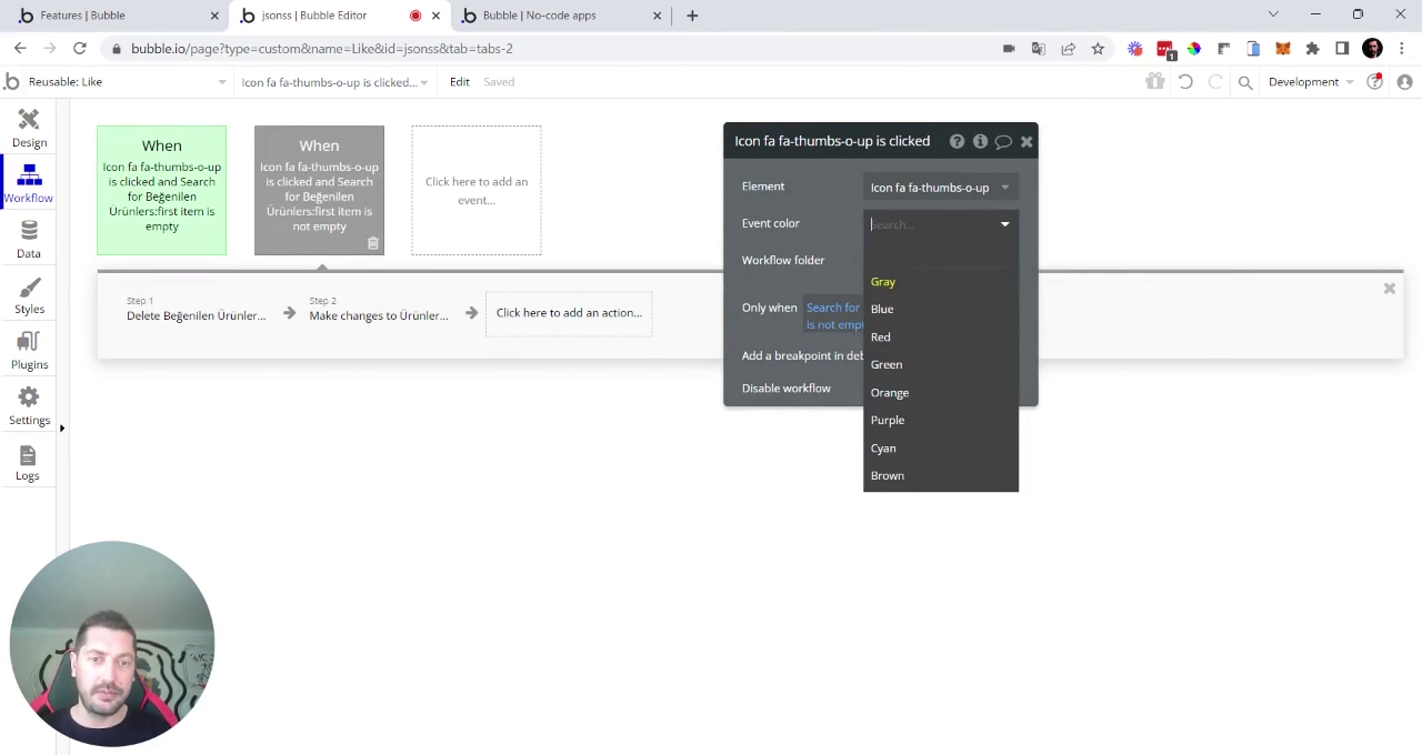
click(890, 338)
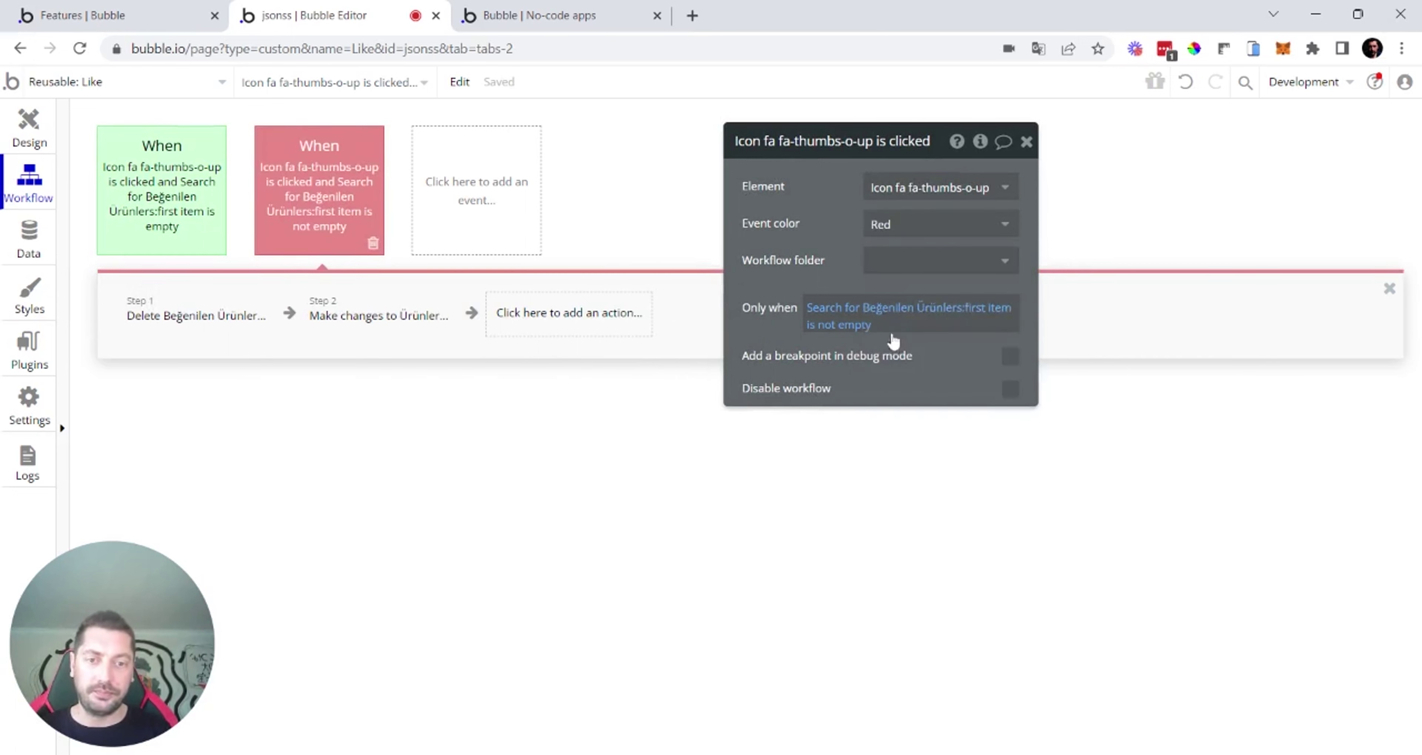
Step: Replace the green workflow's Only when condition with the copied RepeatingGroup Beğenilen Ürünler expression and change its ending to "is empty"
click(175, 199)
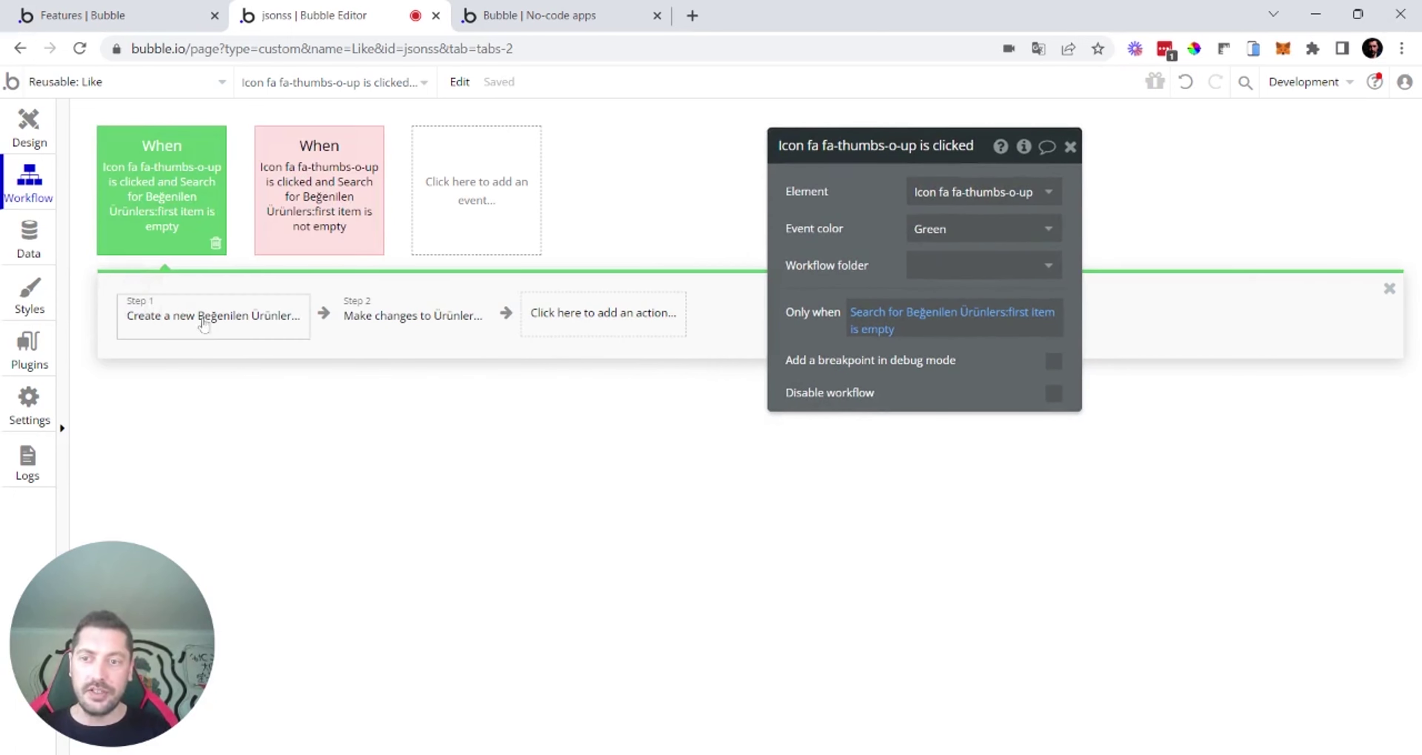
click(865, 323)
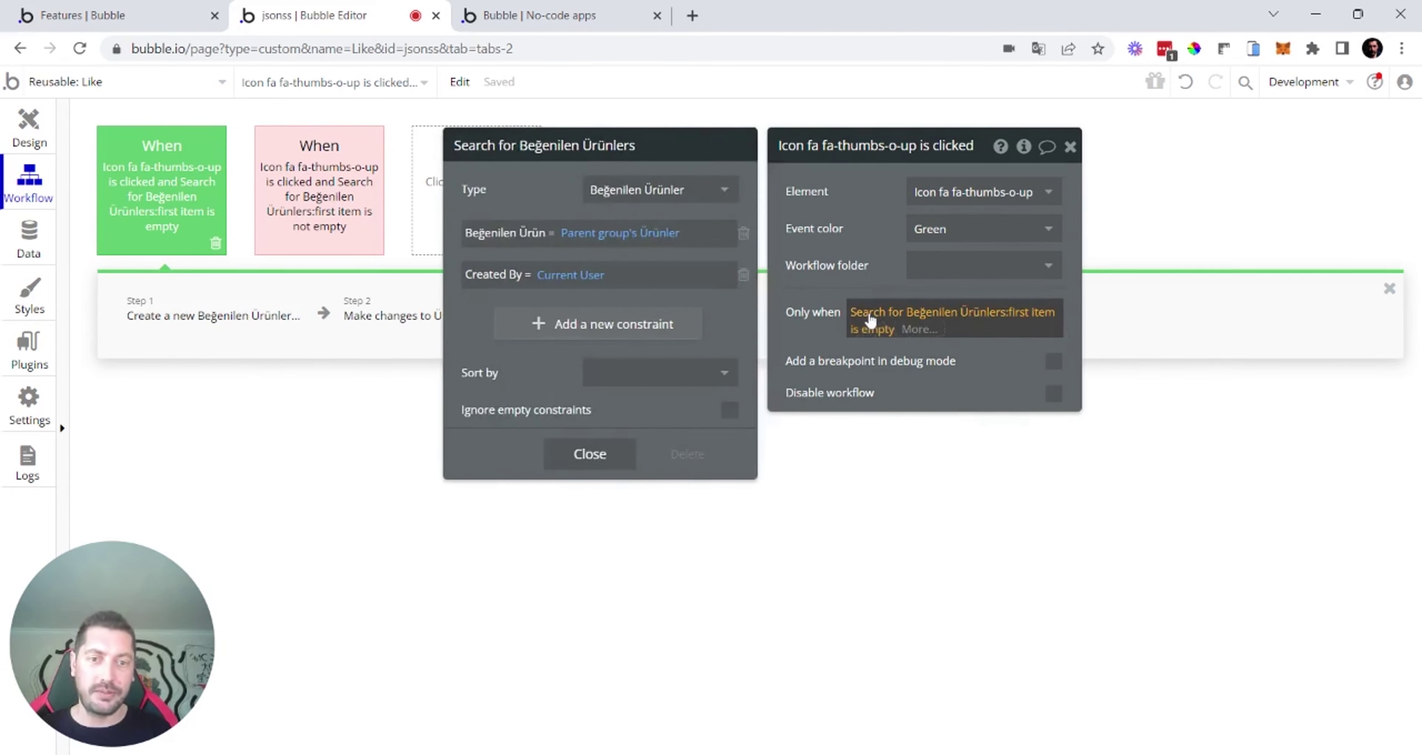
right_click(869, 320)
click(971, 286)
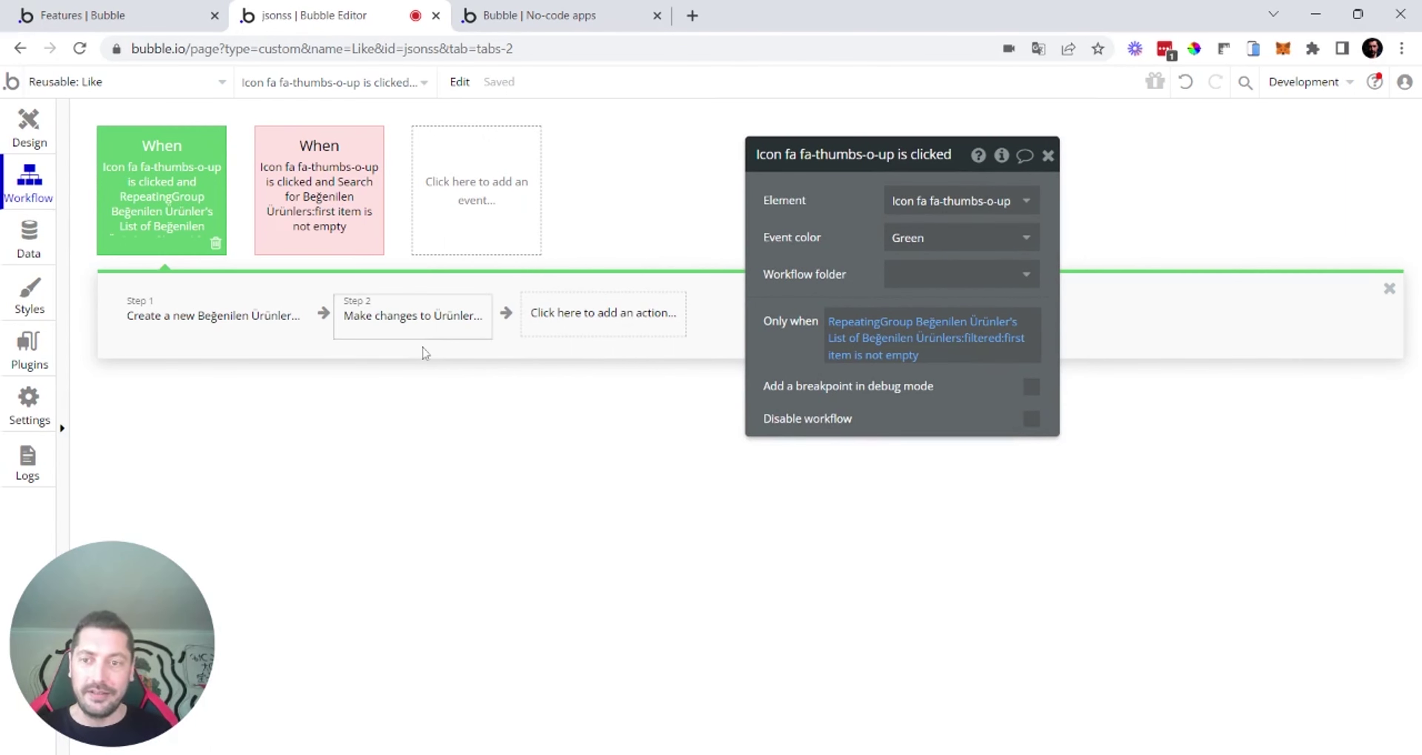
click(897, 355)
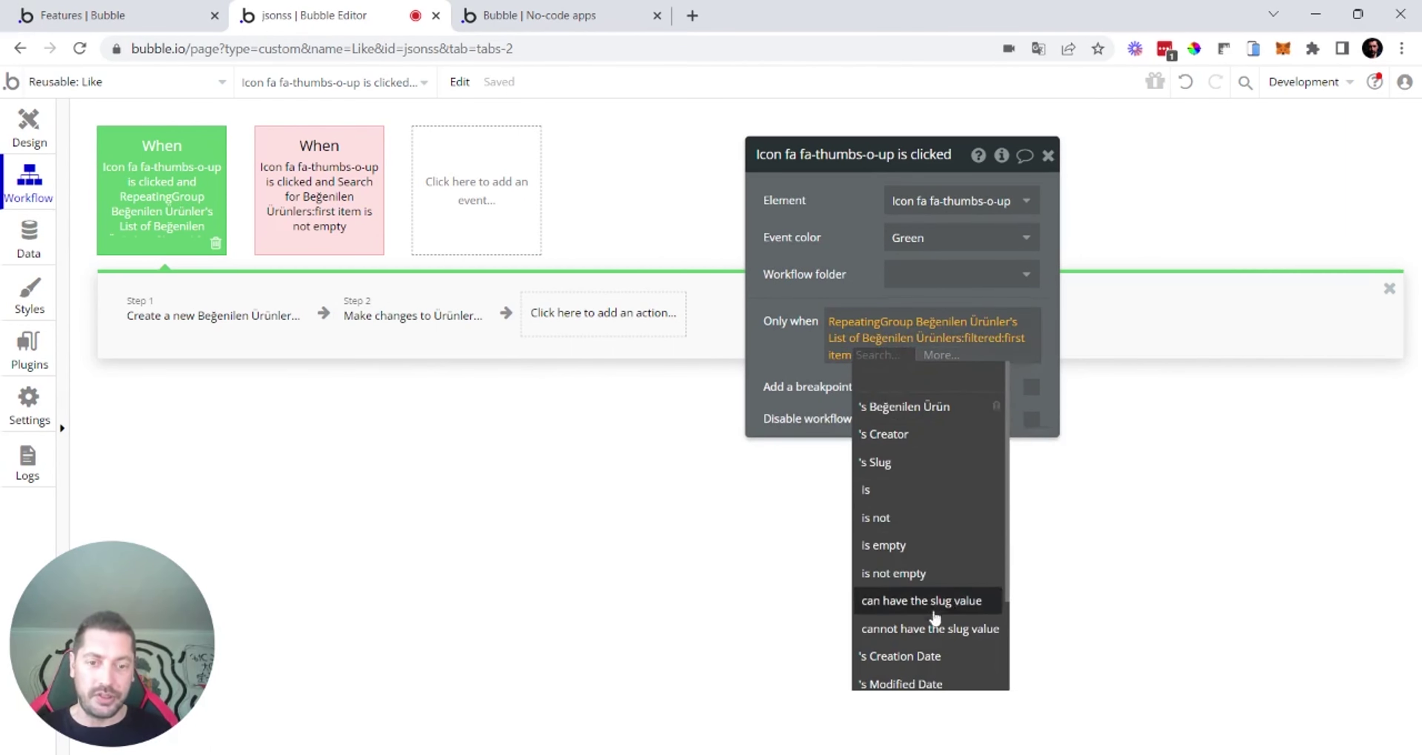
click(904, 547)
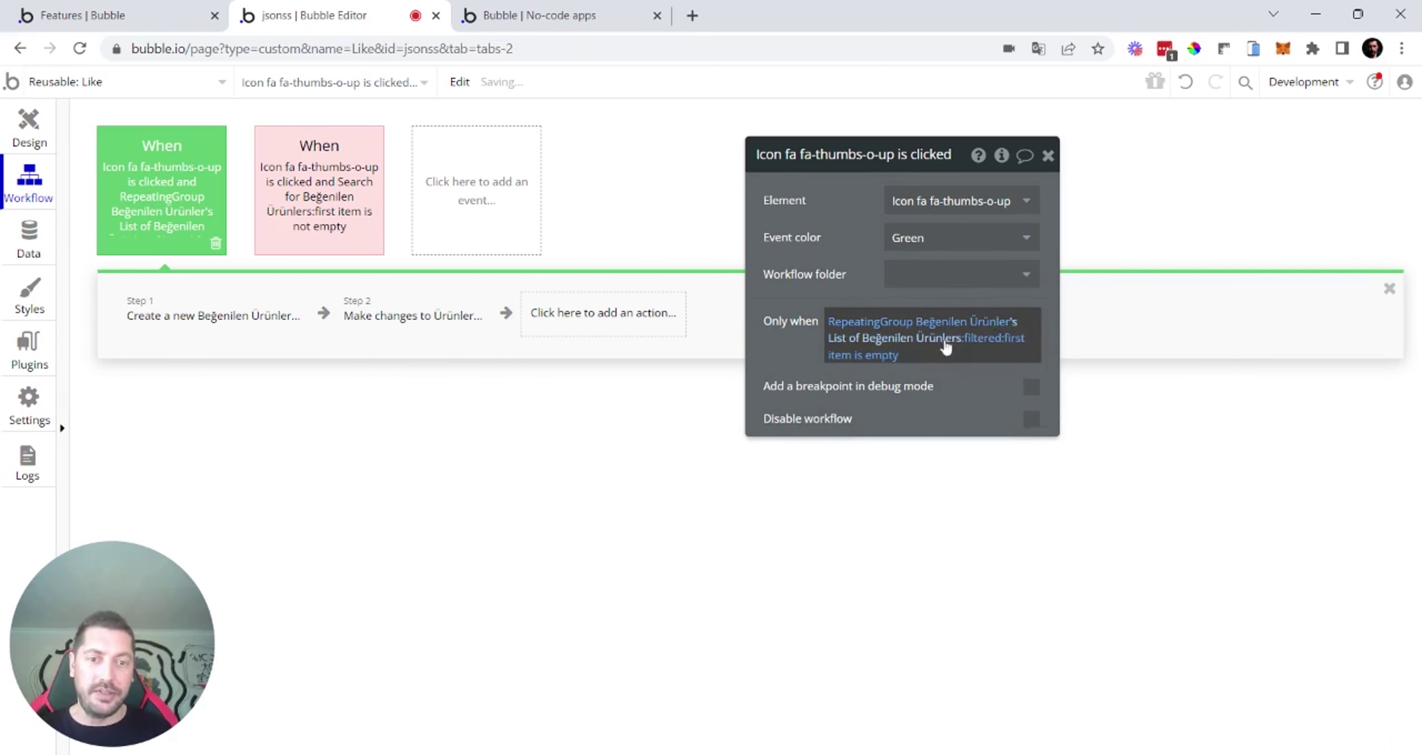
click(982, 347)
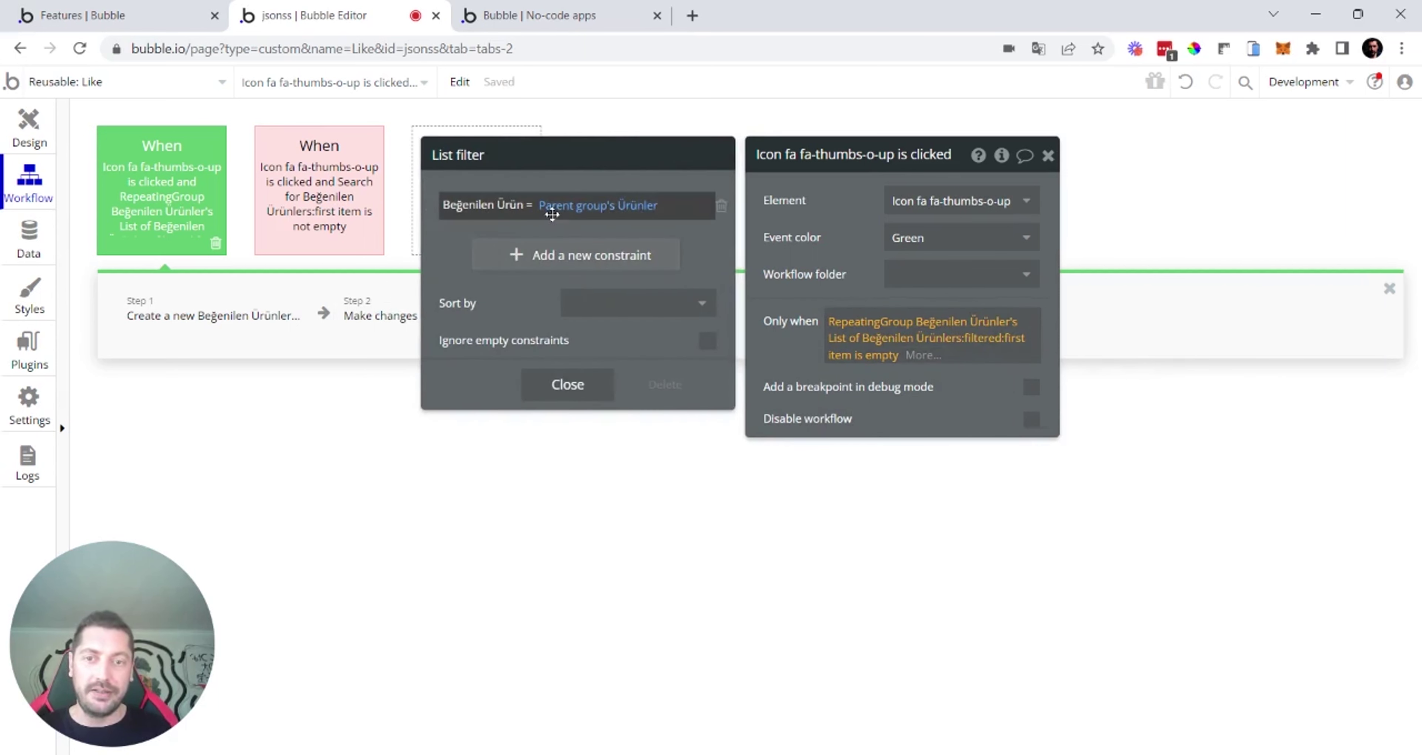
click(809, 238)
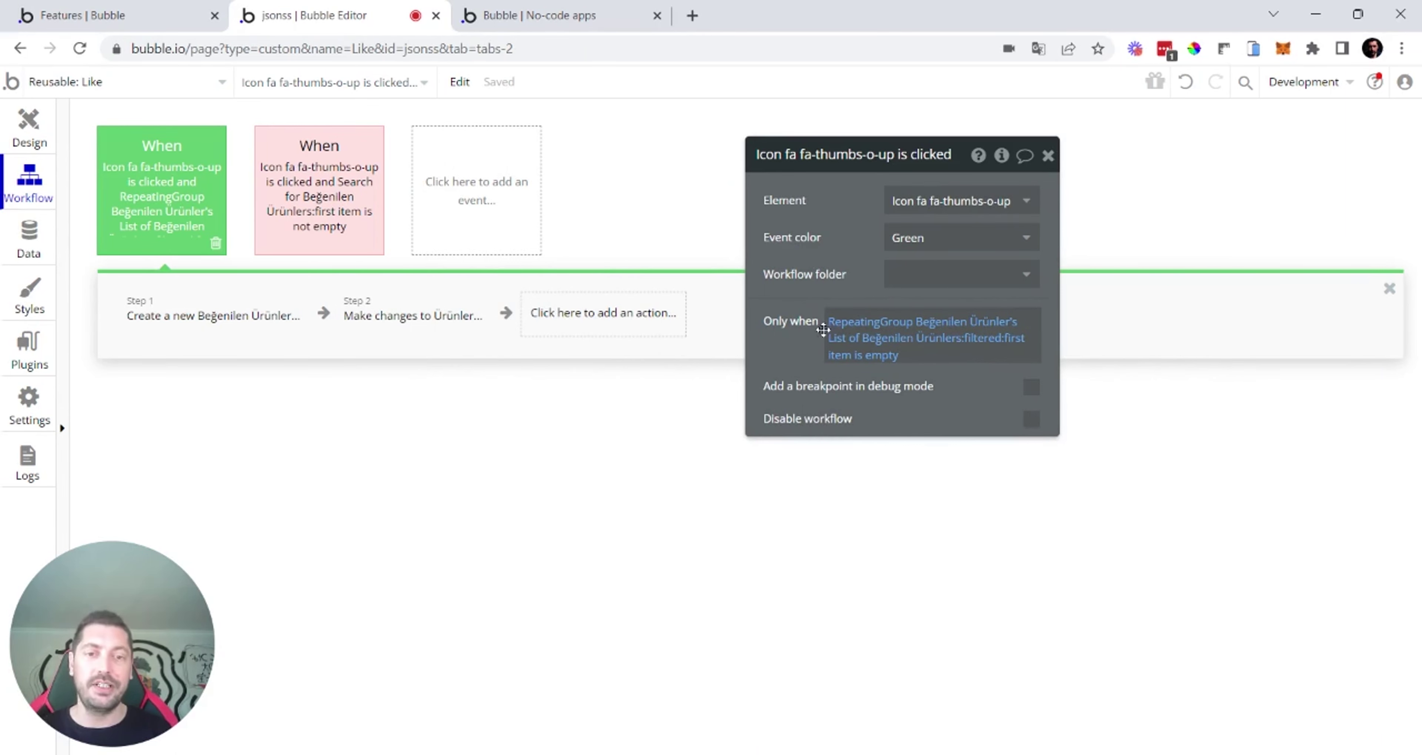
click(190, 327)
click(366, 338)
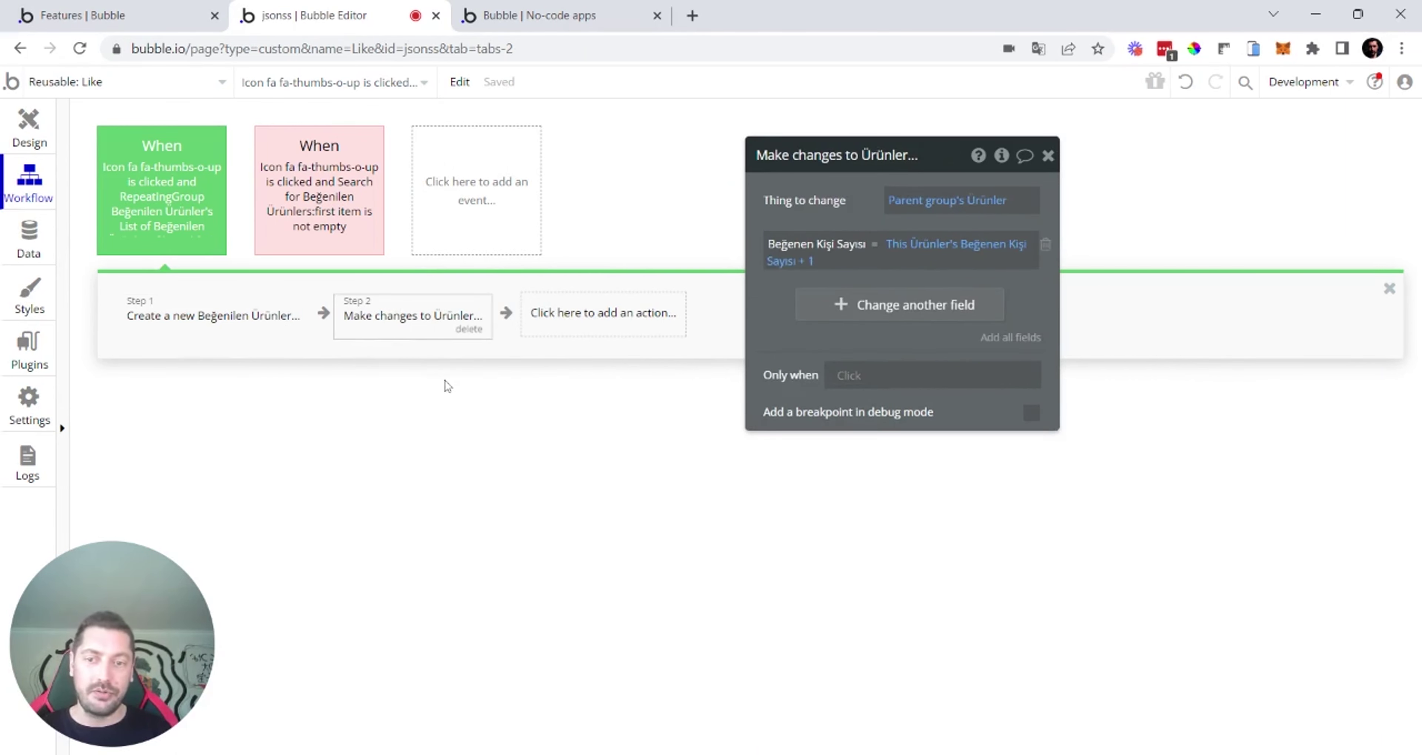
click(216, 257)
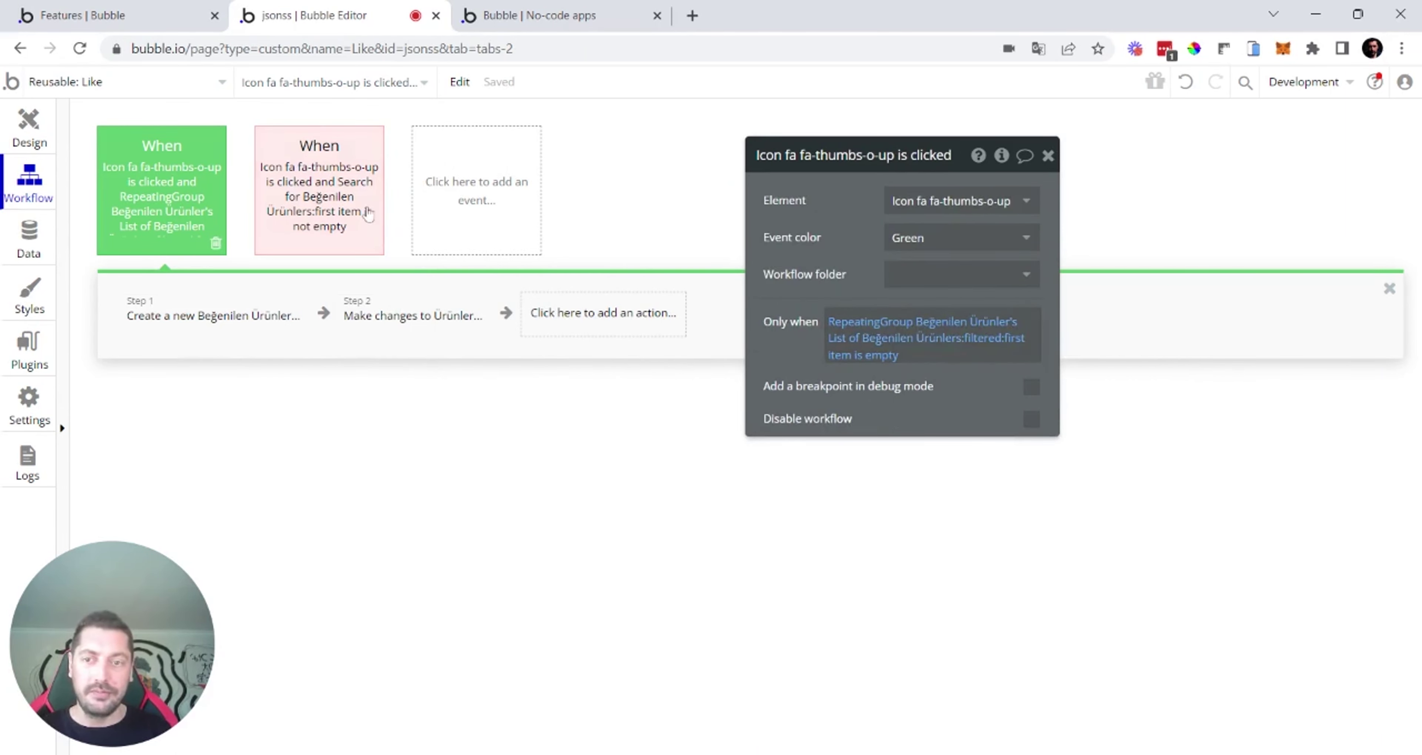
Step: Replace the red workflow's Only when condition with the copied RepeatingGroup expression ending in "is not empty", and reload the app preview
click(320, 210)
right_click(851, 325)
click(961, 293)
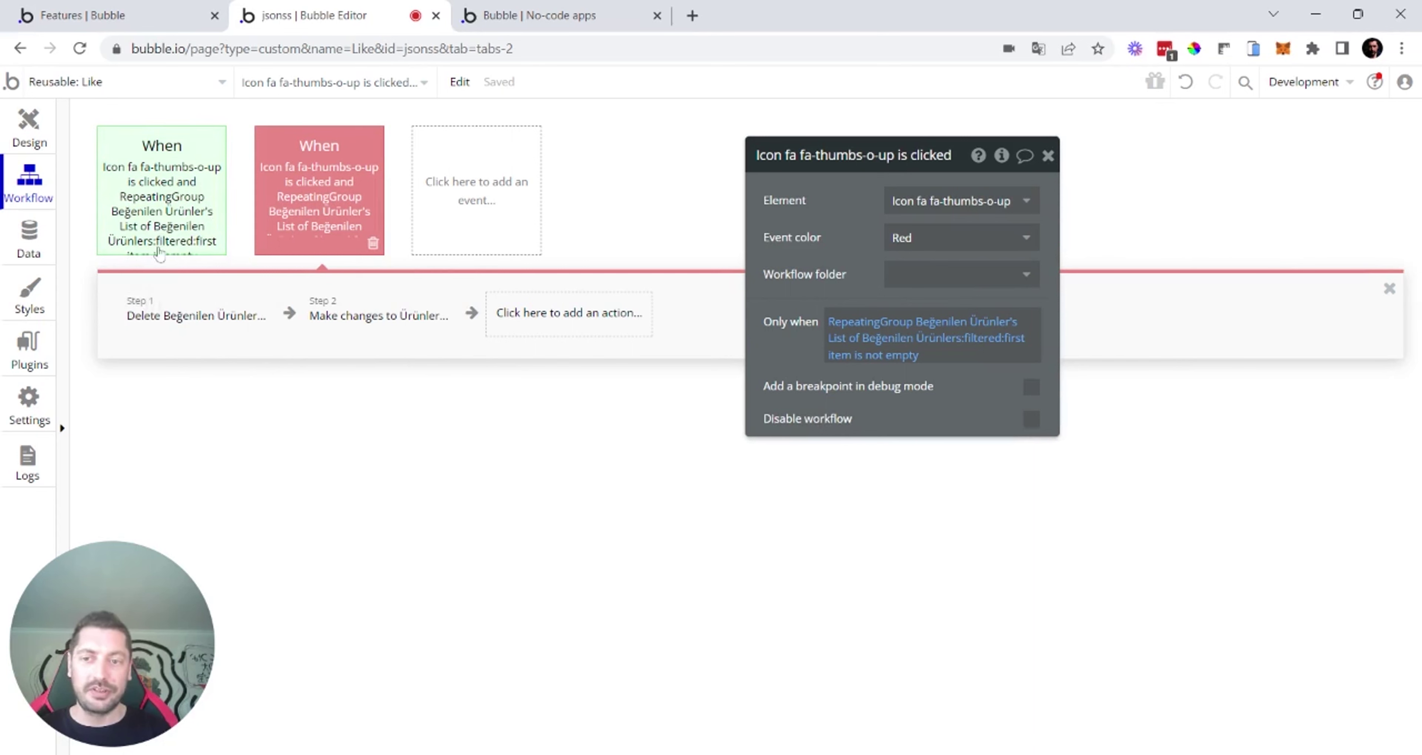
click(530, 15)
key(F5)
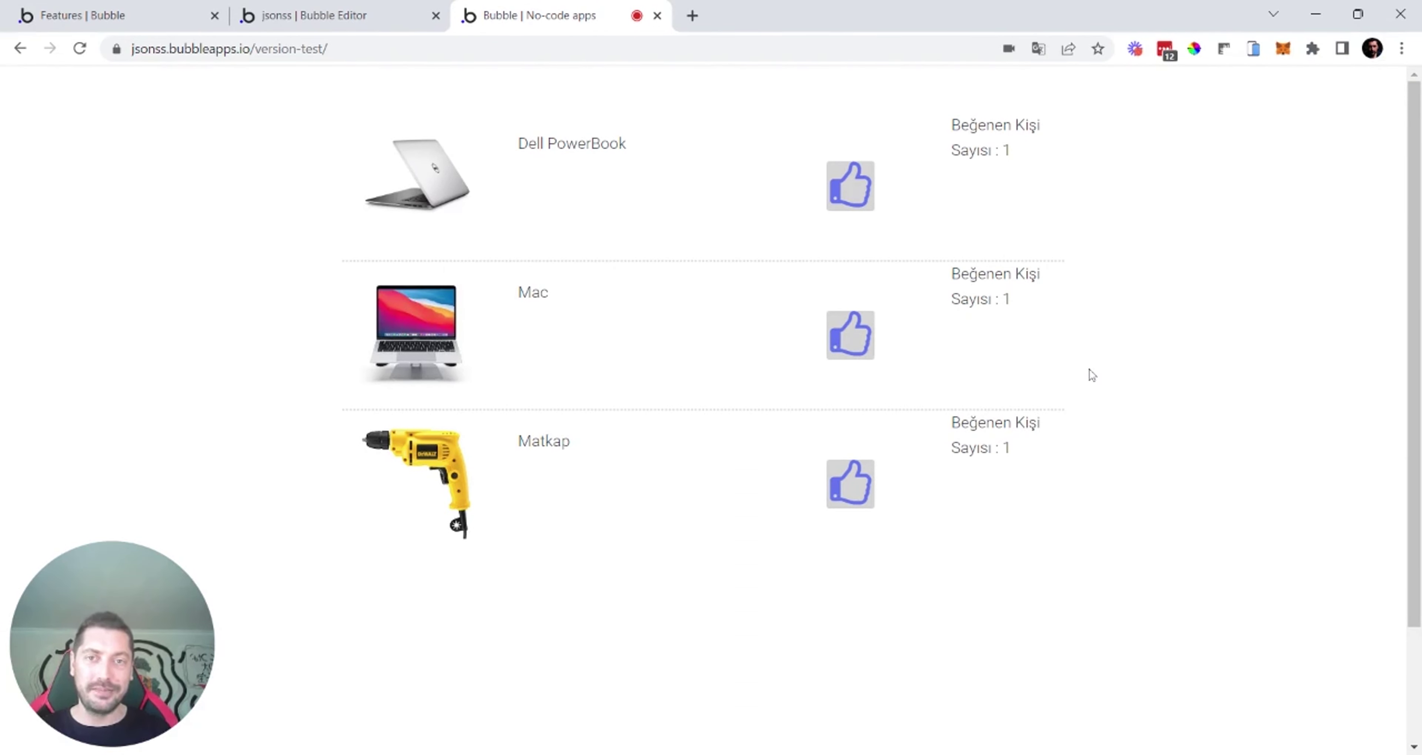
Step: In the editor's app data, delete all entries of the Beğenilen Ürünler data type
key(ctrl+shift+Tab)
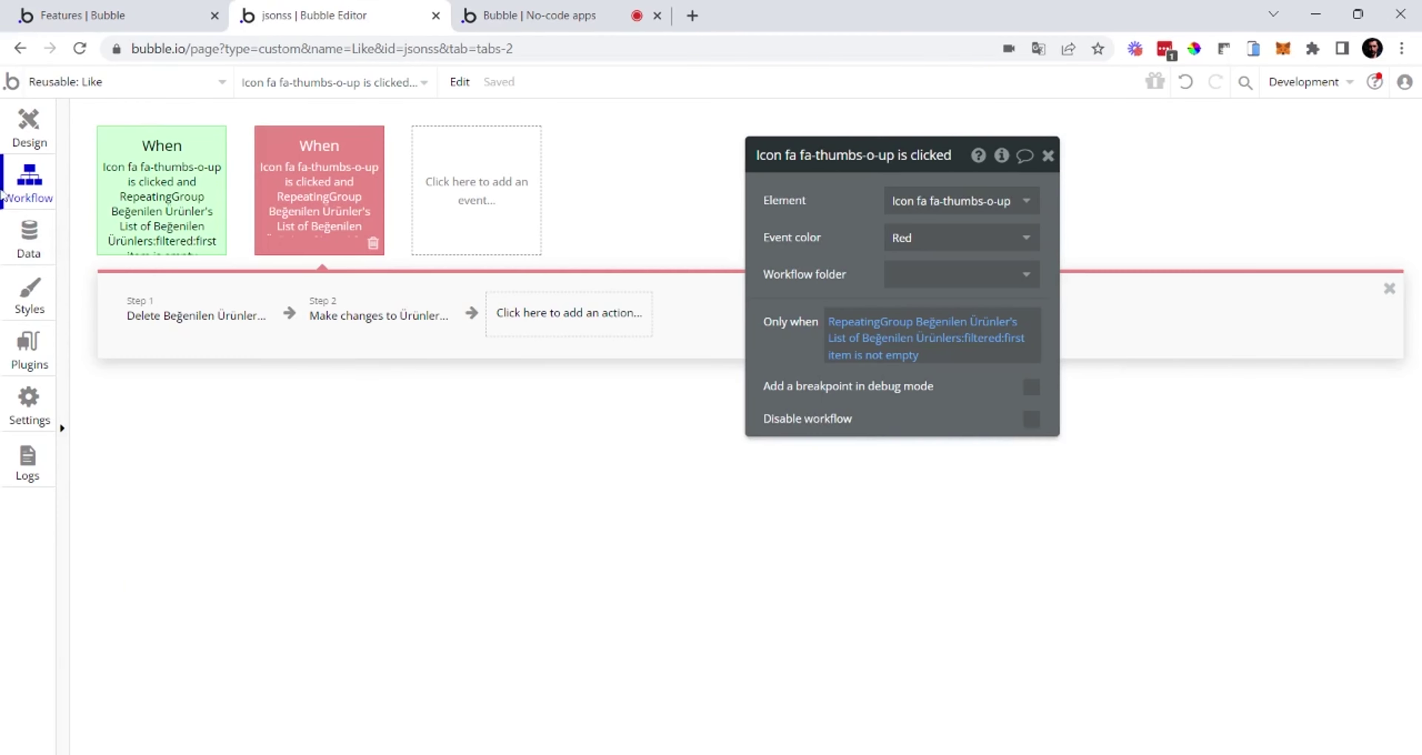
click(29, 237)
click(207, 397)
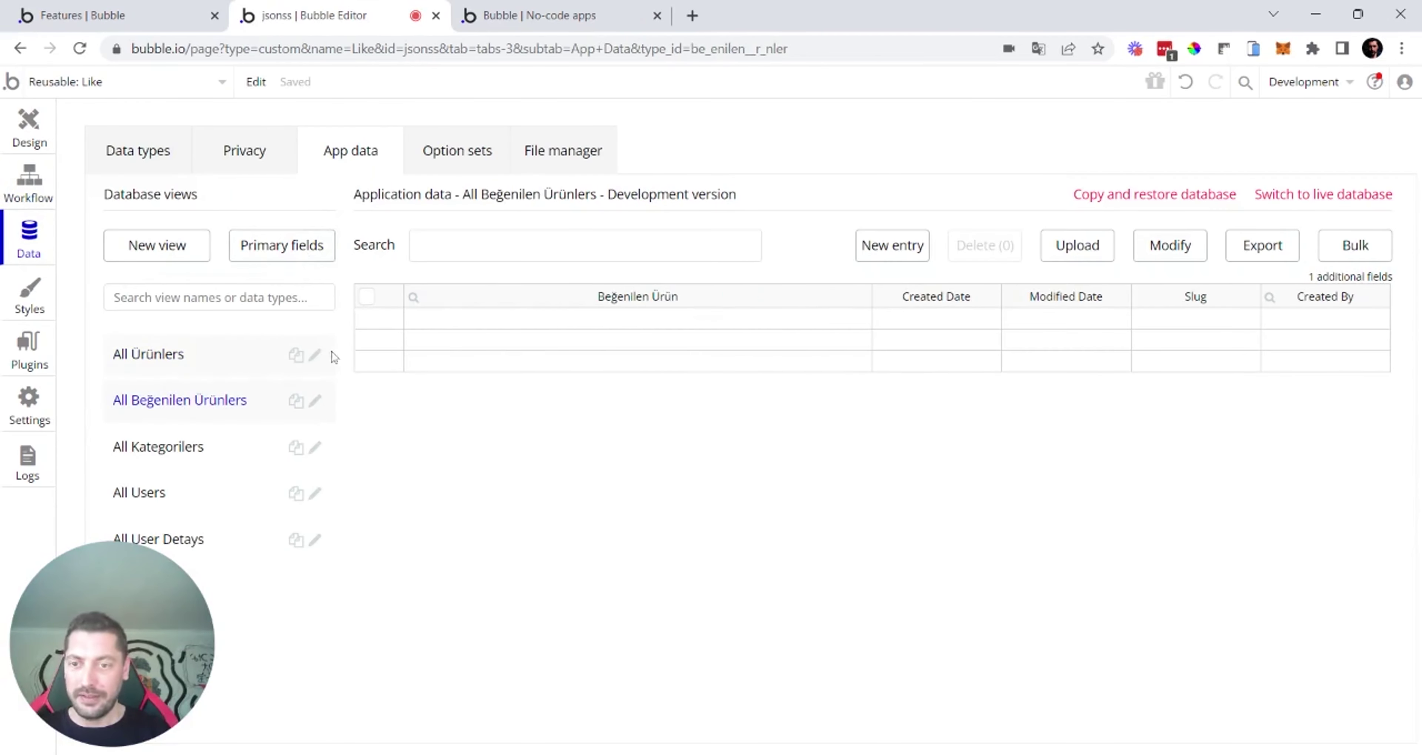
click(366, 297)
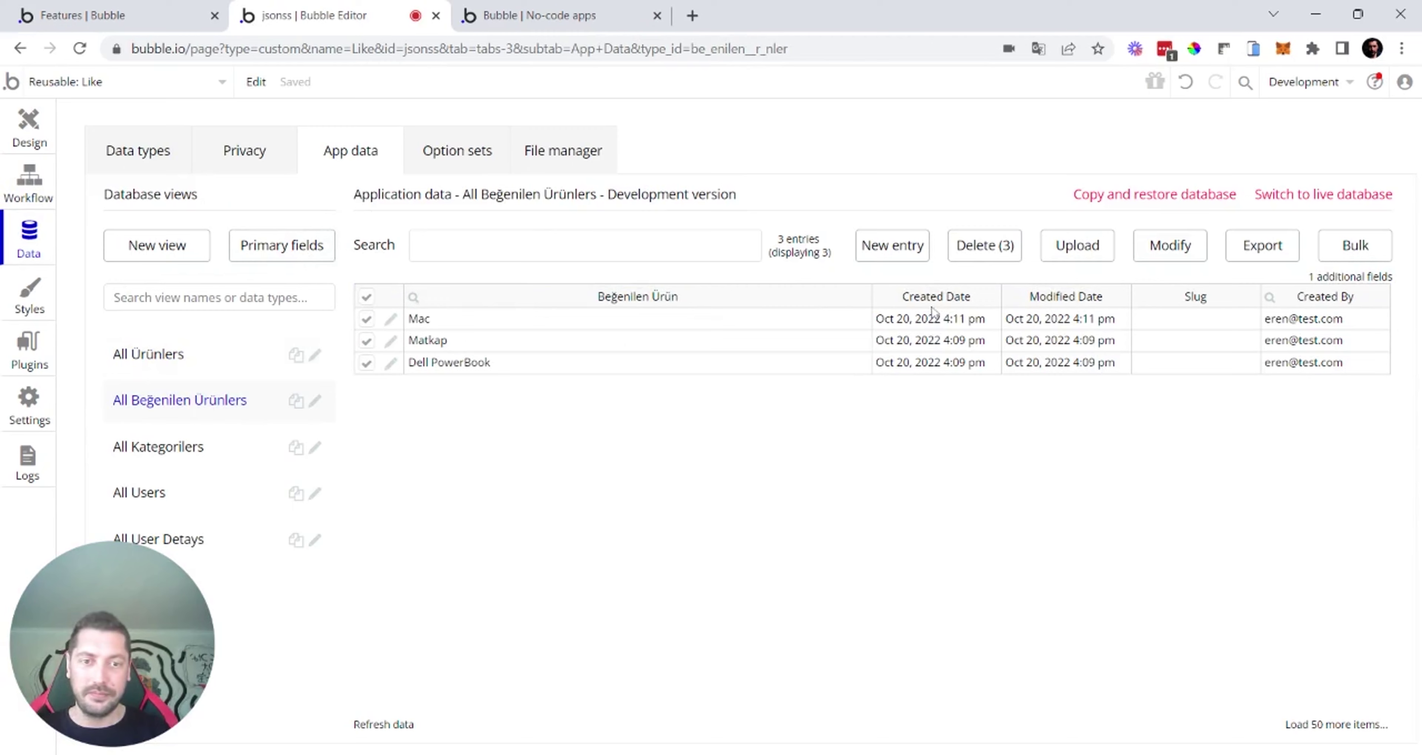
click(980, 248)
click(705, 278)
Step: Switch to the app preview and test liking Mac and Matkap, and unliking both products again
key(ctrl+Tab)
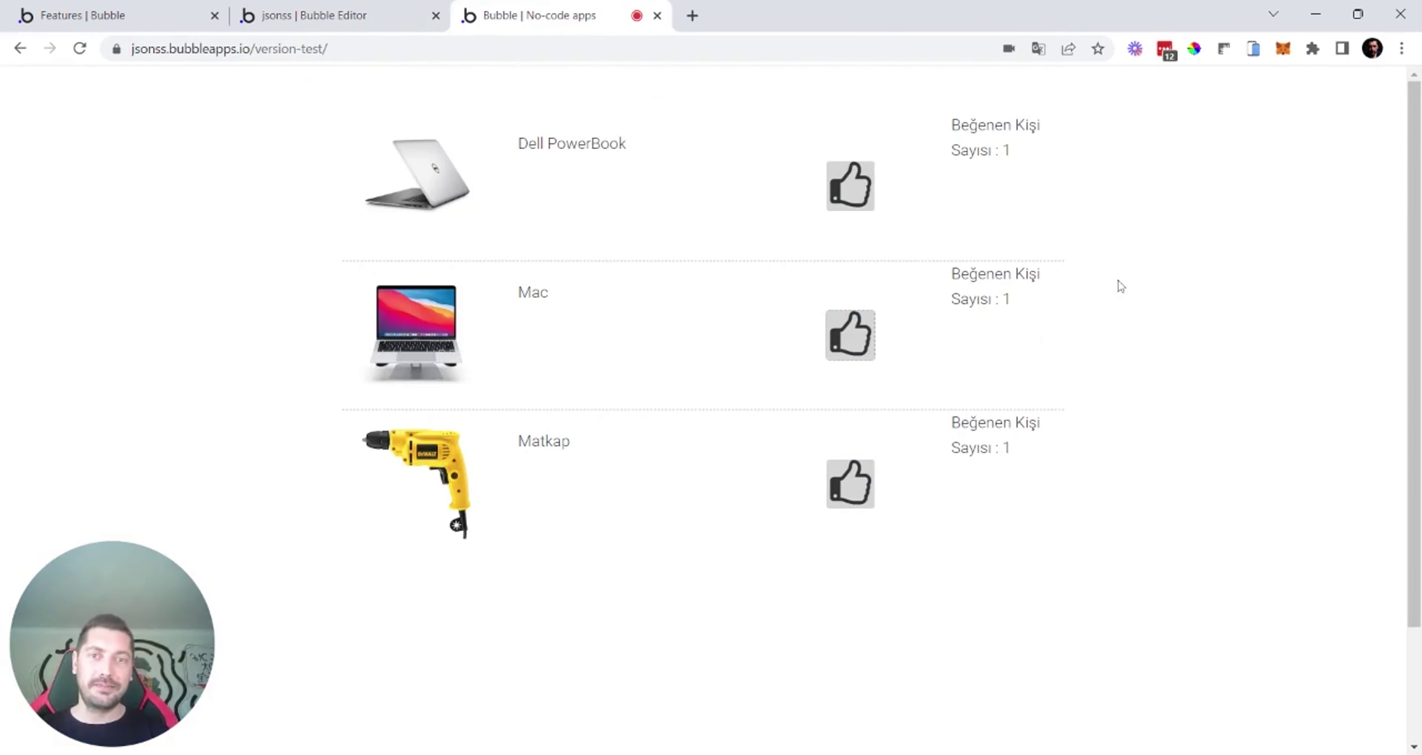
click(847, 353)
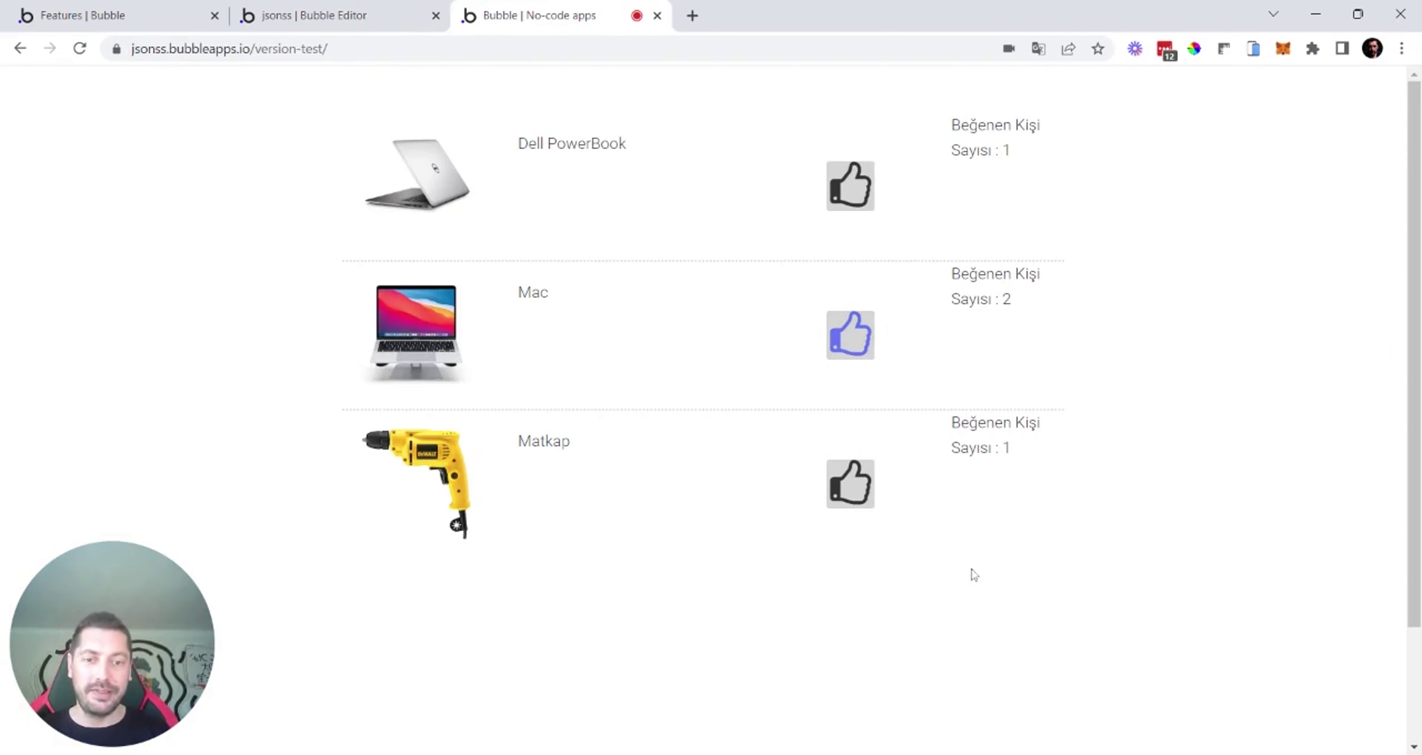
click(853, 505)
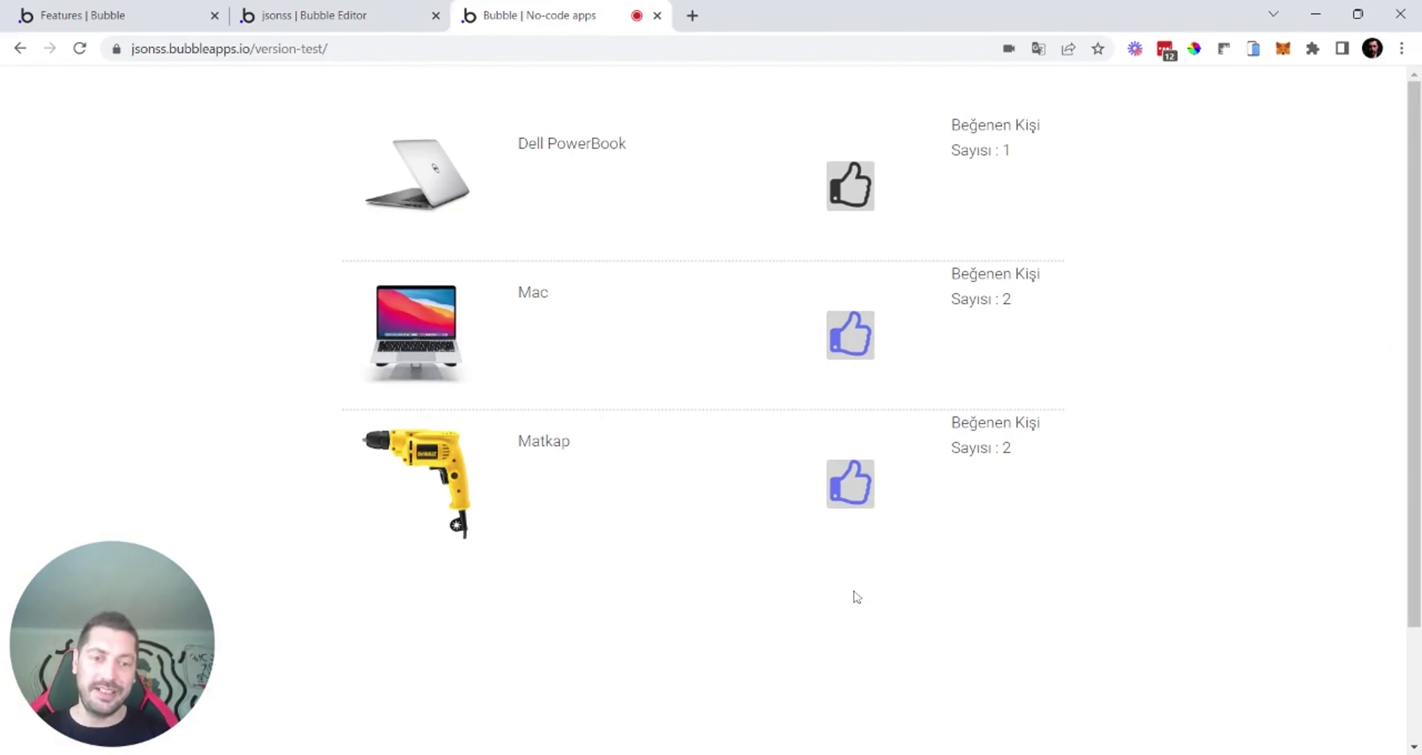
click(847, 500)
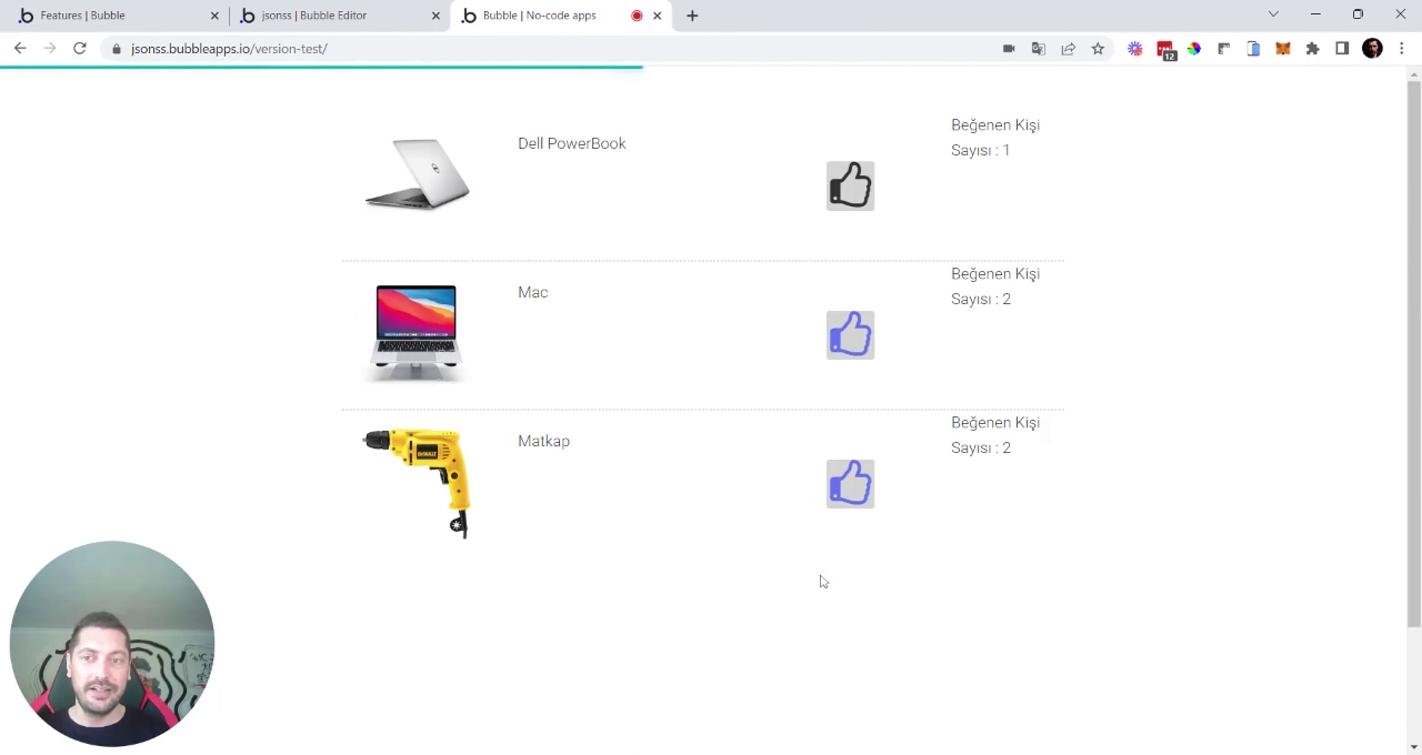
click(853, 351)
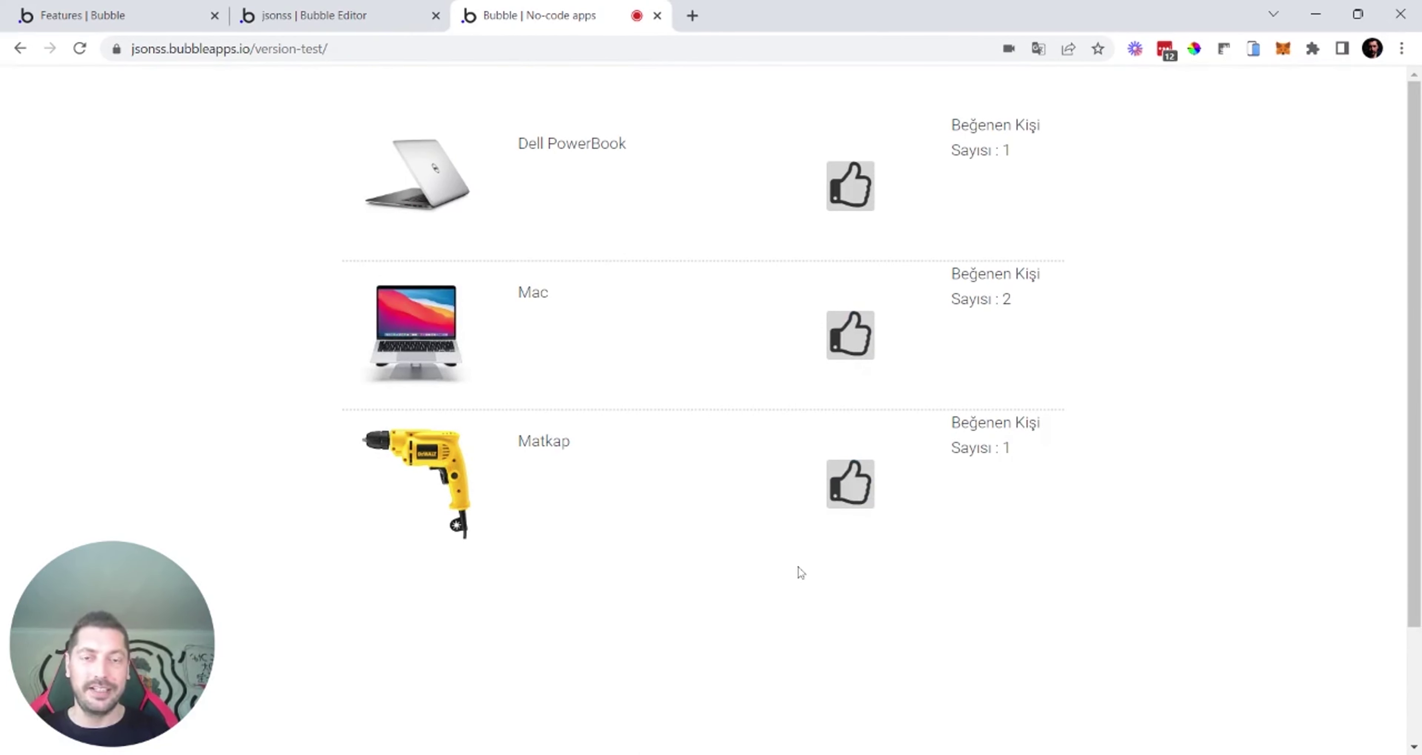
Step: Test liking Dell PowerBook, Mac and Matkap, then unlike all three and check their Beğenen Kişi Sayısı counts
click(838, 200)
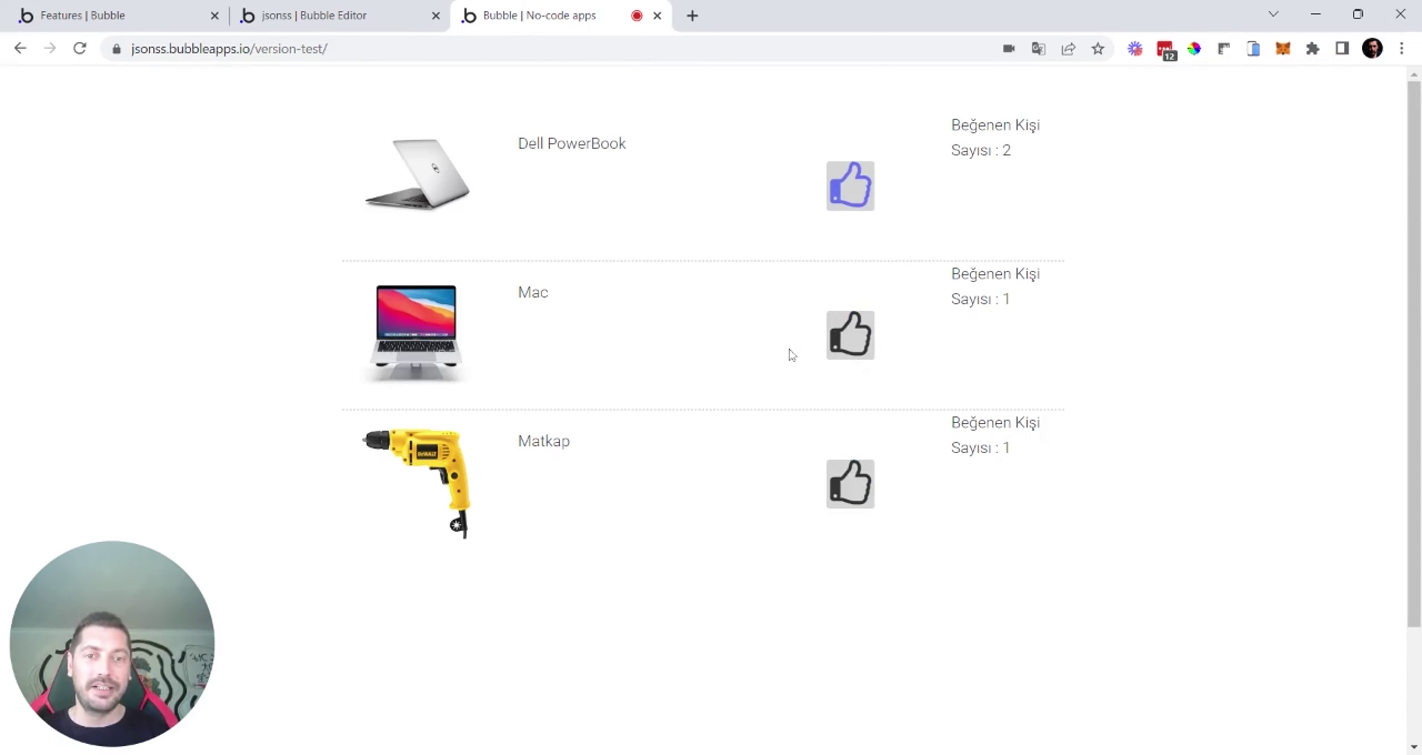
click(848, 356)
click(861, 493)
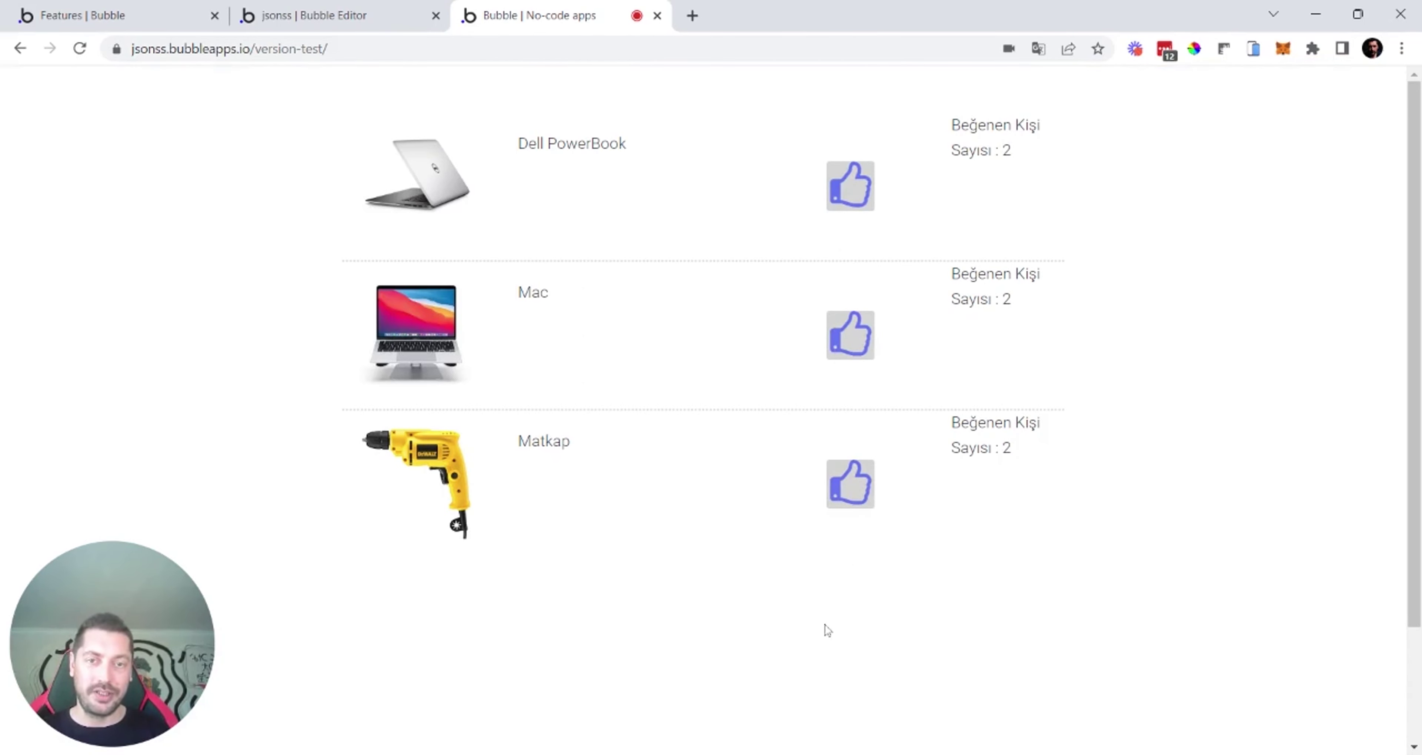
click(864, 190)
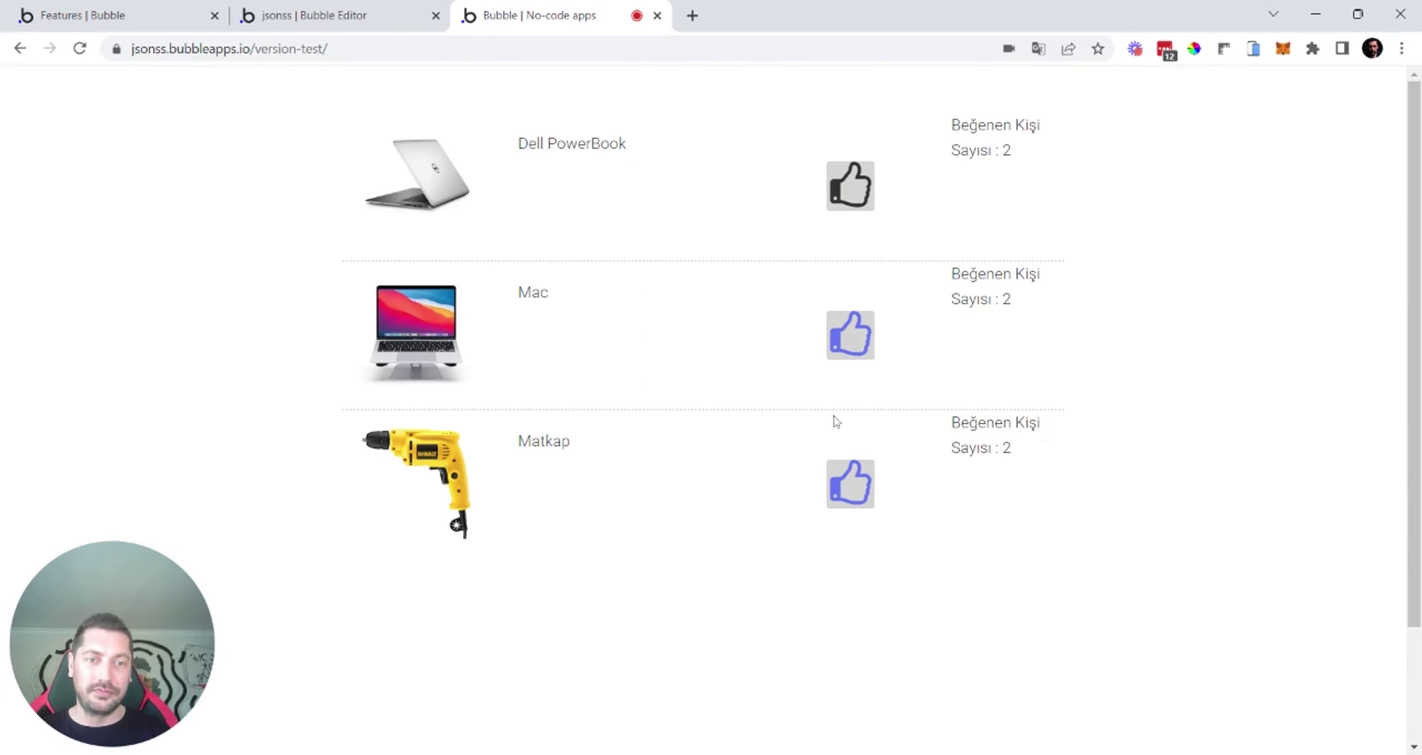
click(850, 336)
click(846, 493)
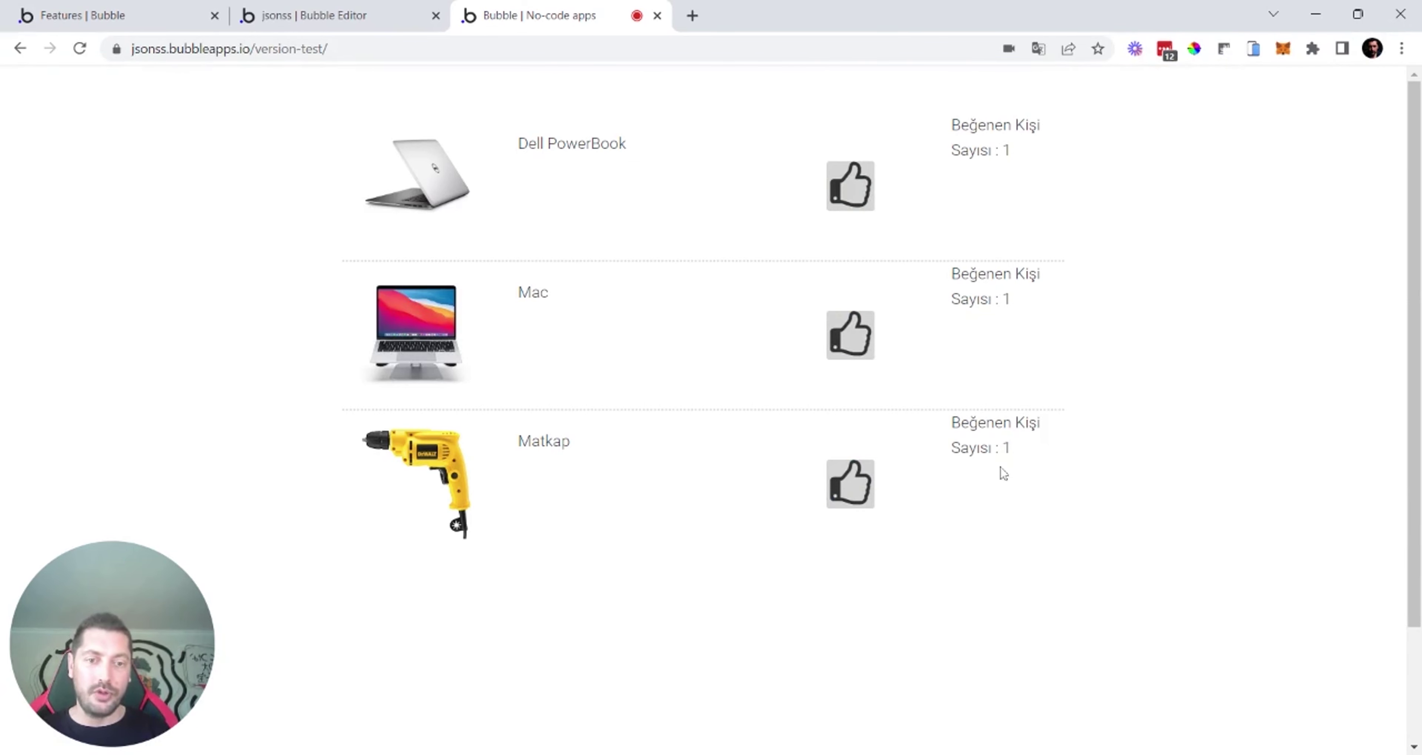
double_click(1005, 448)
double_click(1006, 299)
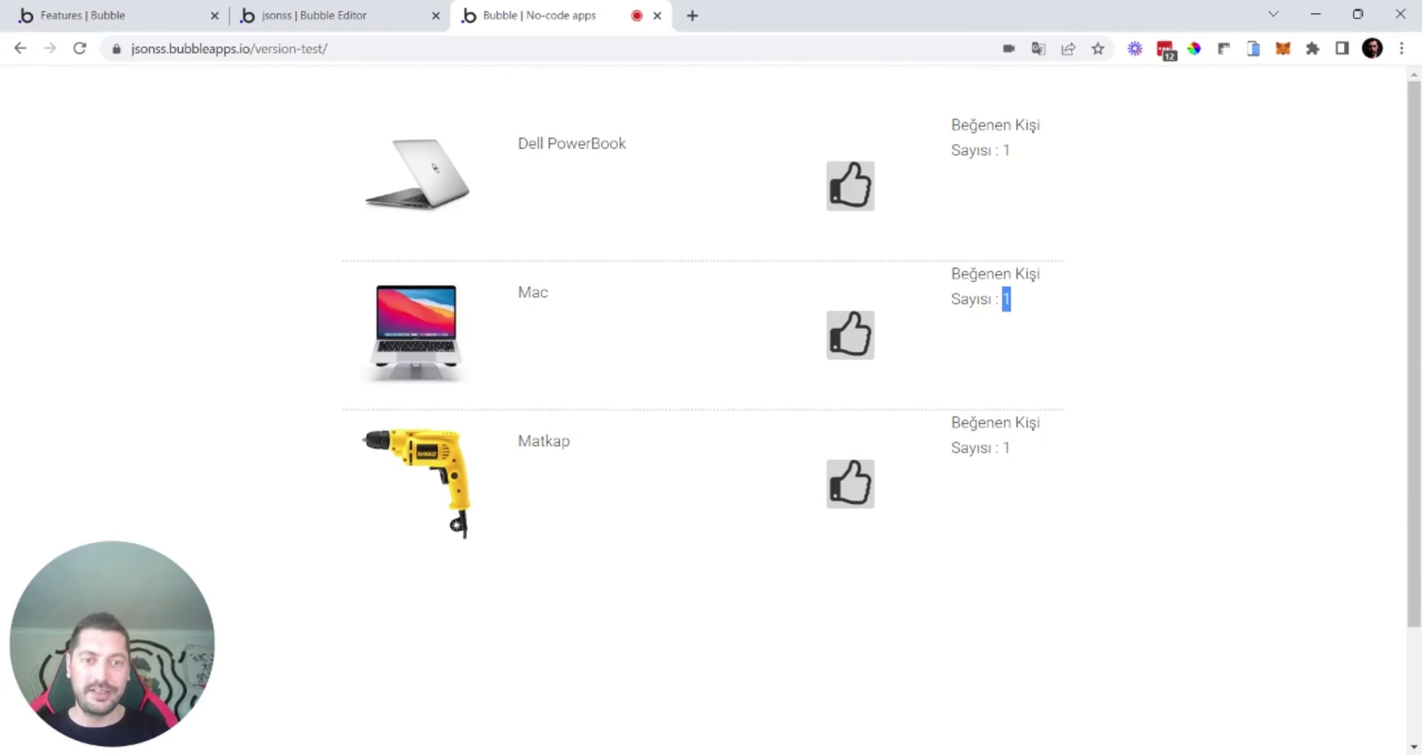
Step: Return to the editor, dismiss the deletion message and examine the Ürünler entries in the app data
click(359, 11)
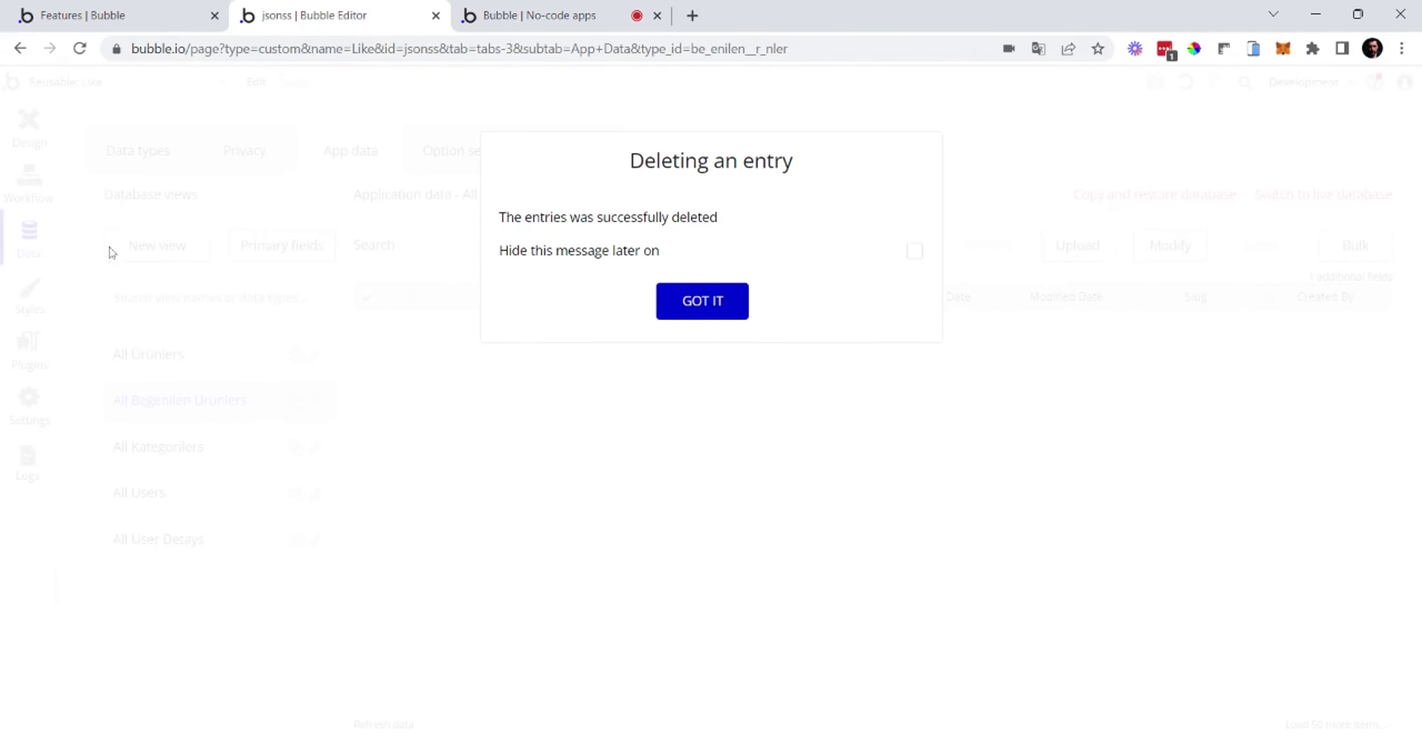
click(716, 310)
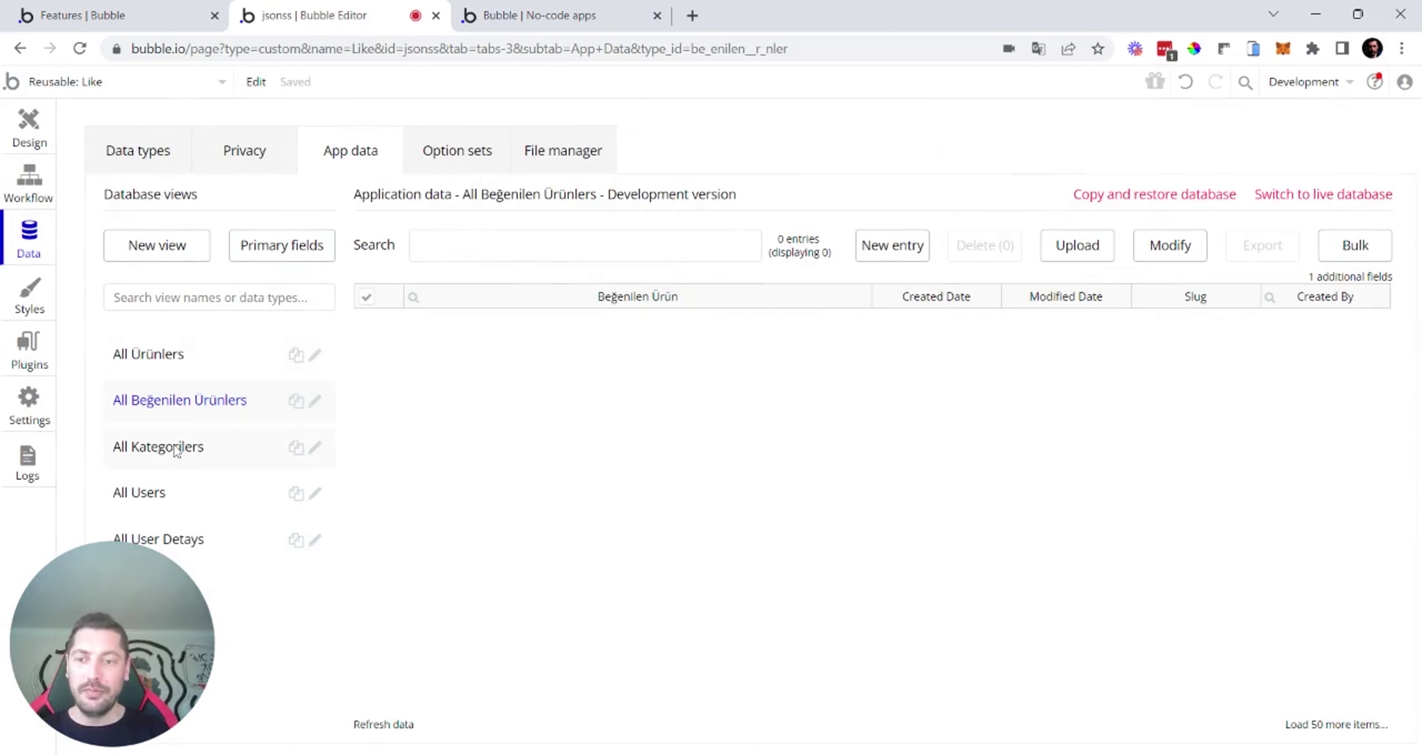
click(158, 348)
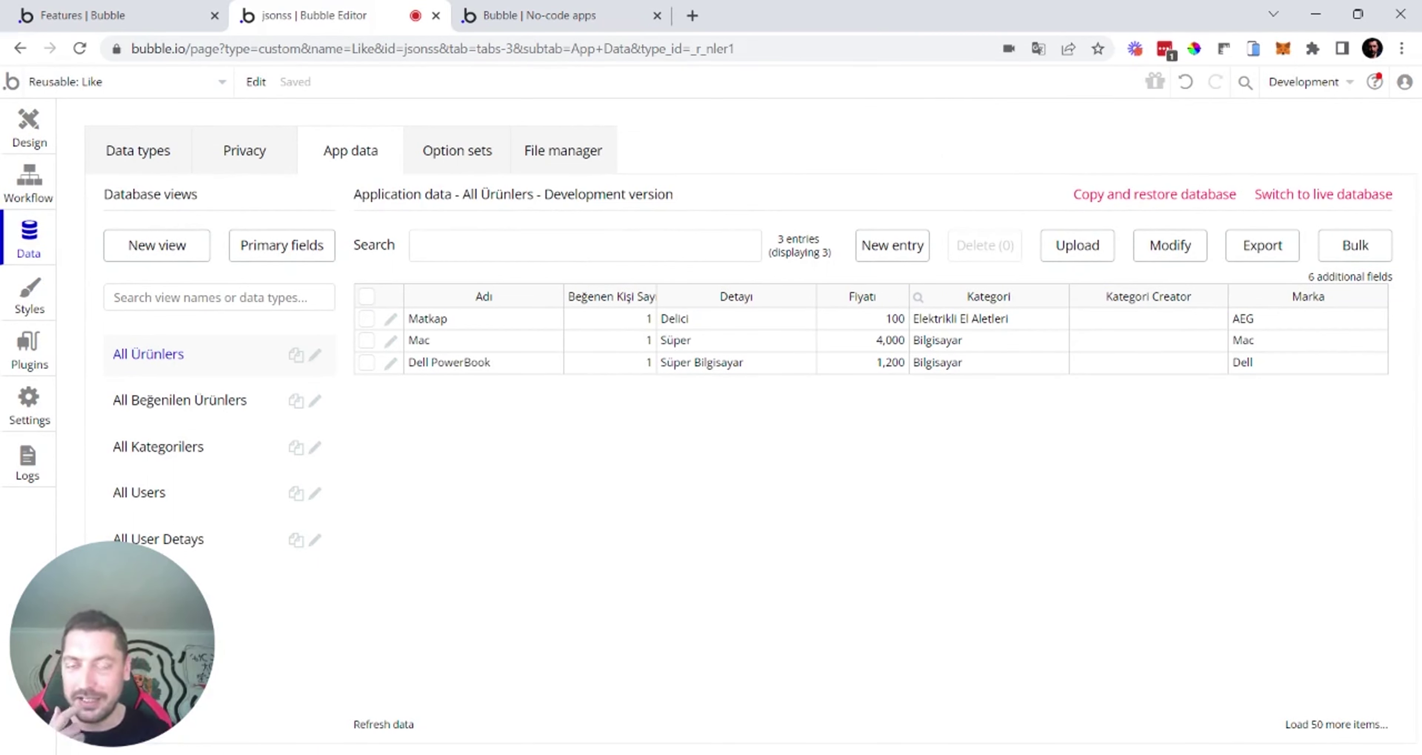
click(38, 145)
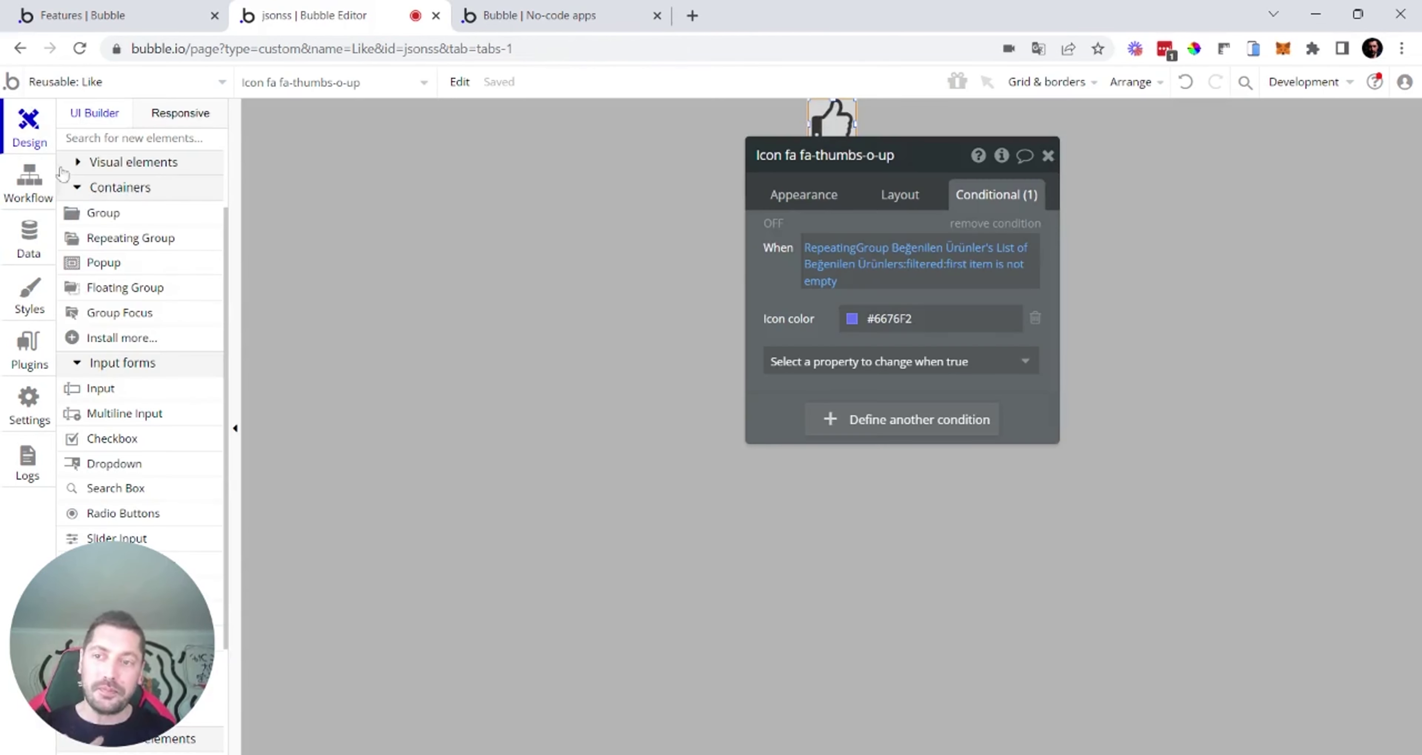
click(29, 235)
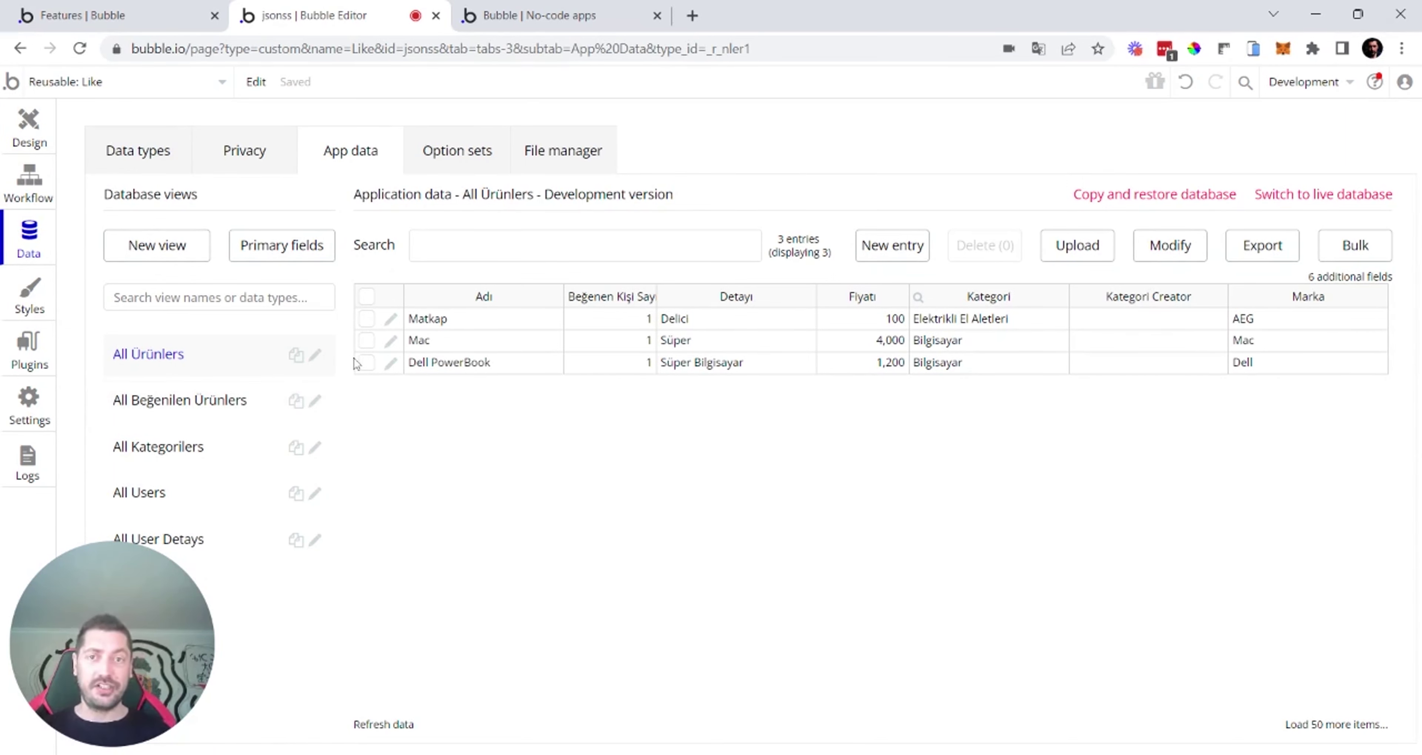
Step: Review the record and like-count actions in the Like element's green and red workflows
click(29, 182)
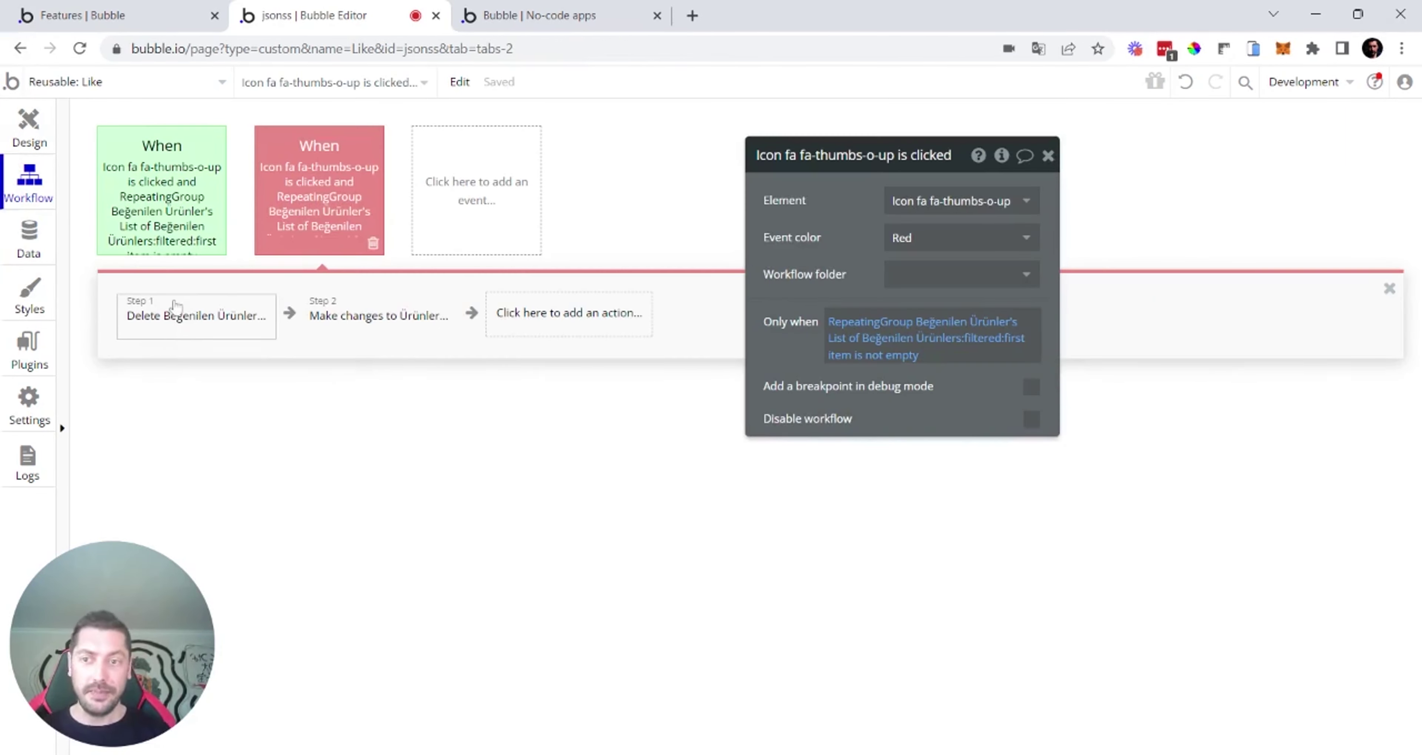
click(158, 197)
click(166, 315)
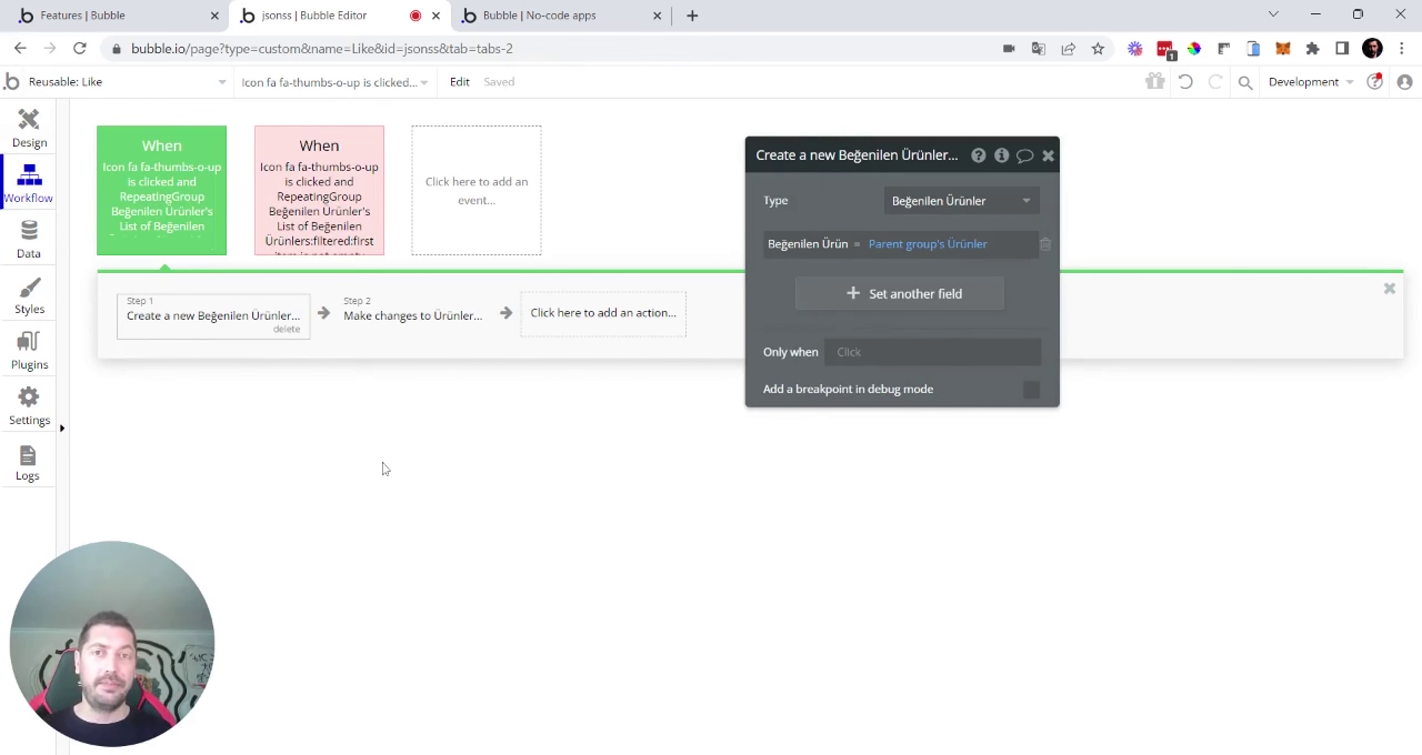
click(422, 316)
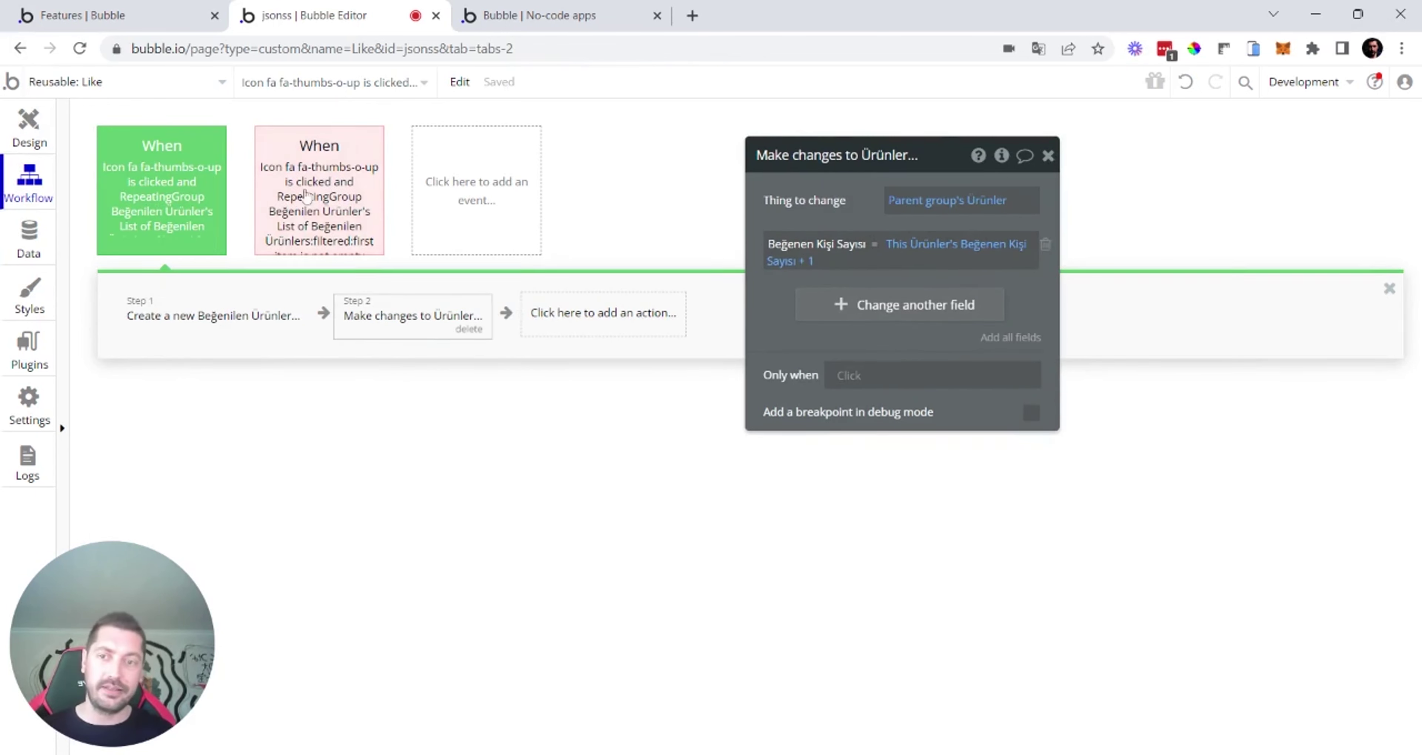
click(335, 243)
click(163, 322)
click(379, 324)
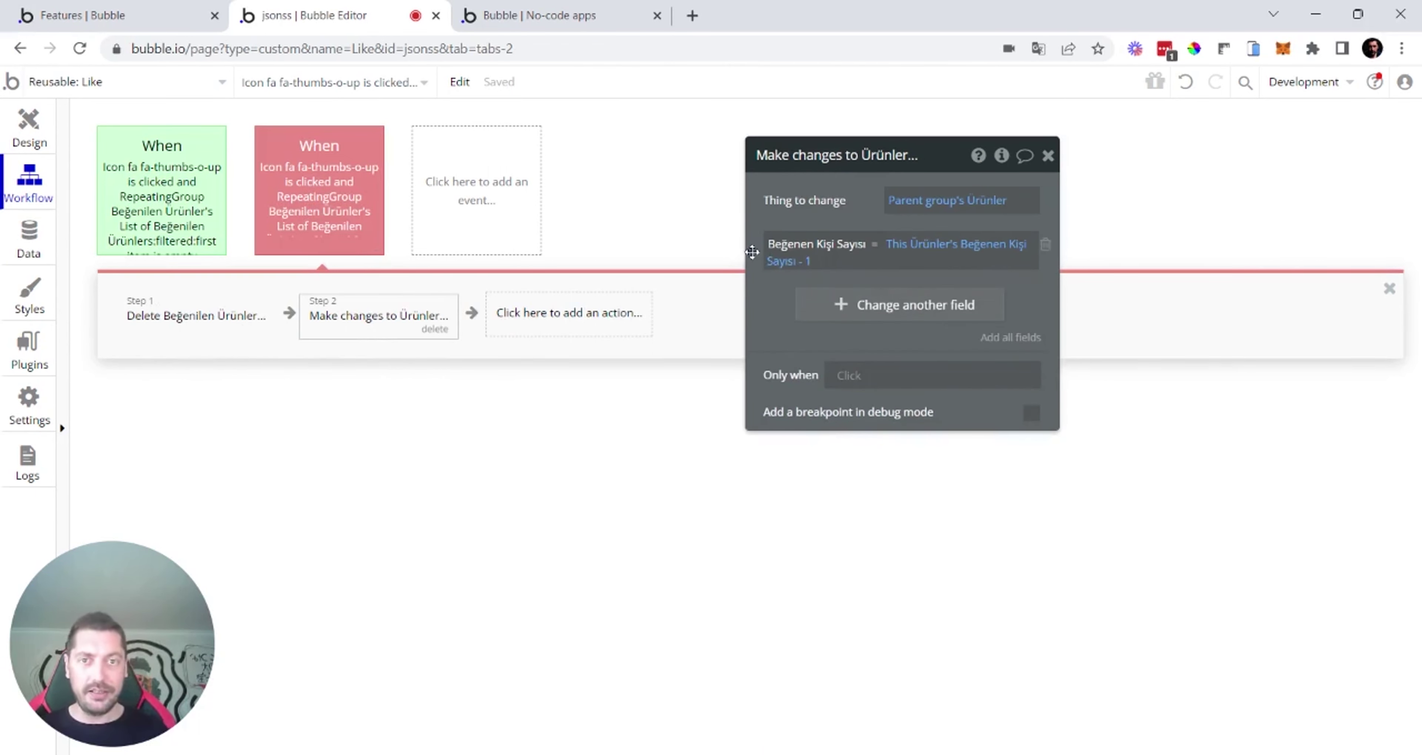
drag(49, 654, 1245, 606)
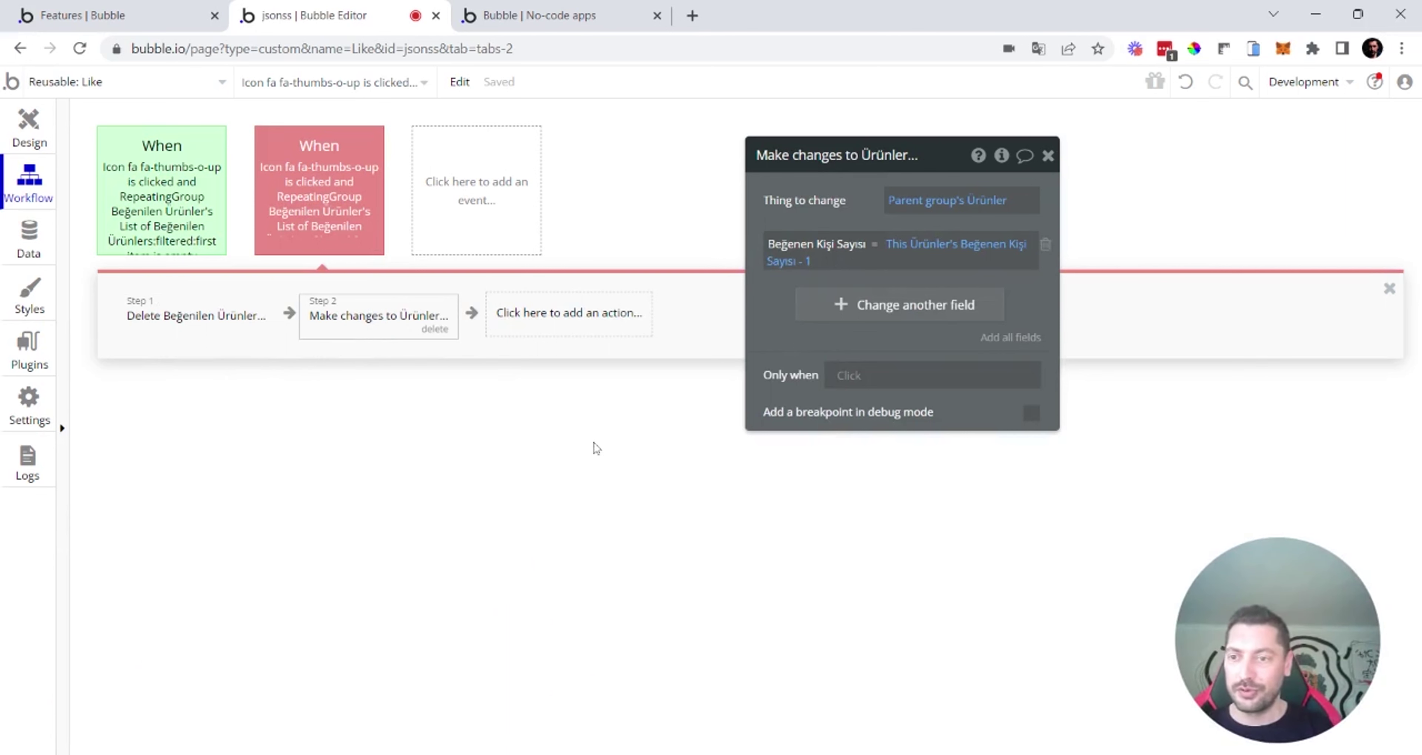
drag(825, 203, 845, 181)
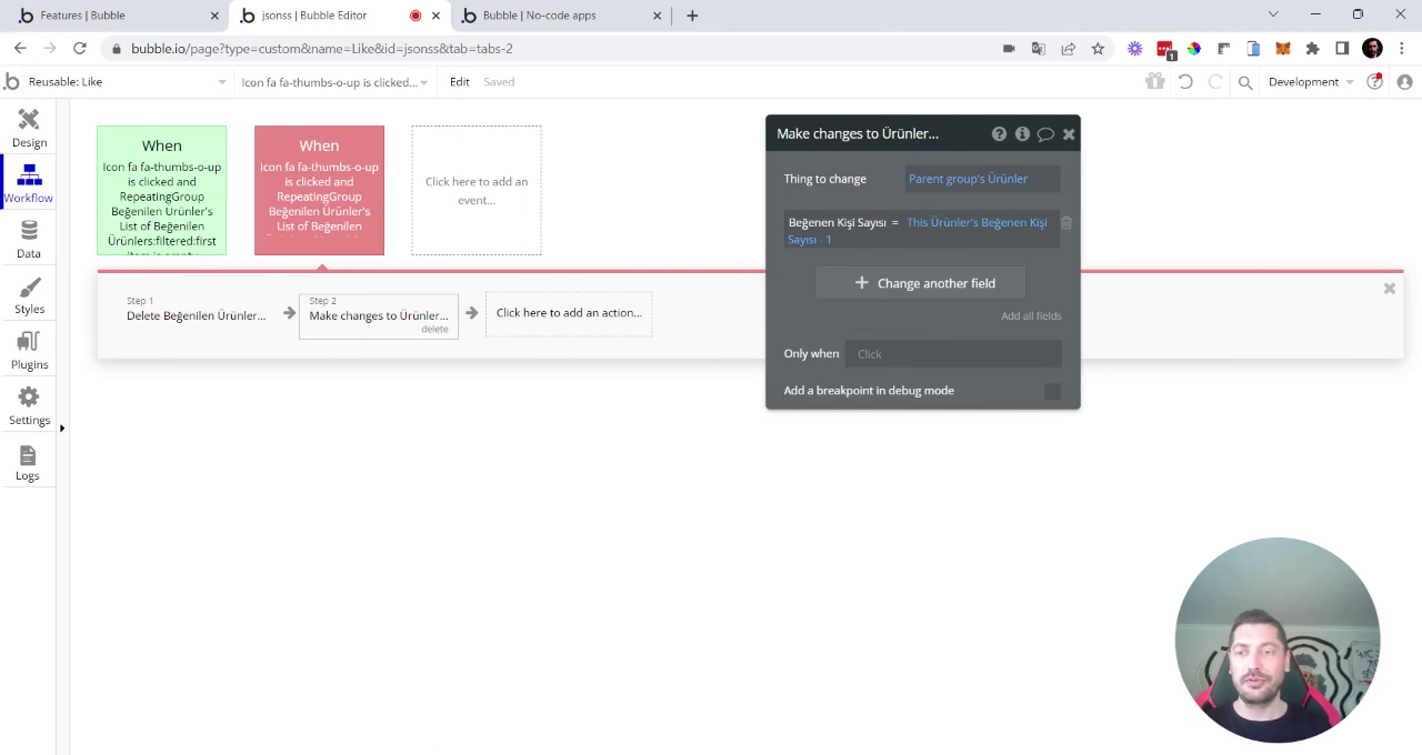
Step: Go to the app's backend workflows and add a new database trigger event
click(90, 91)
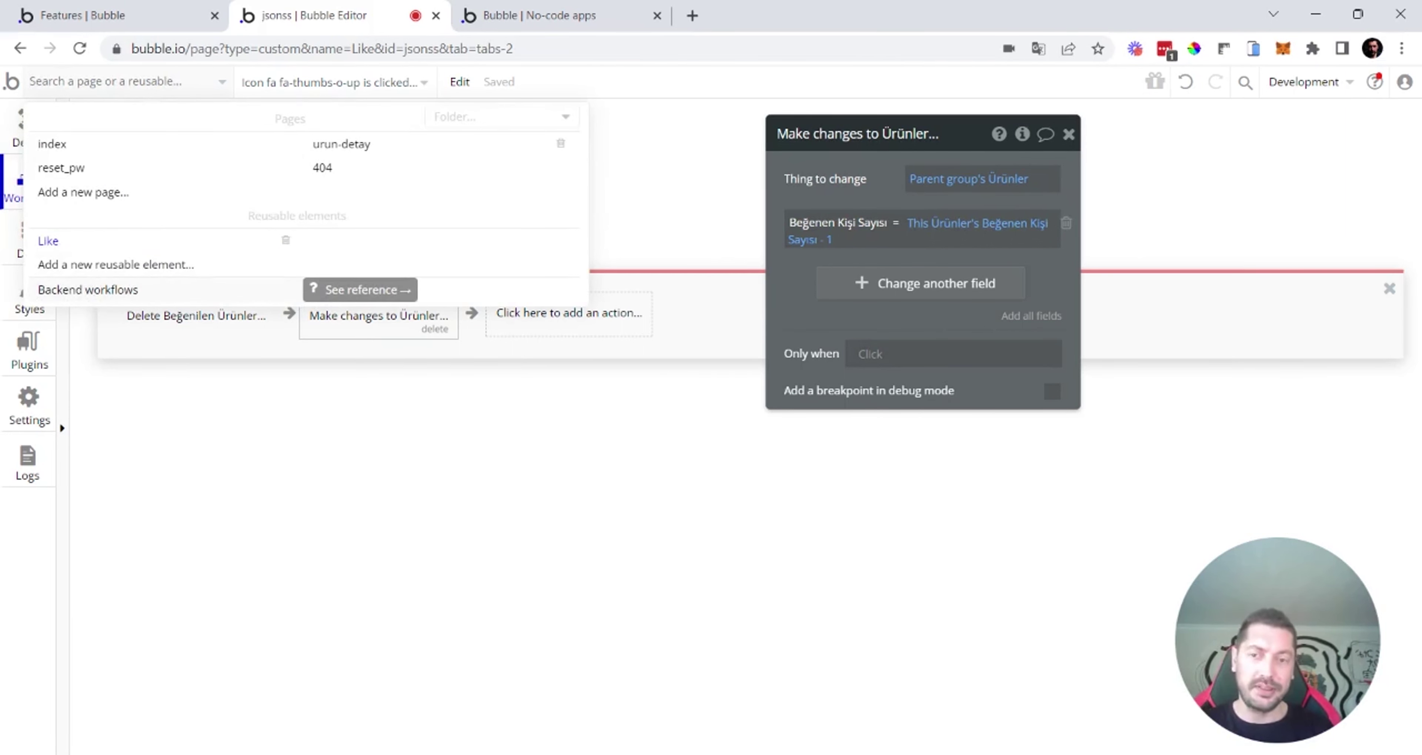
click(89, 290)
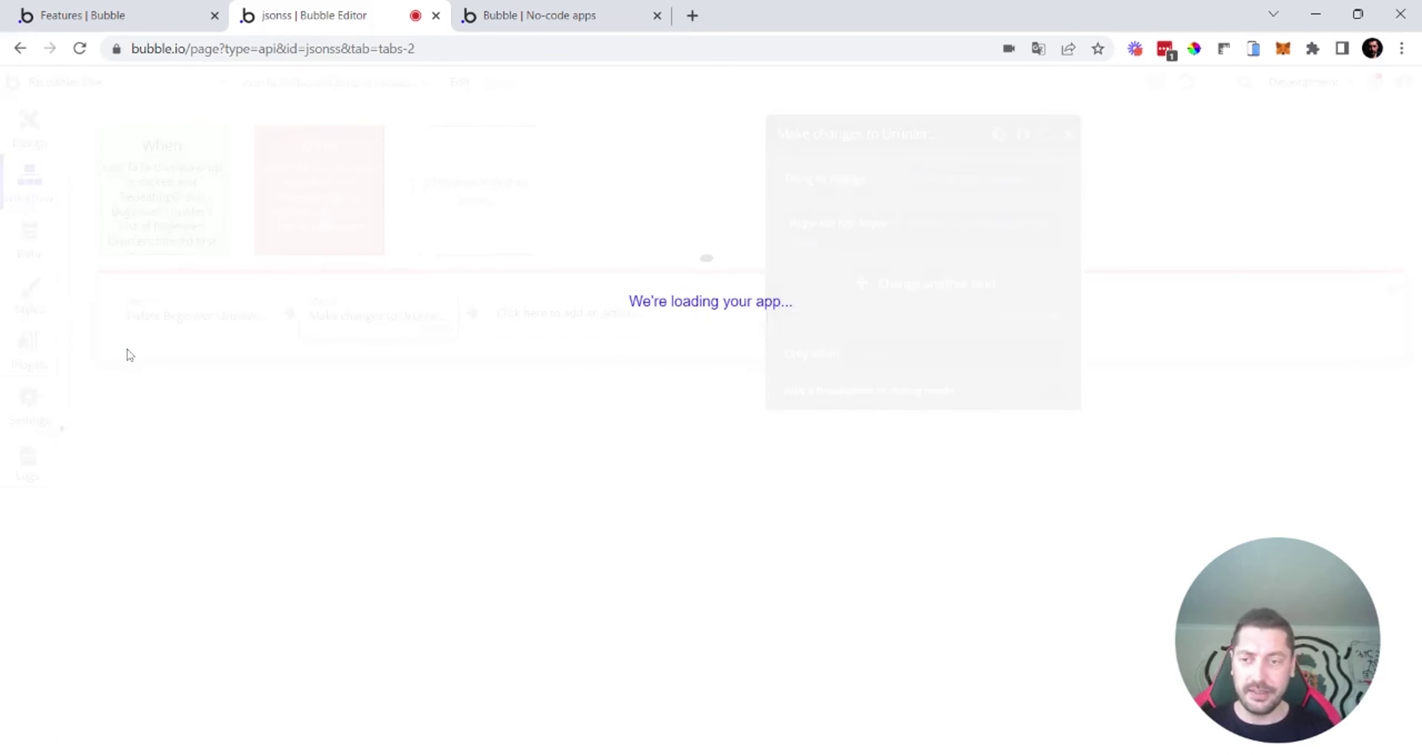
click(169, 205)
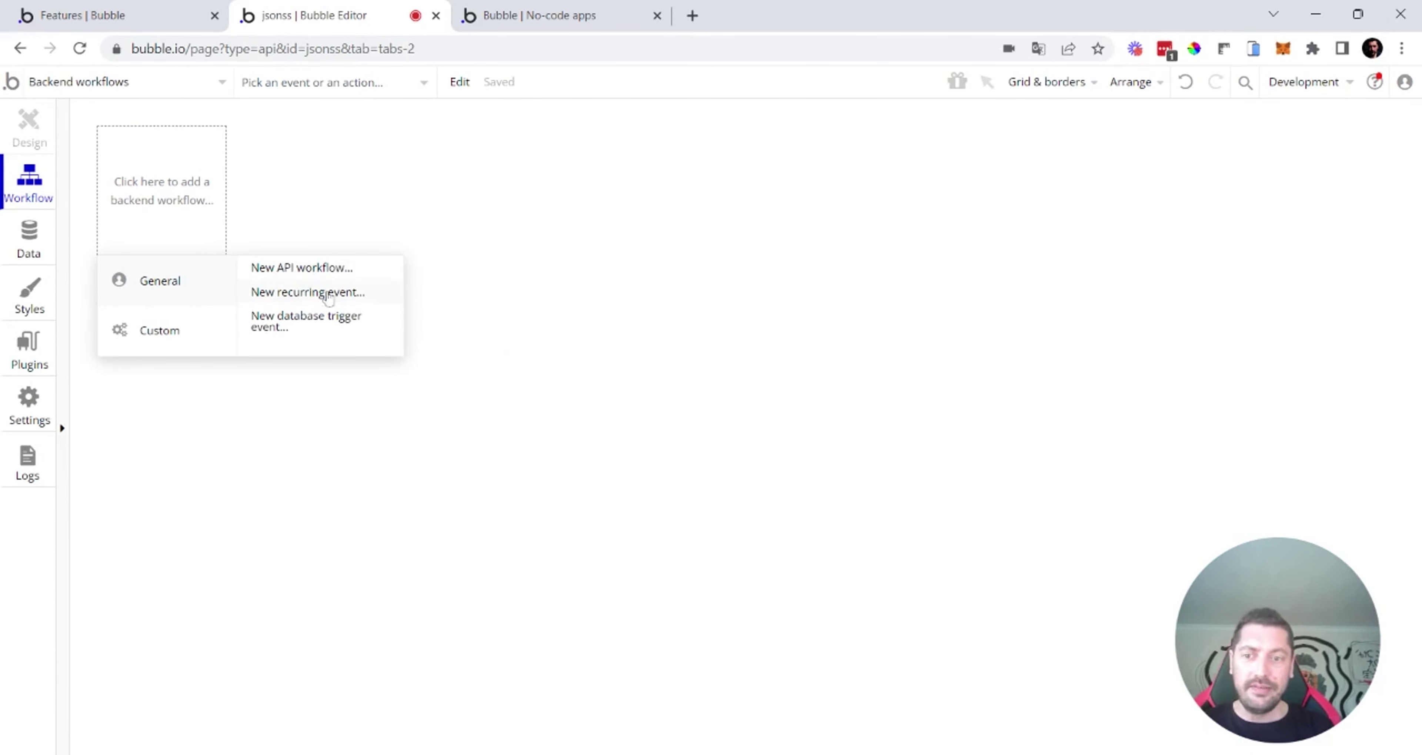
click(320, 334)
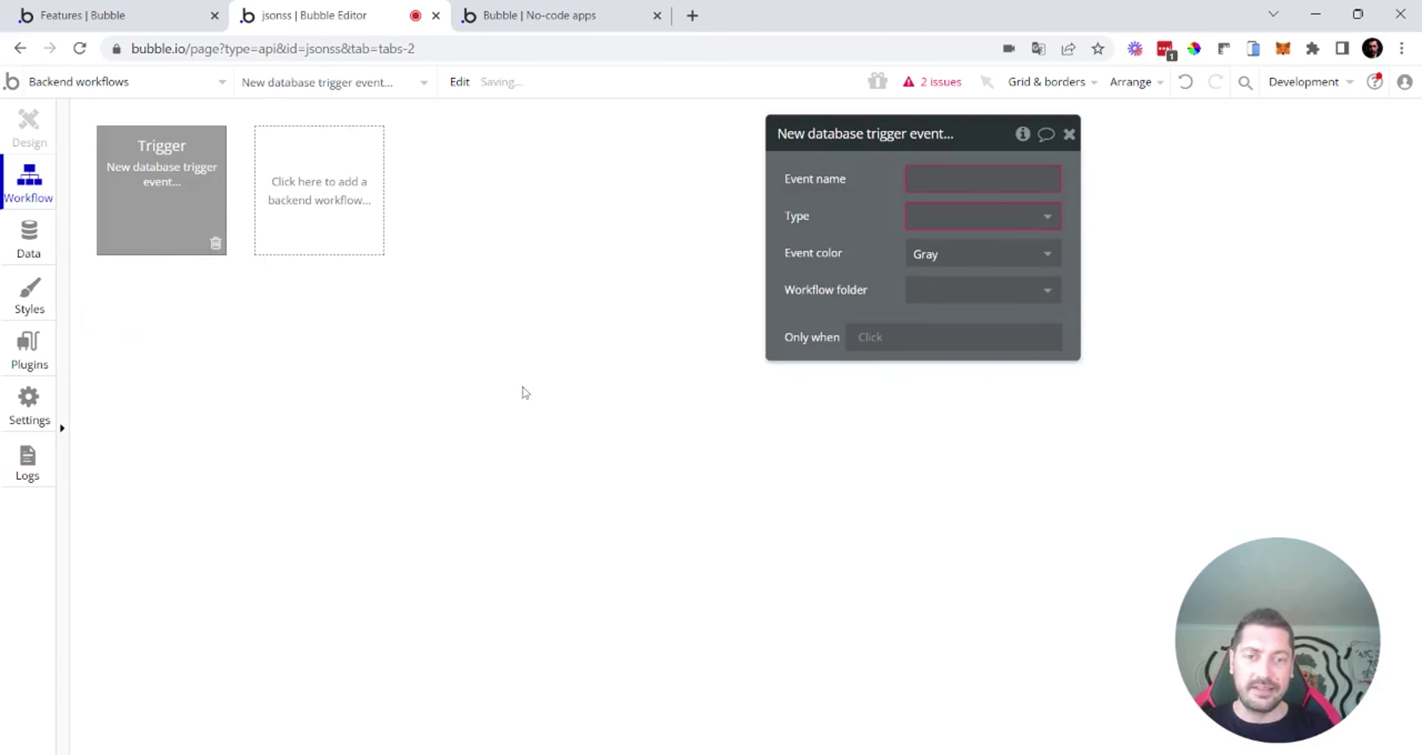
drag(491, 215, 462, 200)
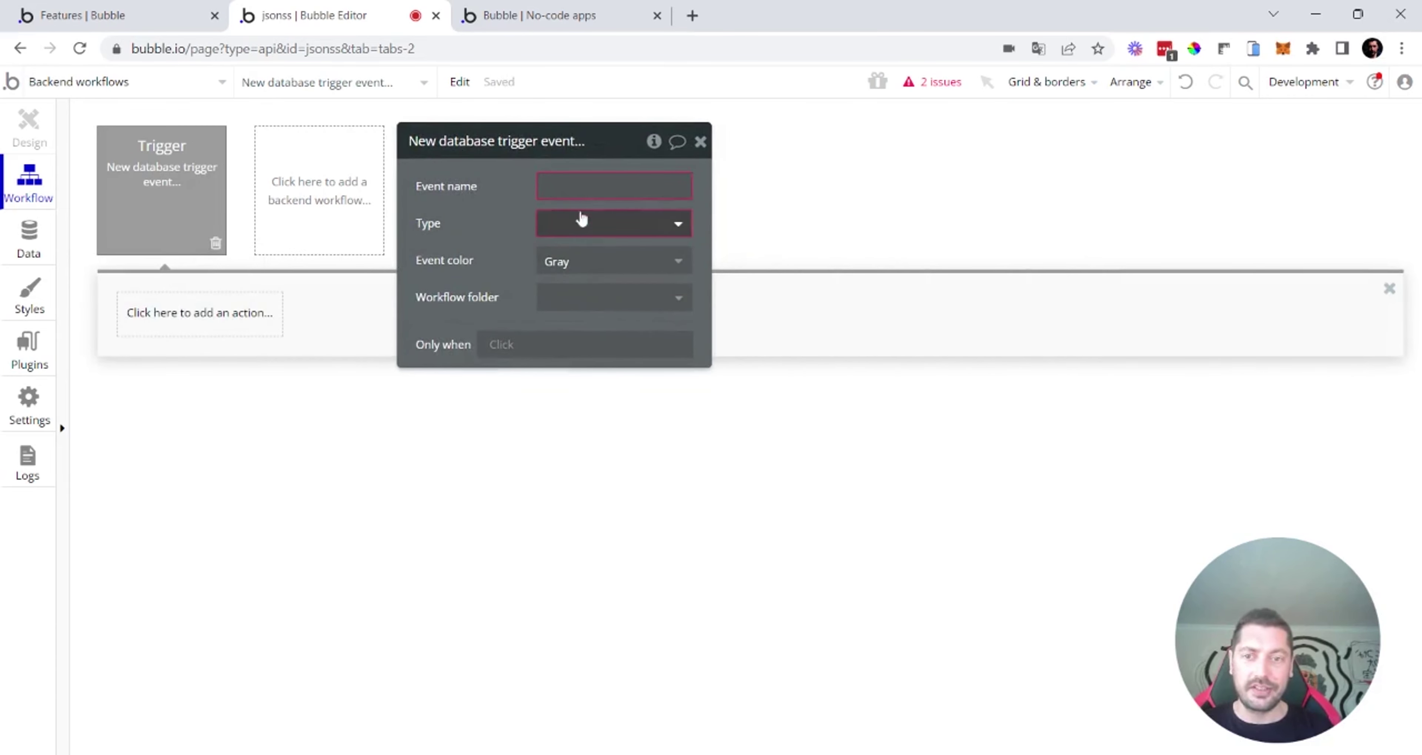
Step: Name the database trigger event "ürün-beğenildi"
click(541, 187)
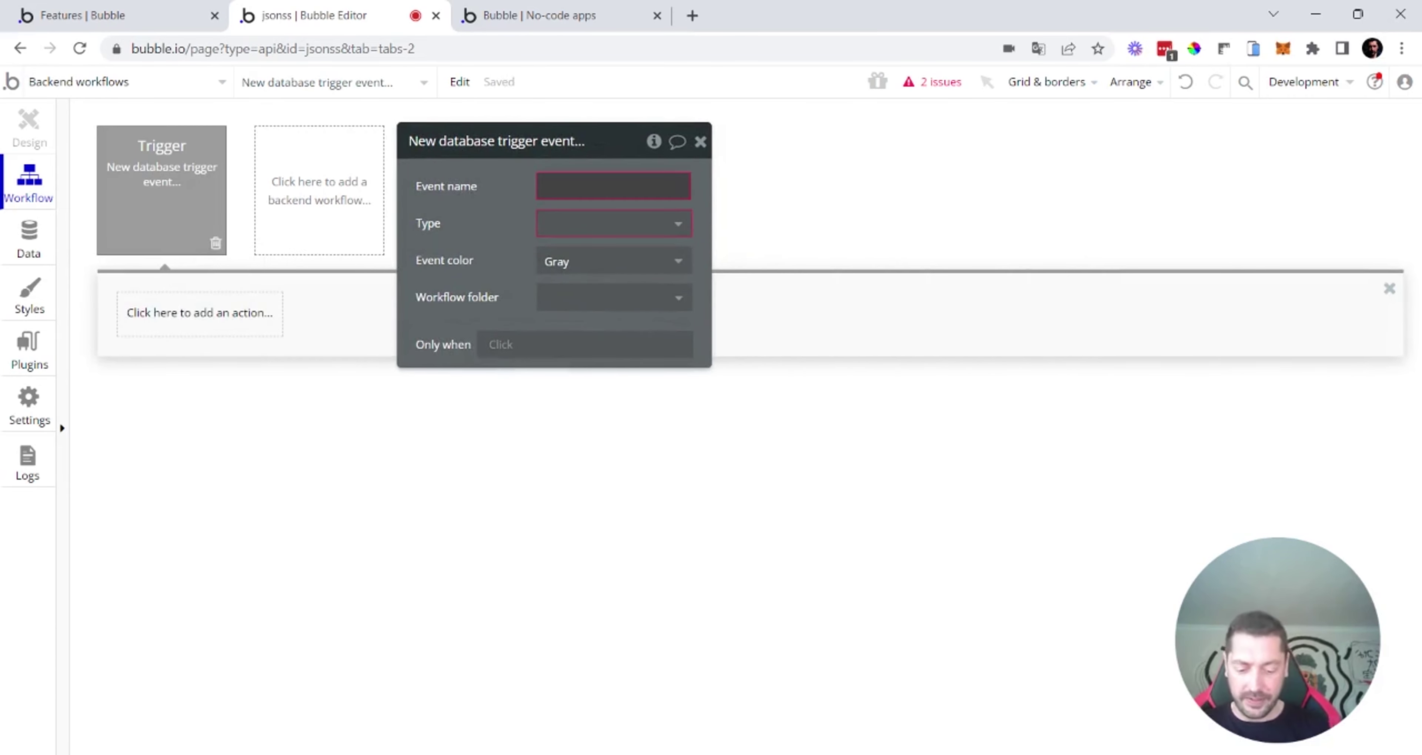
text(like)
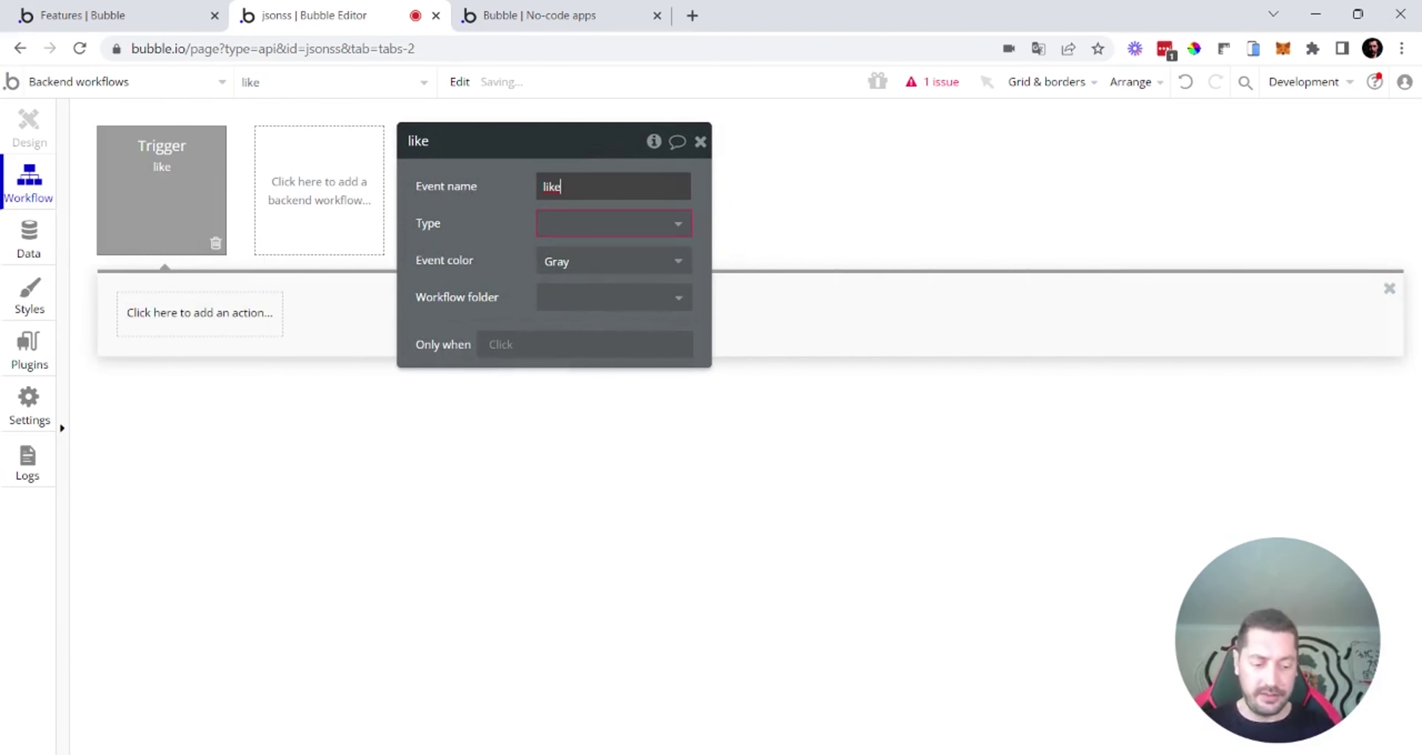
key(BackSpace)
key(BackSpace)
key(BackSpace)
key(BackSpace)
text(ürün-be)
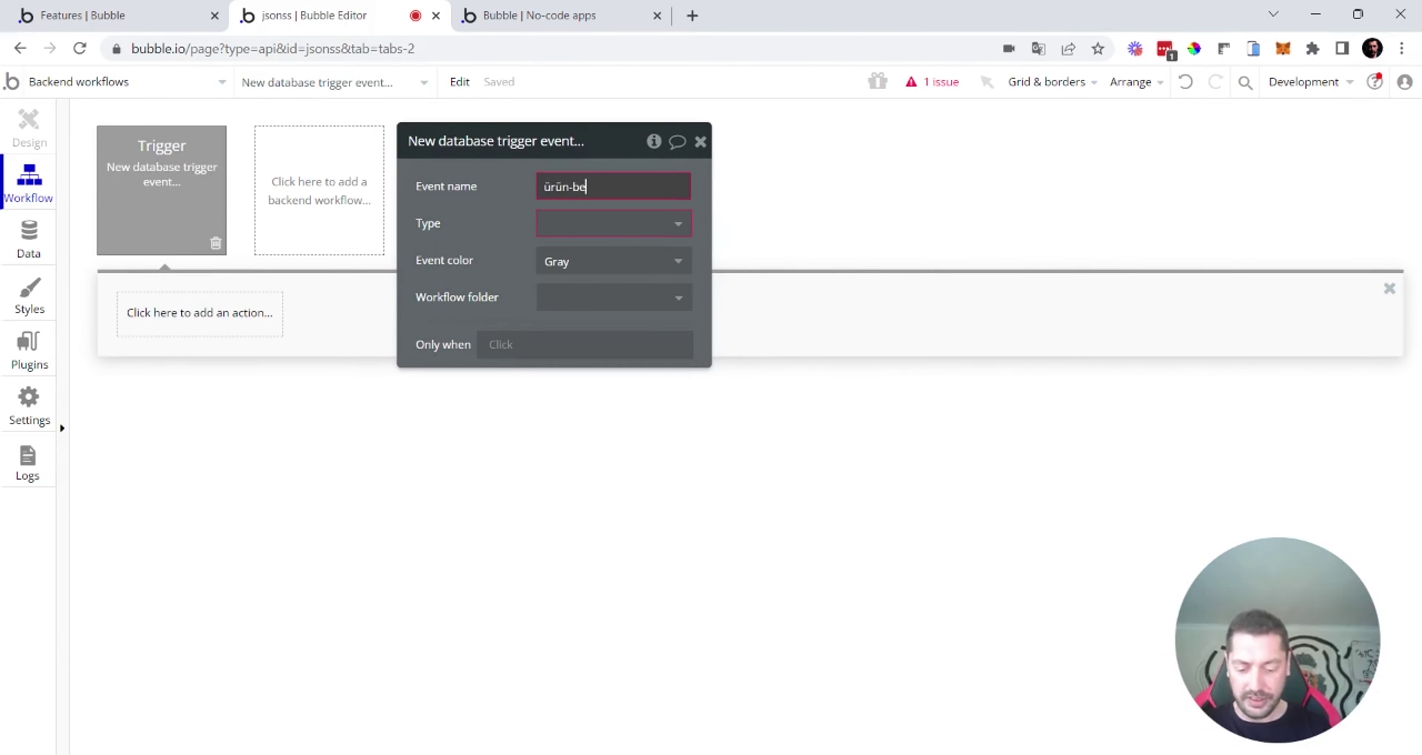
text(ğenildi)
Step: Set the ürün-beğenildi trigger's type to Beğenilen Ürünler and its event color to Green
click(465, 177)
drag(465, 177, 566, 161)
click(692, 206)
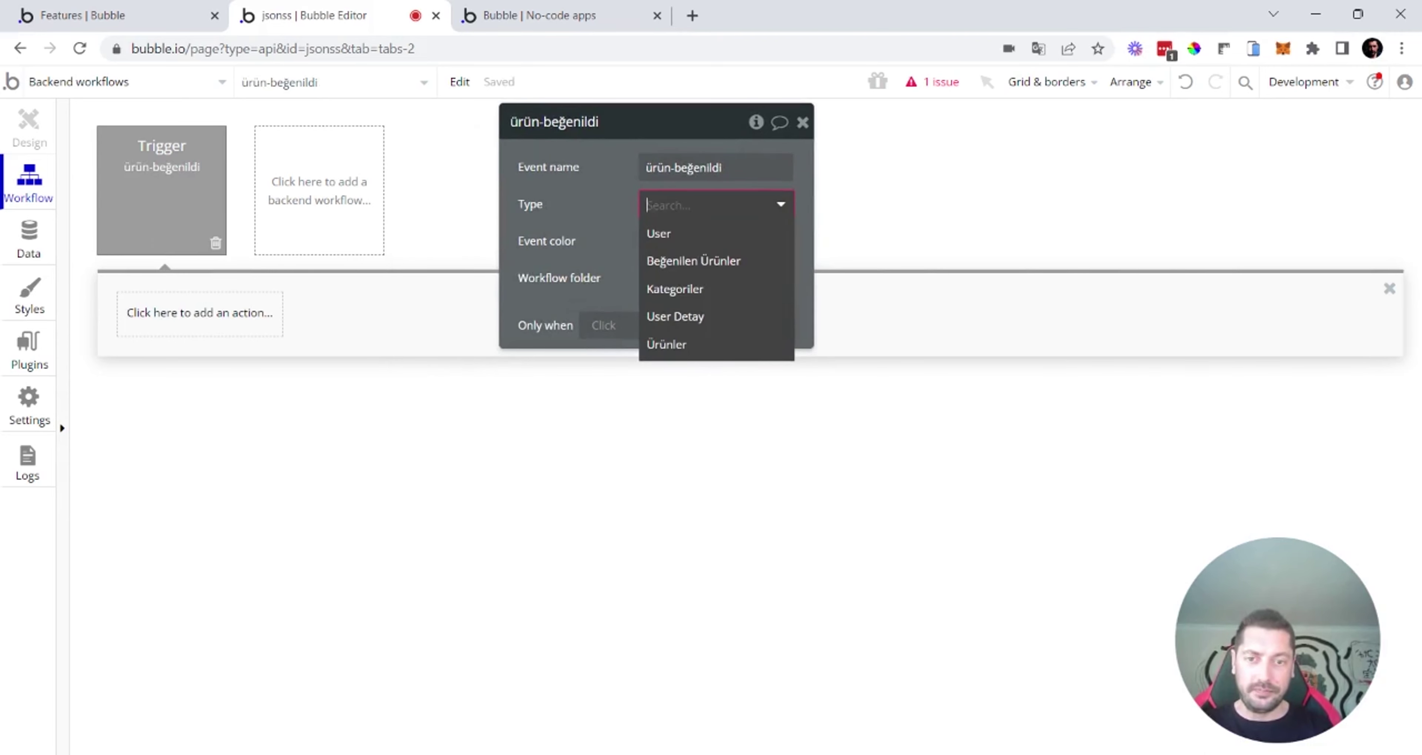
click(729, 264)
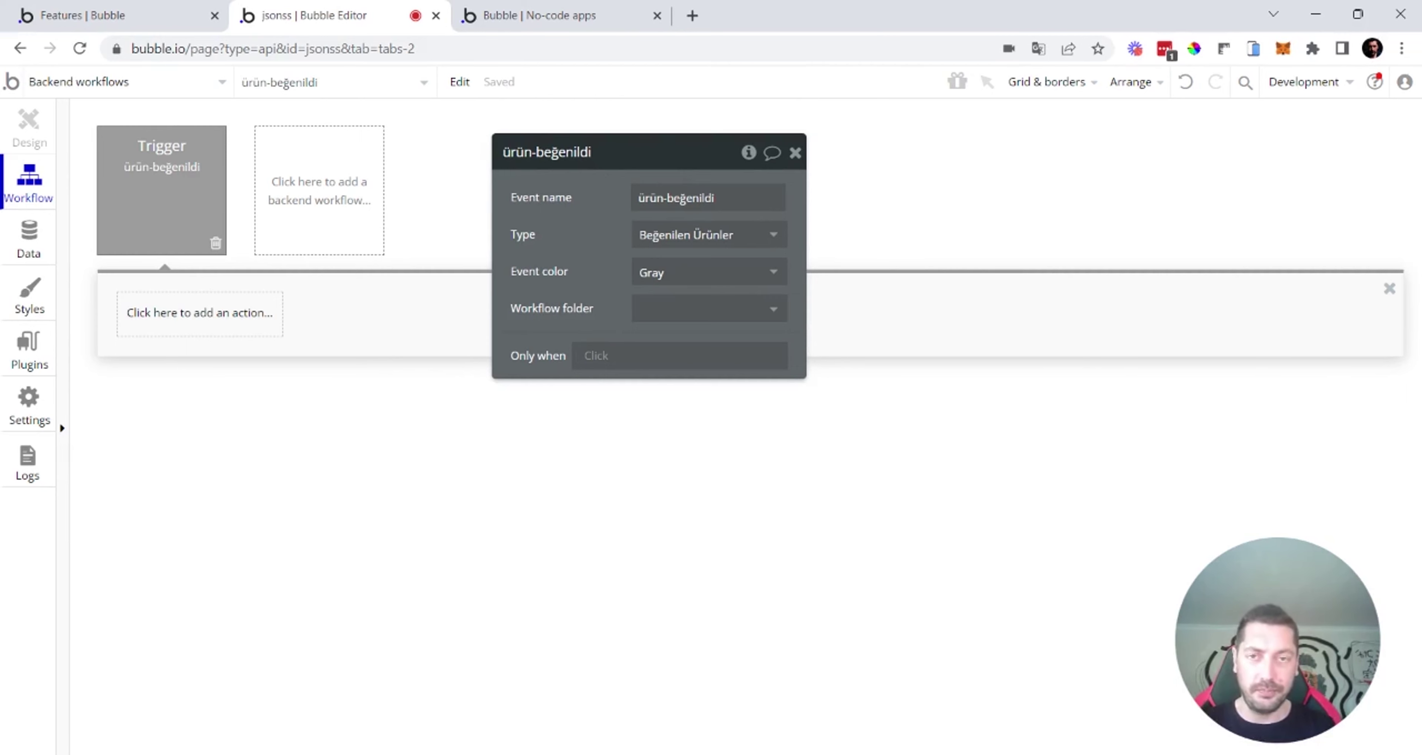
click(692, 273)
click(679, 411)
mouse_move(605, 326)
mouse_down()
mouse_move(614, 350)
mouse_move(615, 301)
mouse_up()
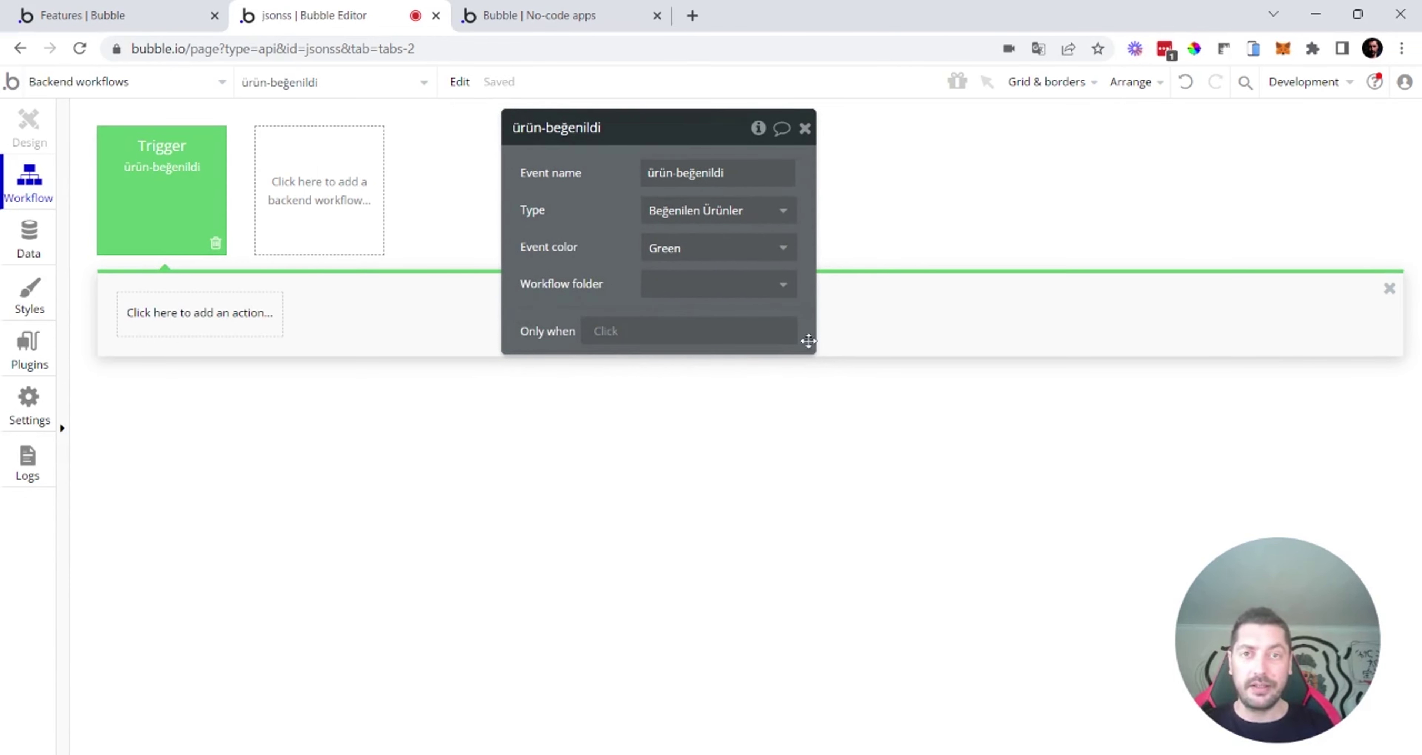
drag(571, 225, 629, 256)
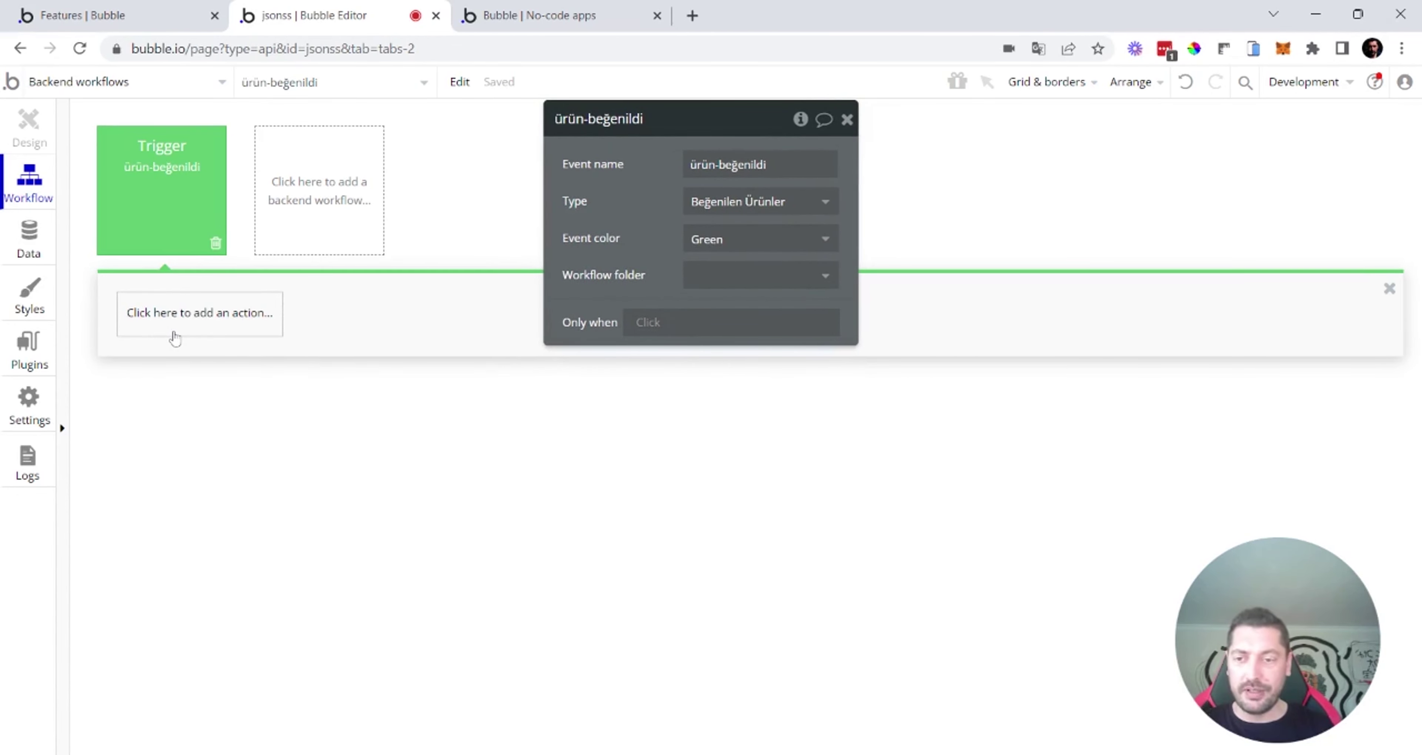
Step: Add a Make changes to thing action to the trigger, with Beğenilen Ürünler Now's Beğenilen Ürün as the thing to change
click(253, 329)
mouse_move(218, 447)
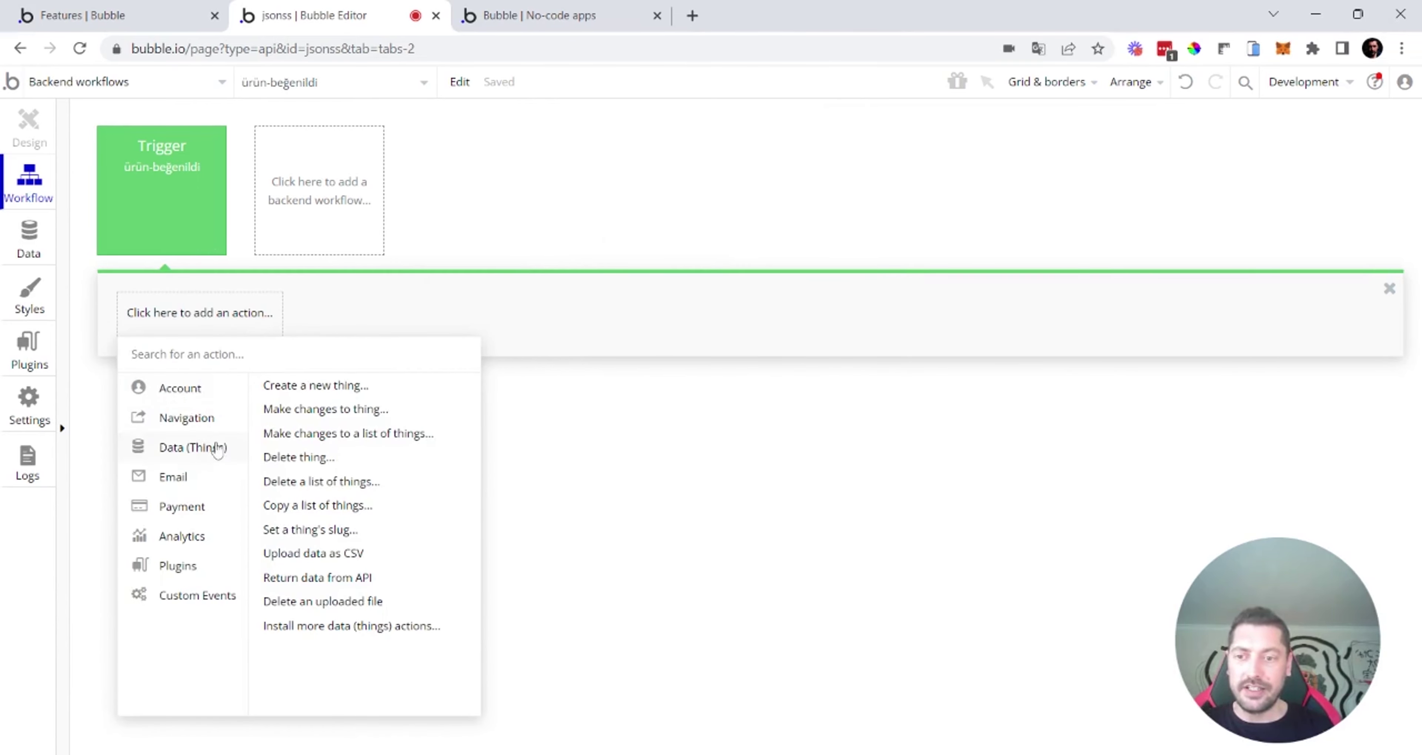
click(384, 409)
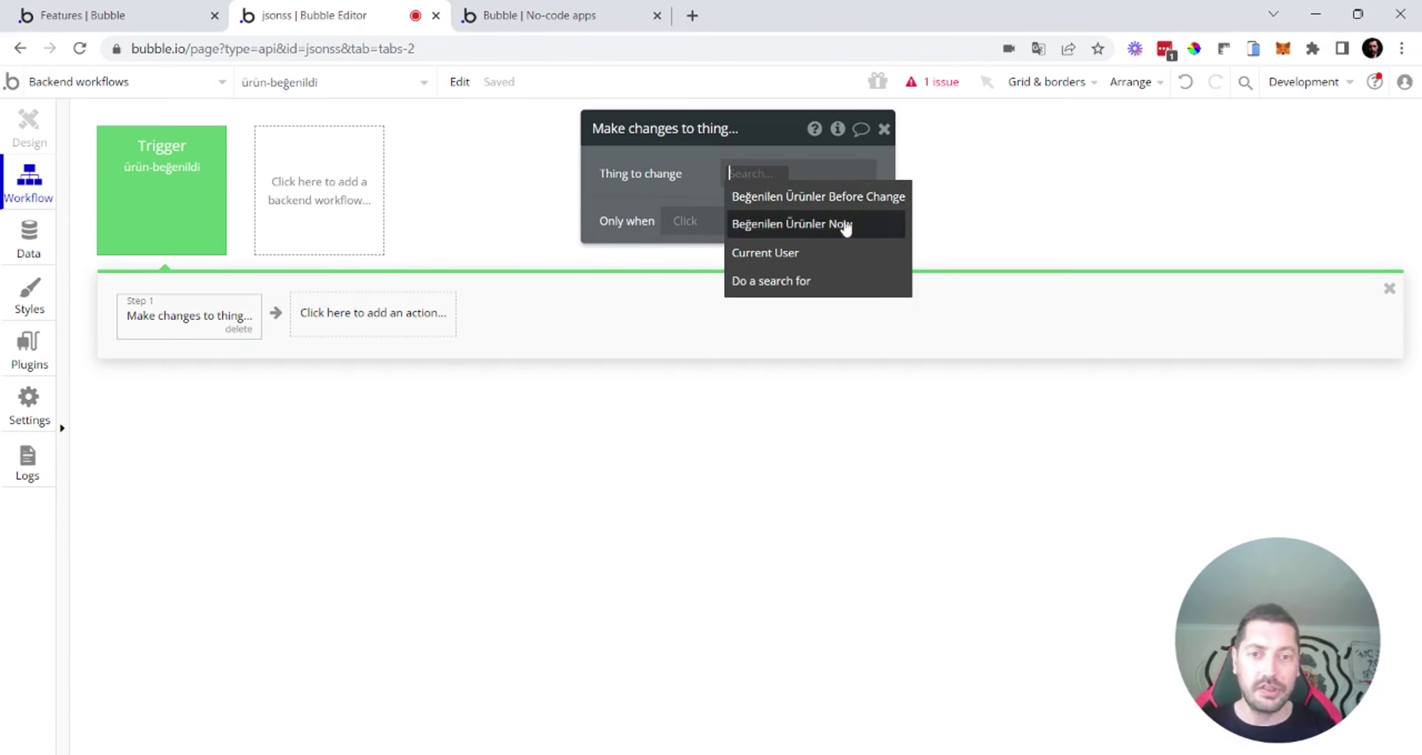
click(823, 224)
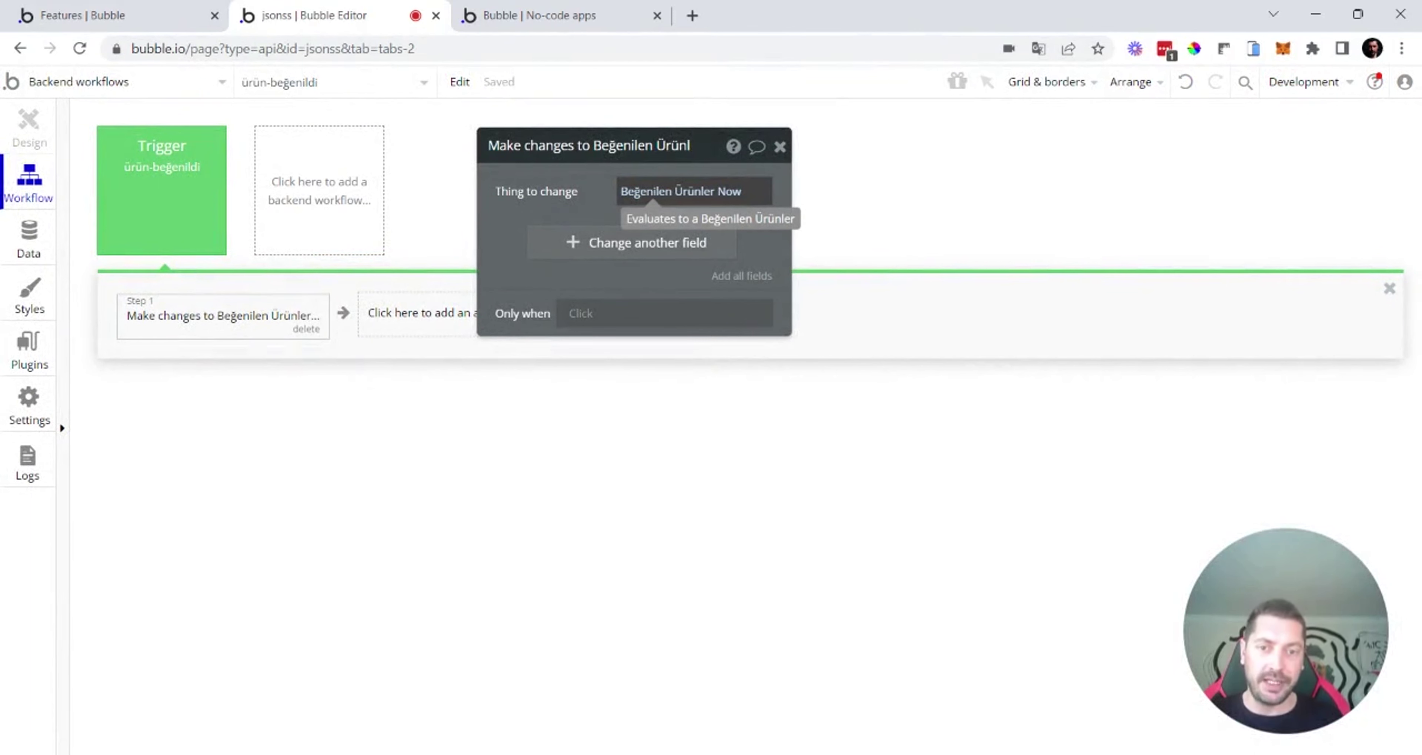
click(690, 191)
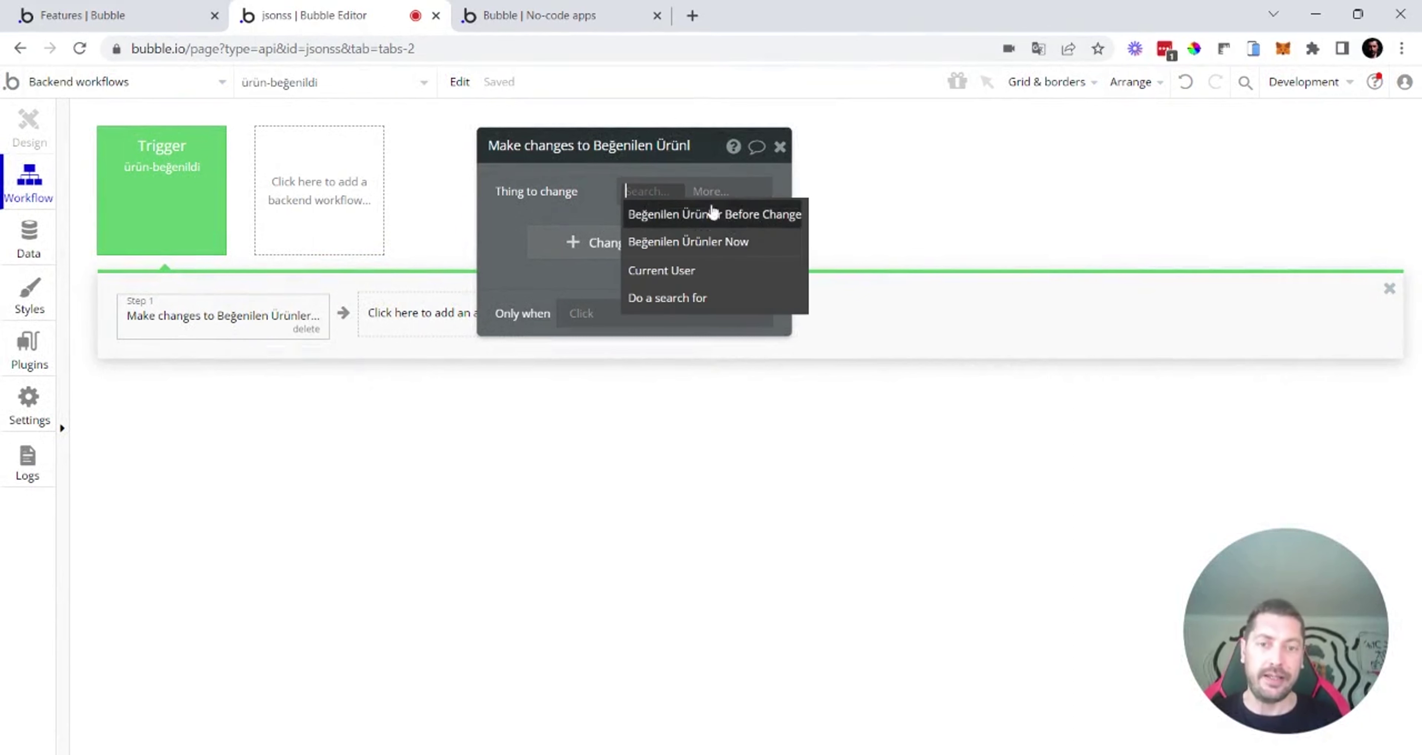
click(687, 242)
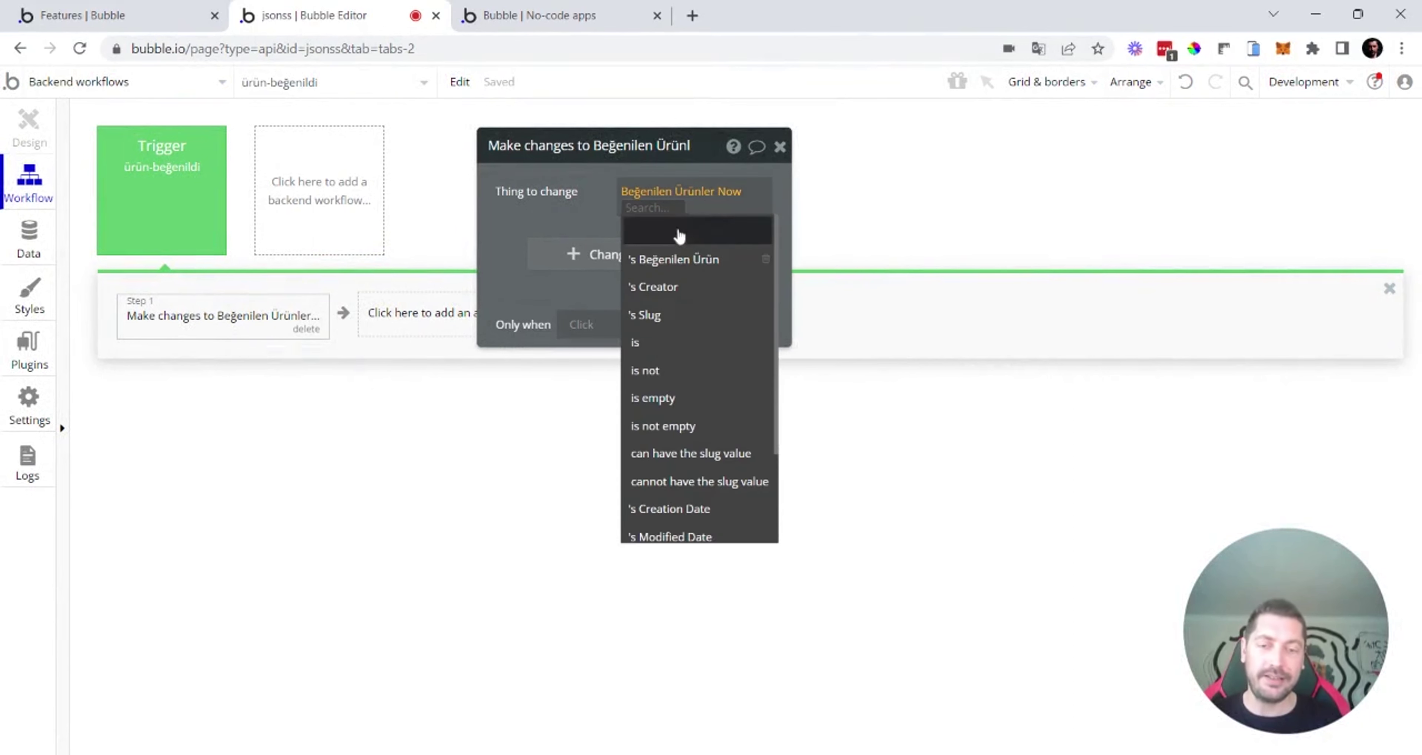
click(670, 264)
Step: In the Make changes action, set Beğenen Kişi Sayısı to This Ürünler's Beğenen Kişi Sayısı + 1
click(585, 259)
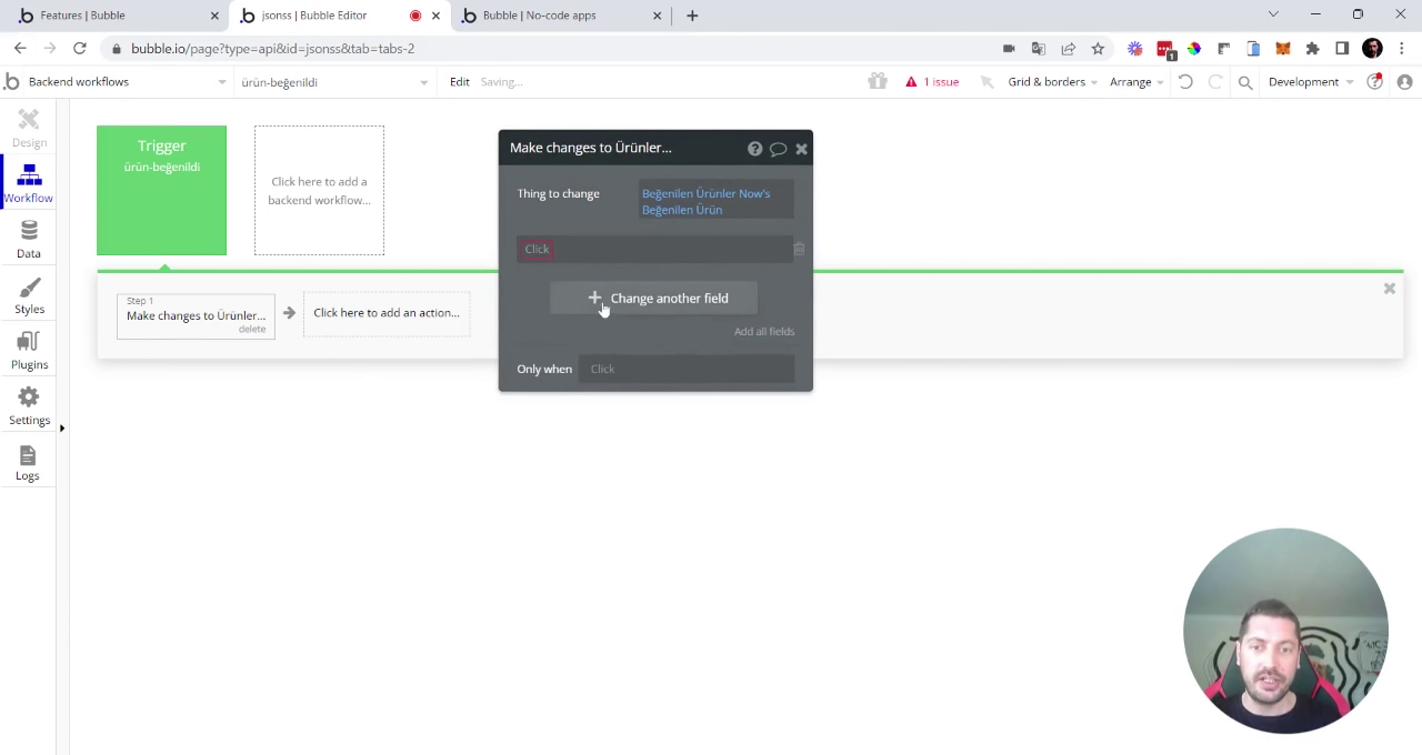
click(533, 252)
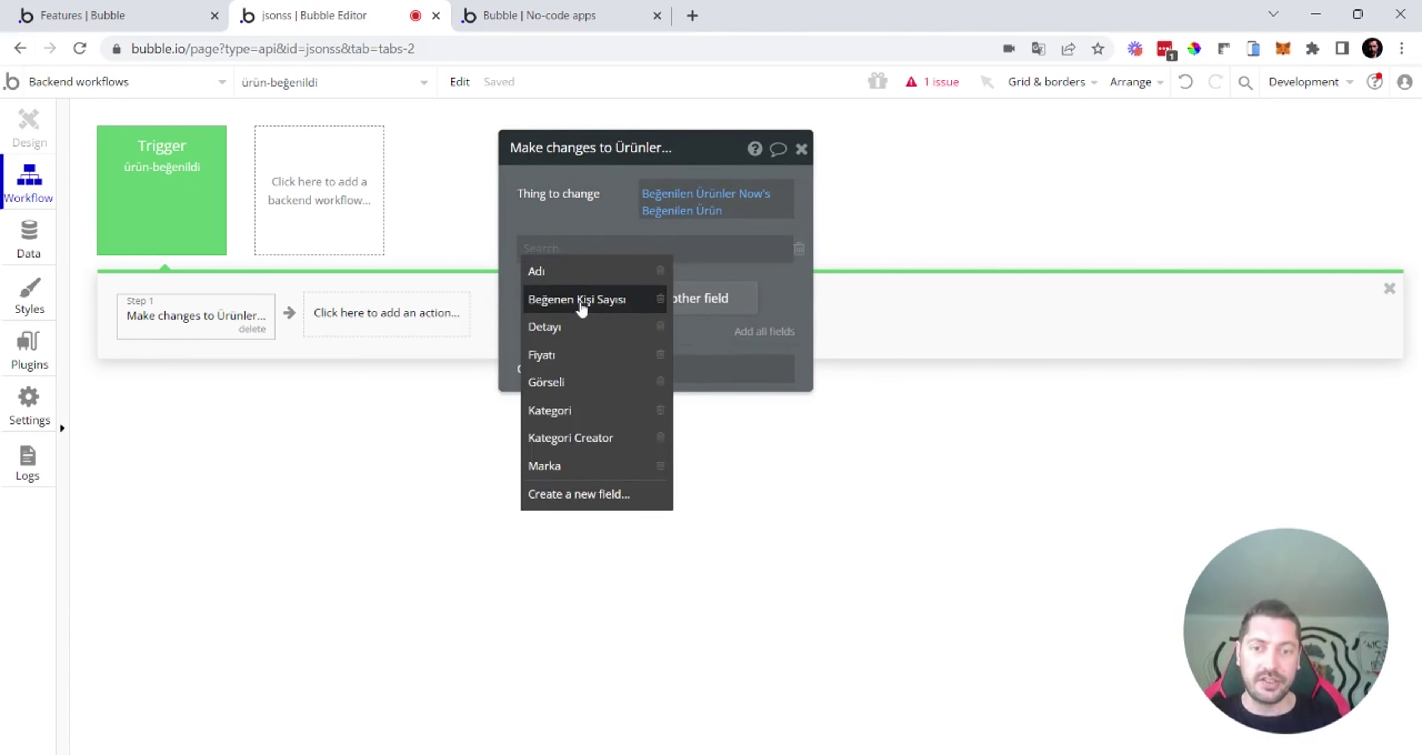
click(582, 309)
click(649, 253)
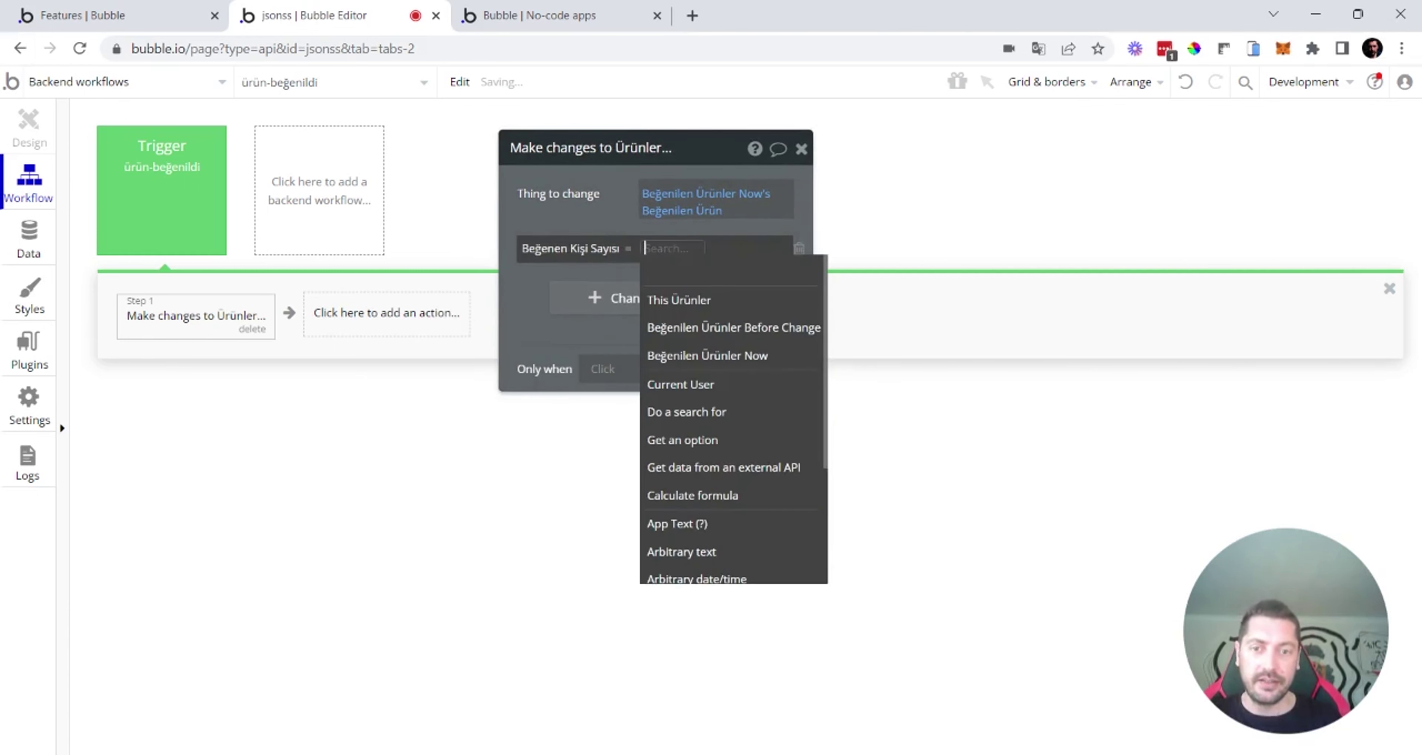
click(715, 311)
click(772, 315)
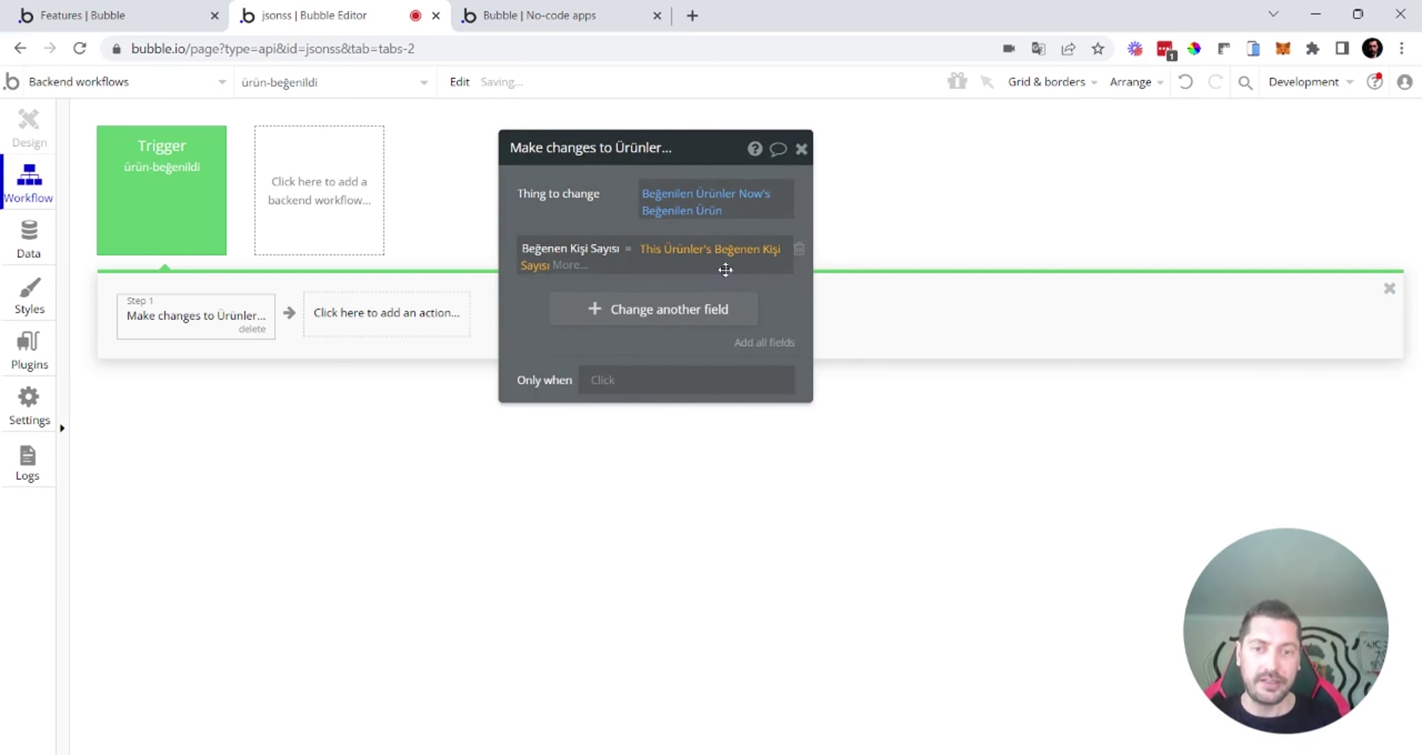
click(570, 265)
text(+)
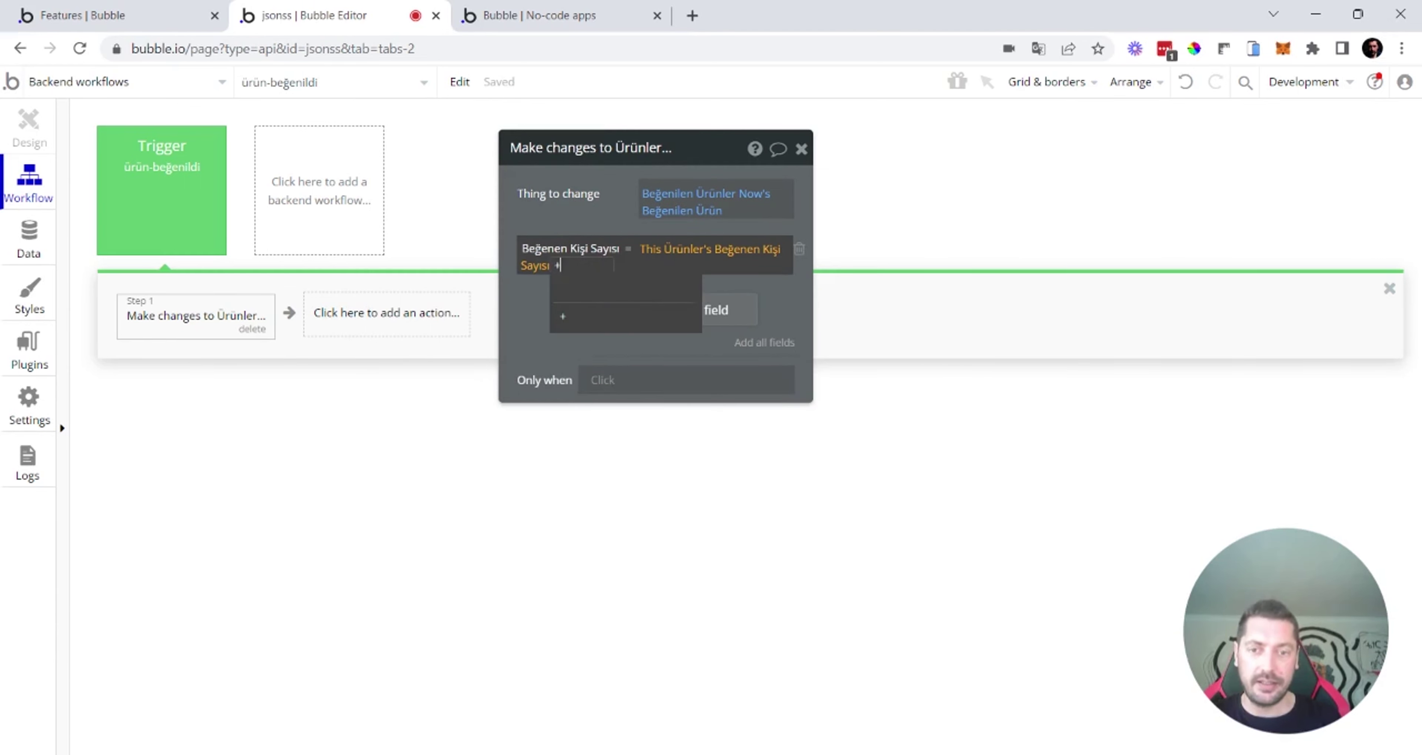
click(576, 317)
text(1)
click(538, 326)
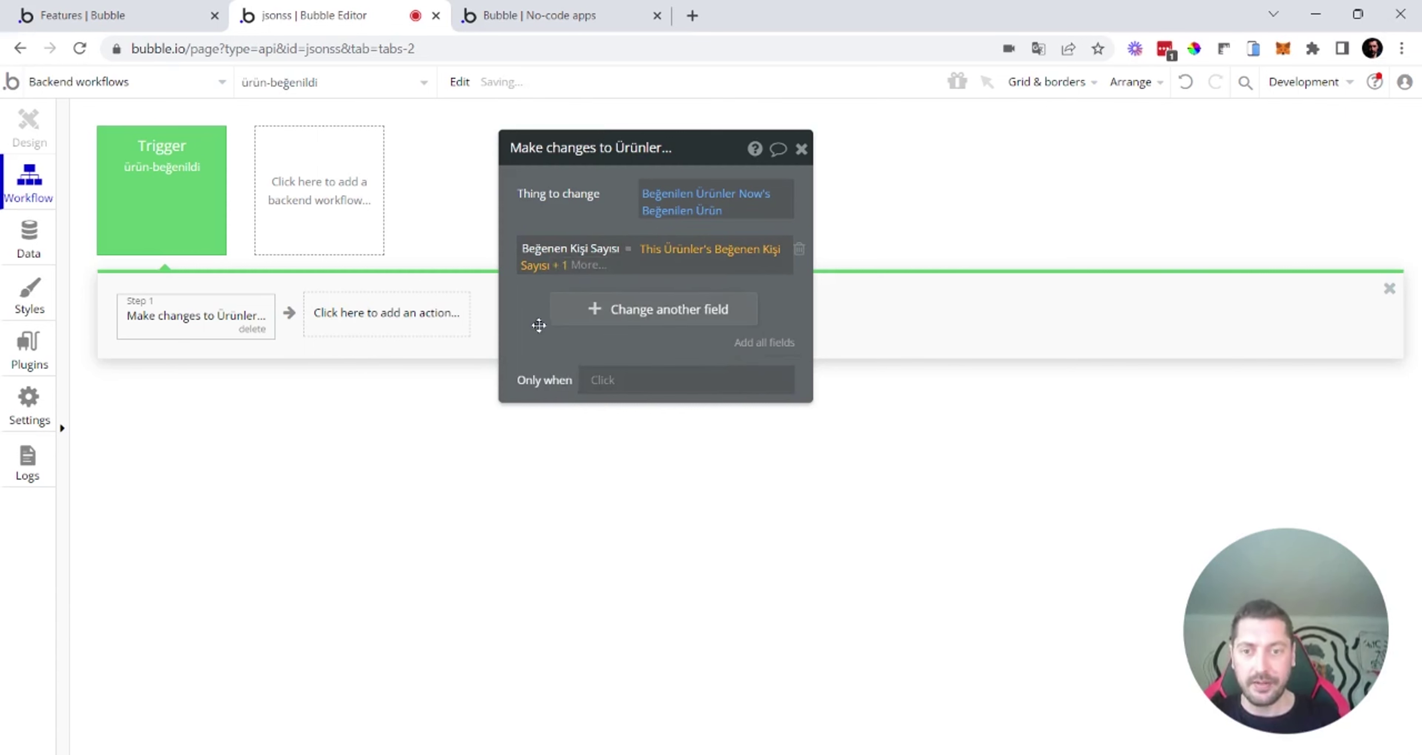
drag(535, 316, 637, 303)
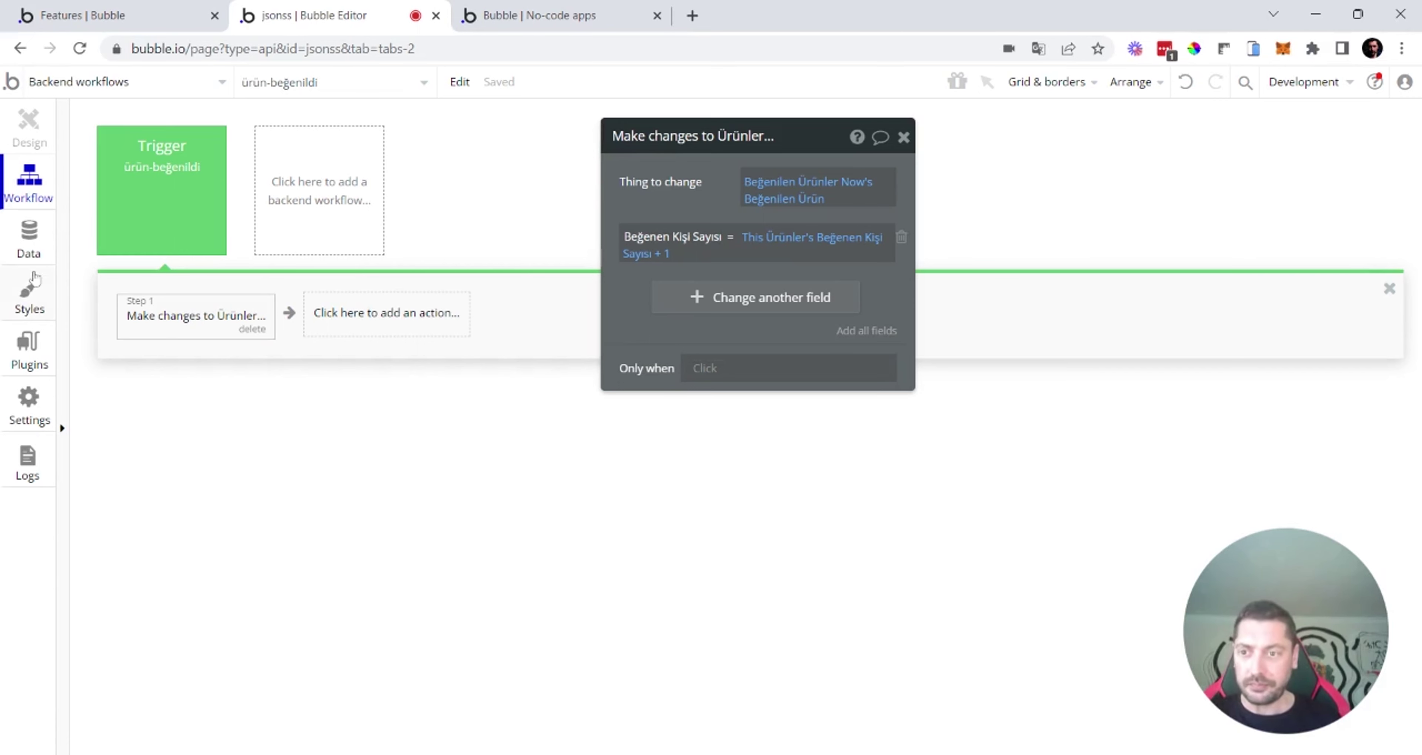
Step: Start a new database entry under All Beğenilen Ürünlers with 369 as its slug
click(28, 243)
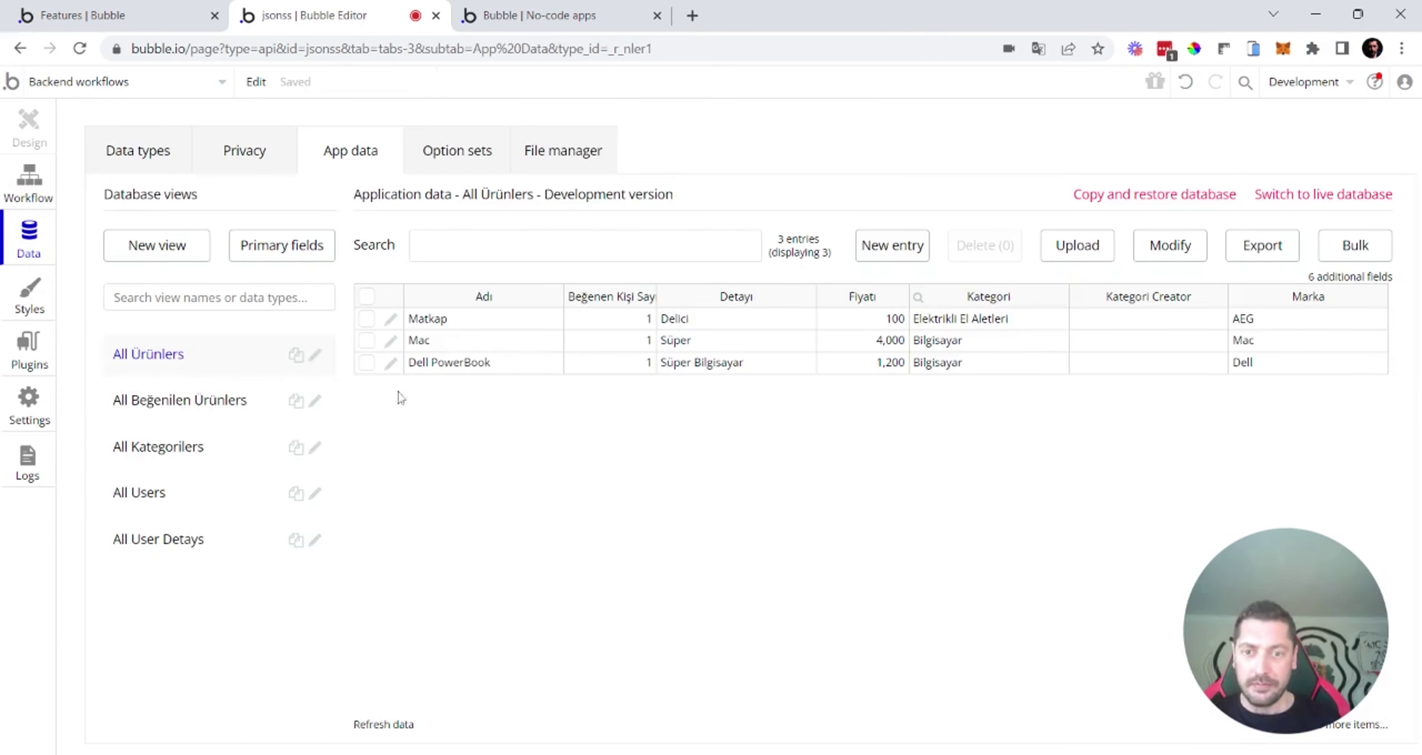
click(177, 409)
click(892, 245)
click(634, 207)
text(369)
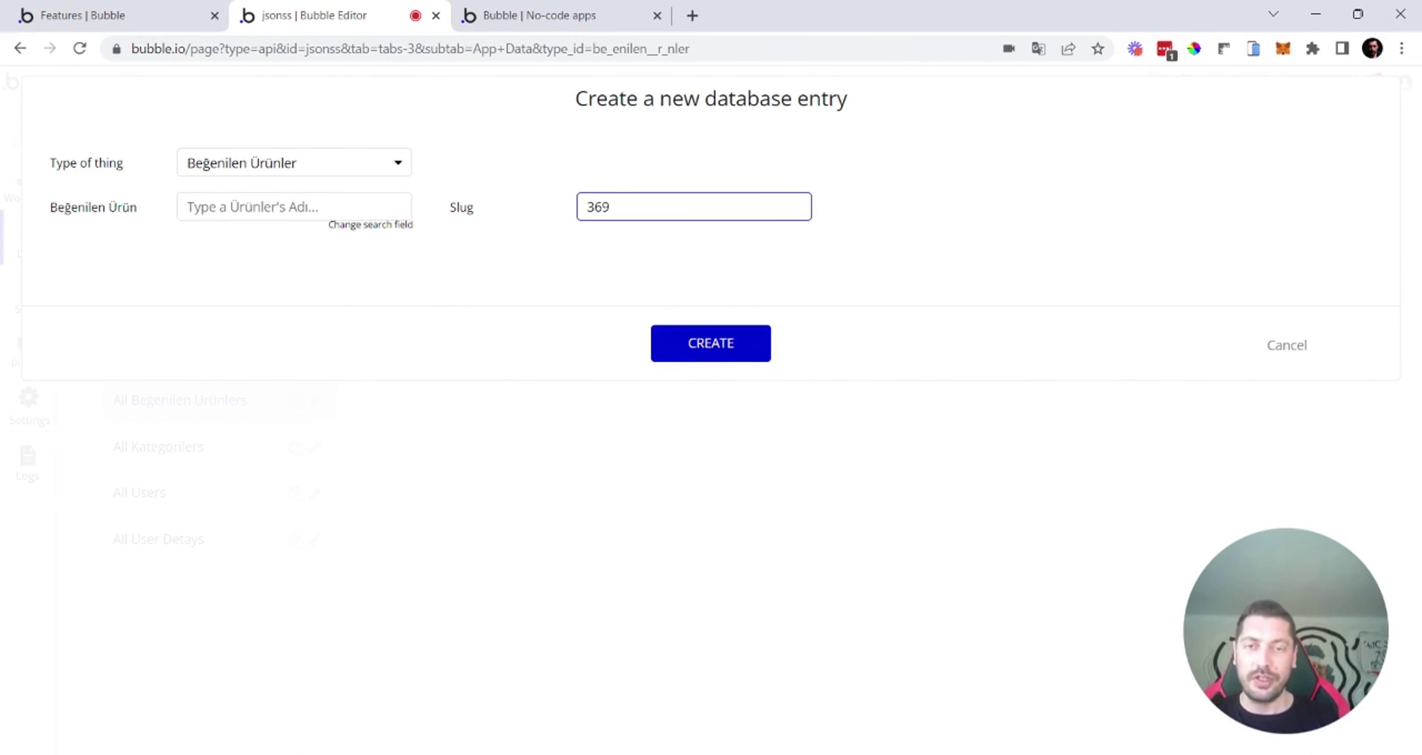
click(187, 207)
Step: Set the primary display field of Beğenilen Ürünler to Beğenilen Ürün and save the display fields
click(390, 236)
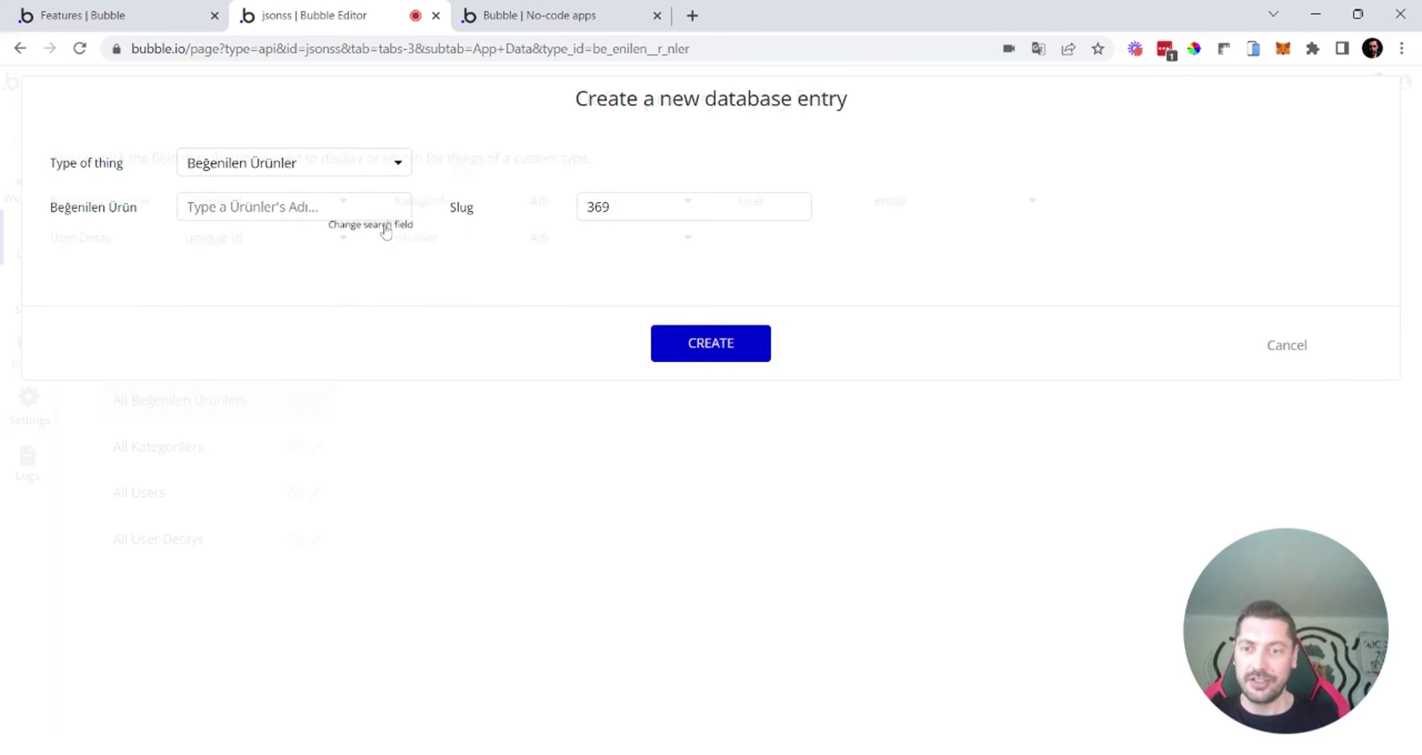
click(248, 205)
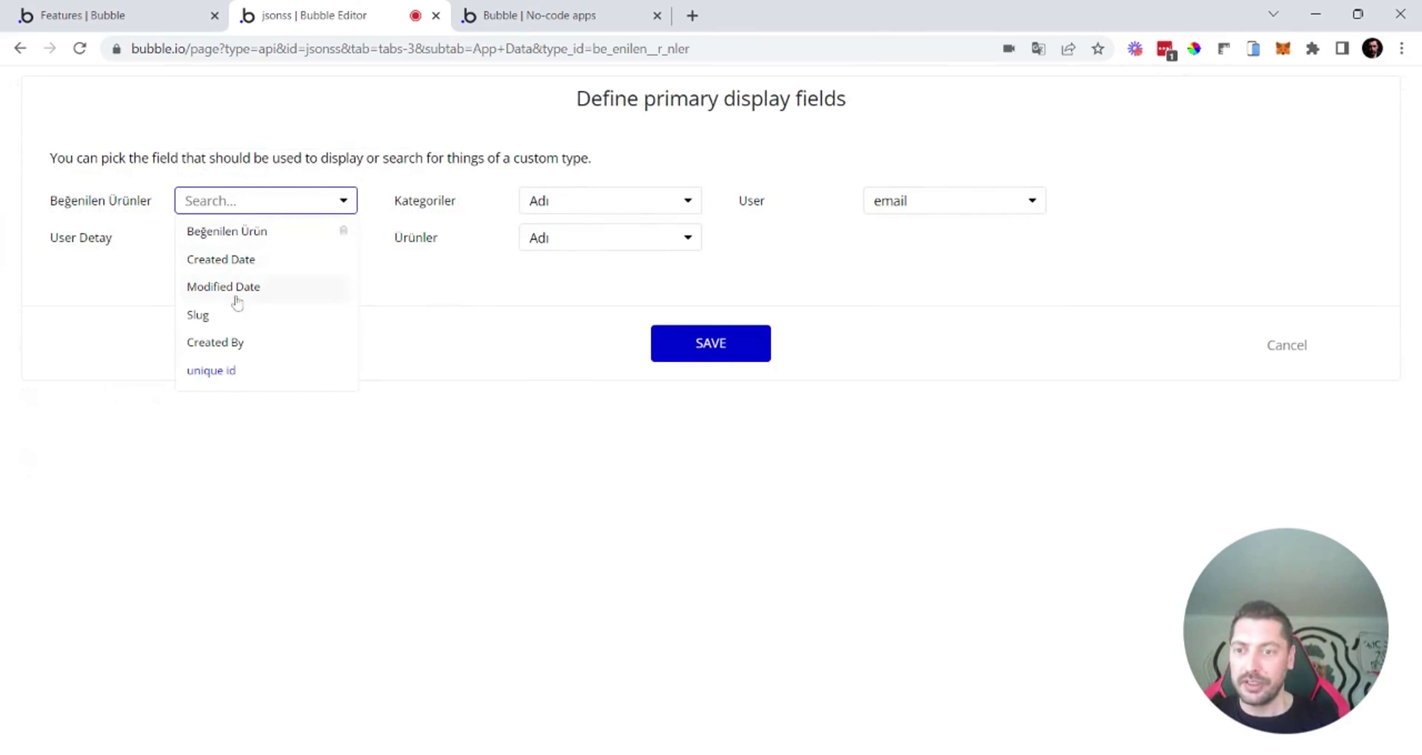
click(255, 237)
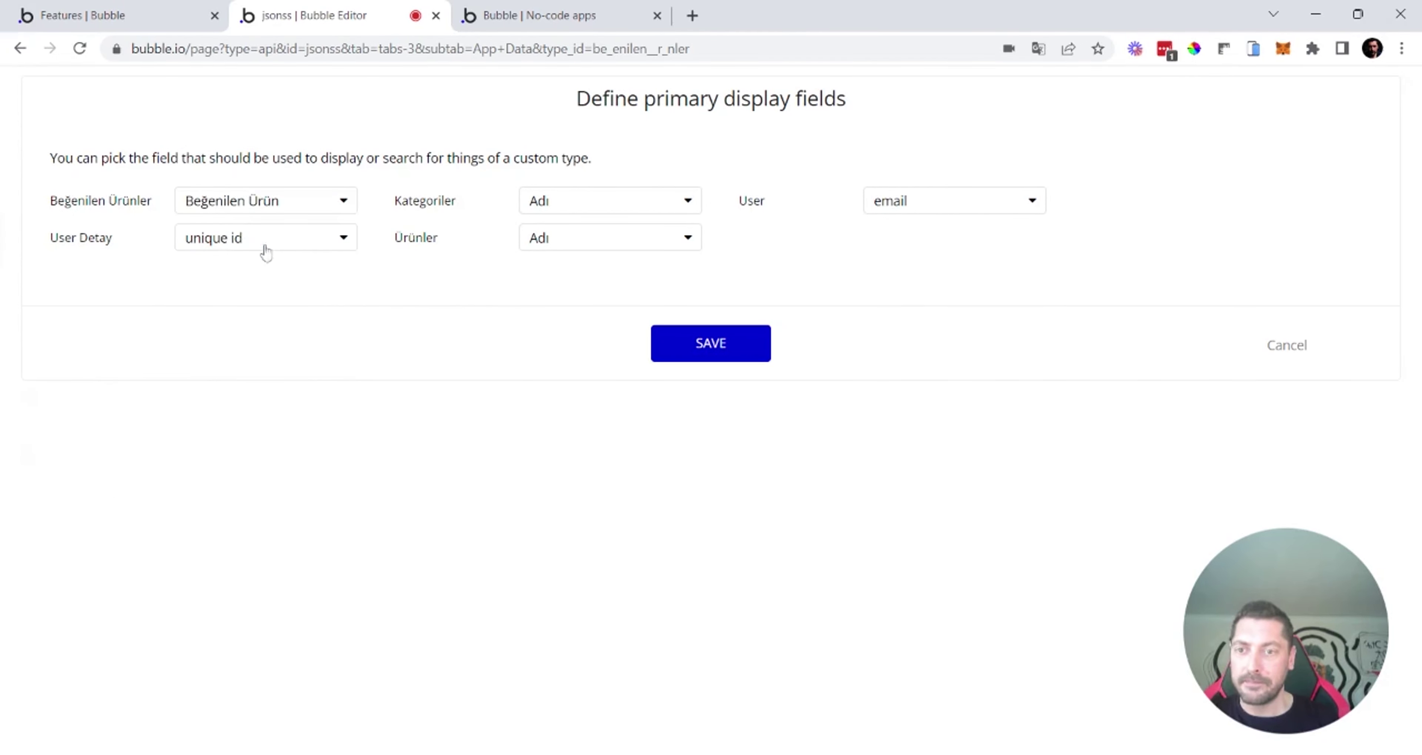
click(670, 330)
Step: Create the Beğenilen Ürünler entry with Dell PowerBook as its Beğenilen Ürün
text(dell)
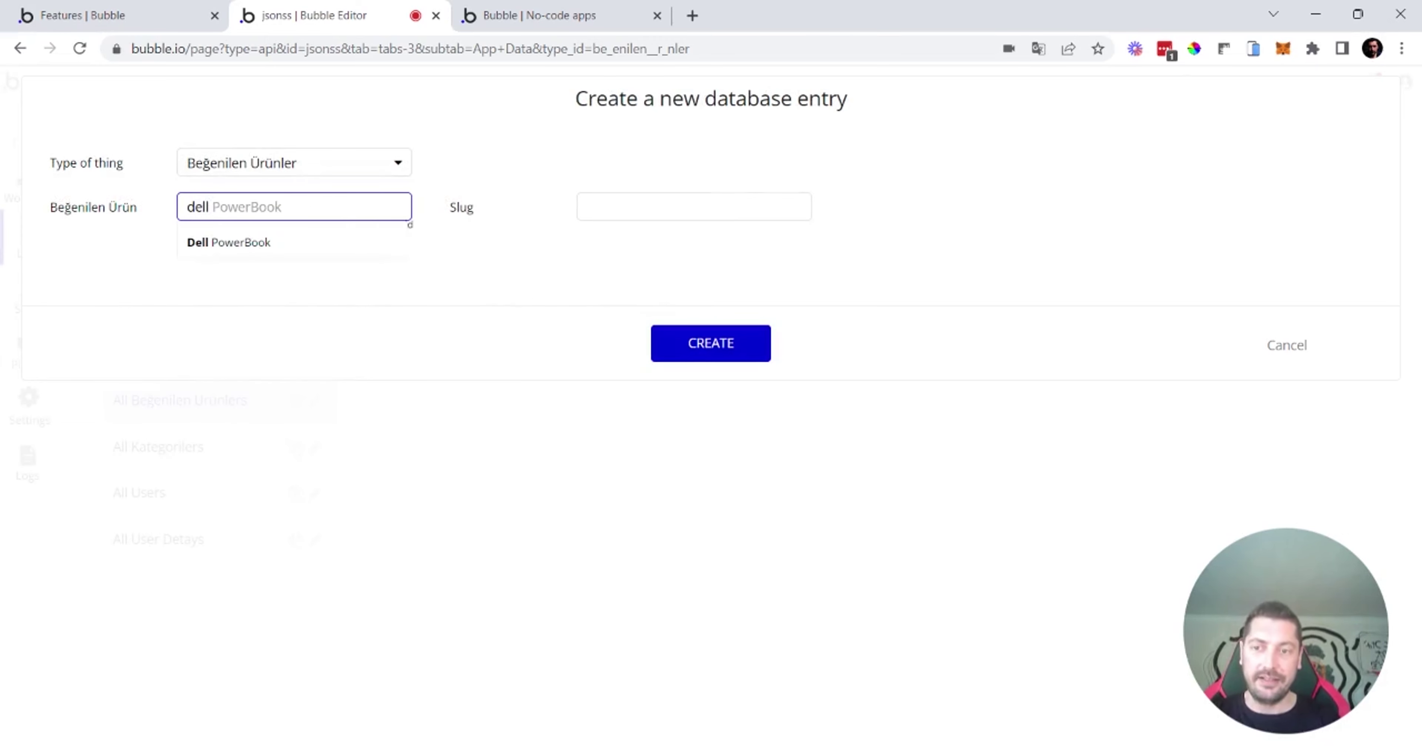
click(235, 241)
click(670, 348)
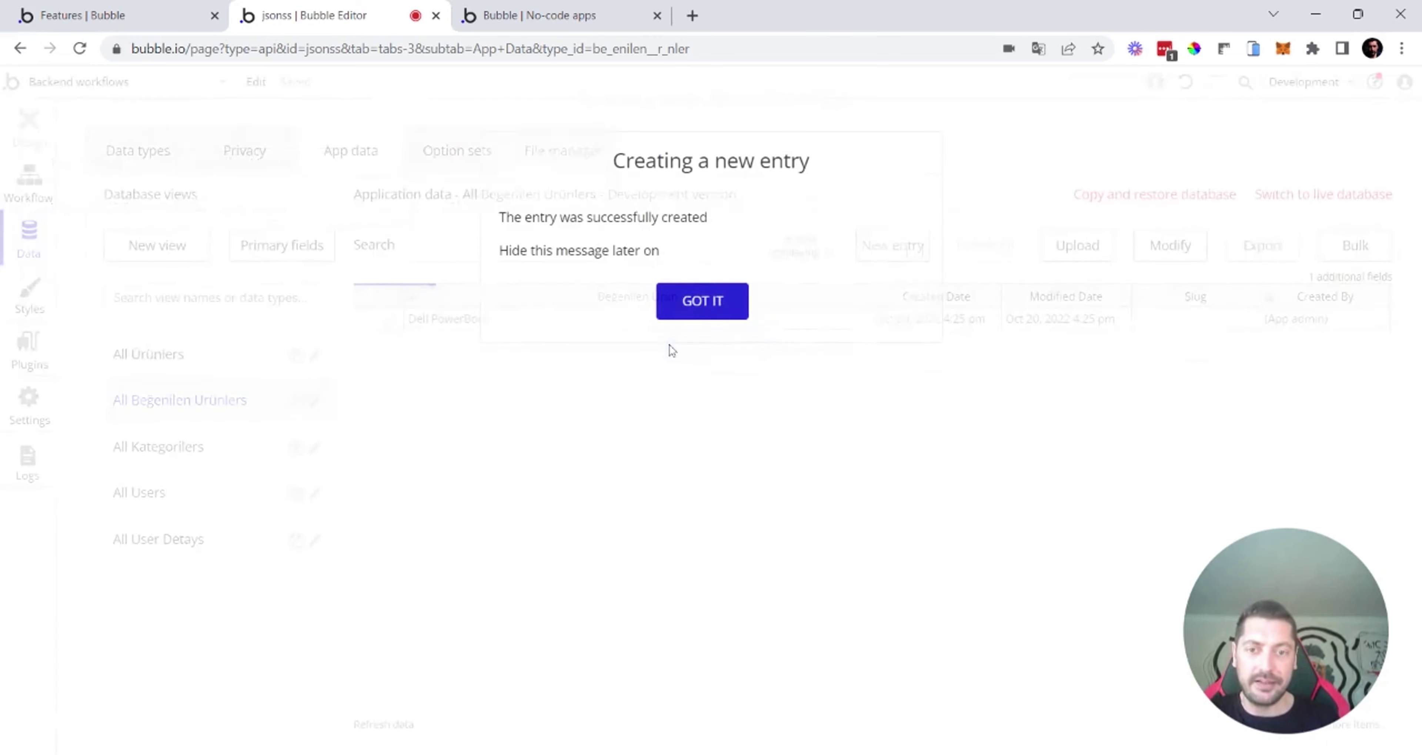
click(701, 299)
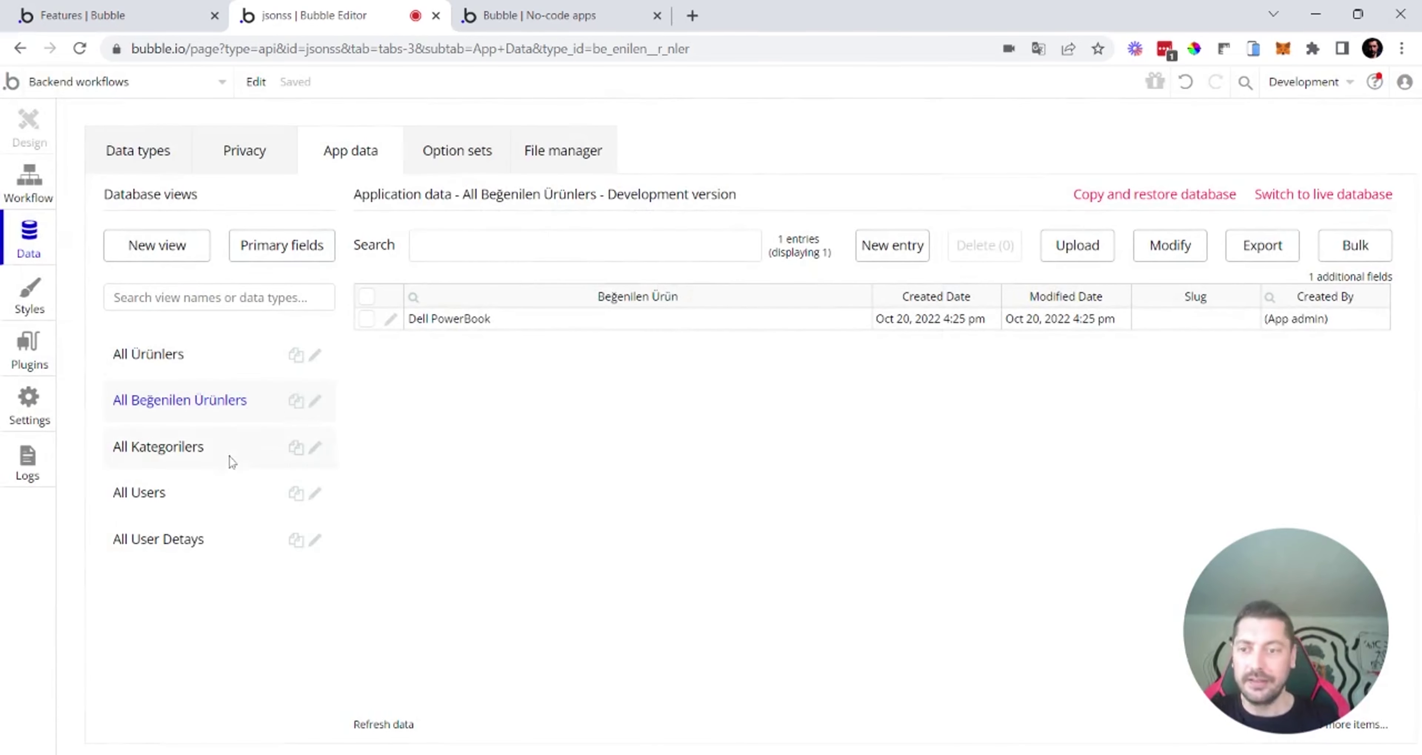
Step: Switch to the app's preview page, reload it and check the like count of Dell PowerBook
click(530, 15)
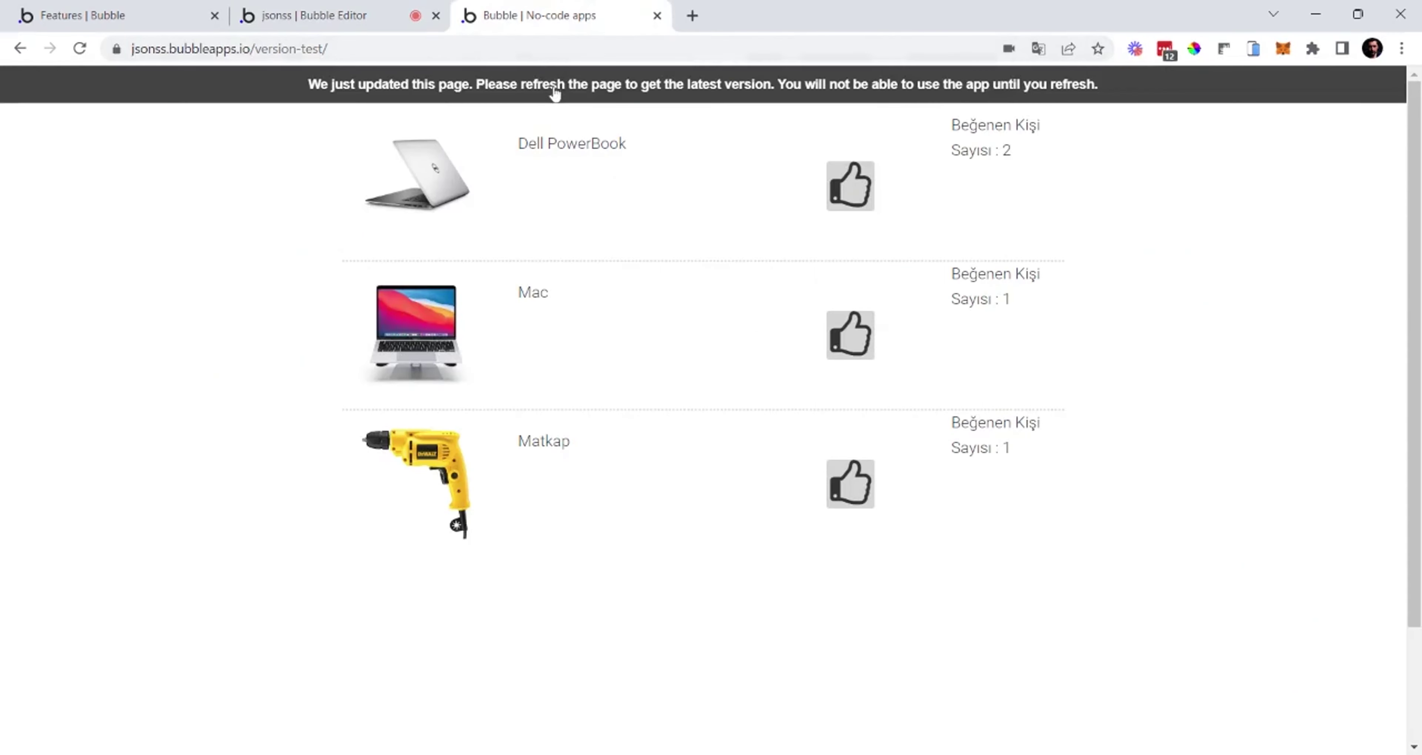
key(F5)
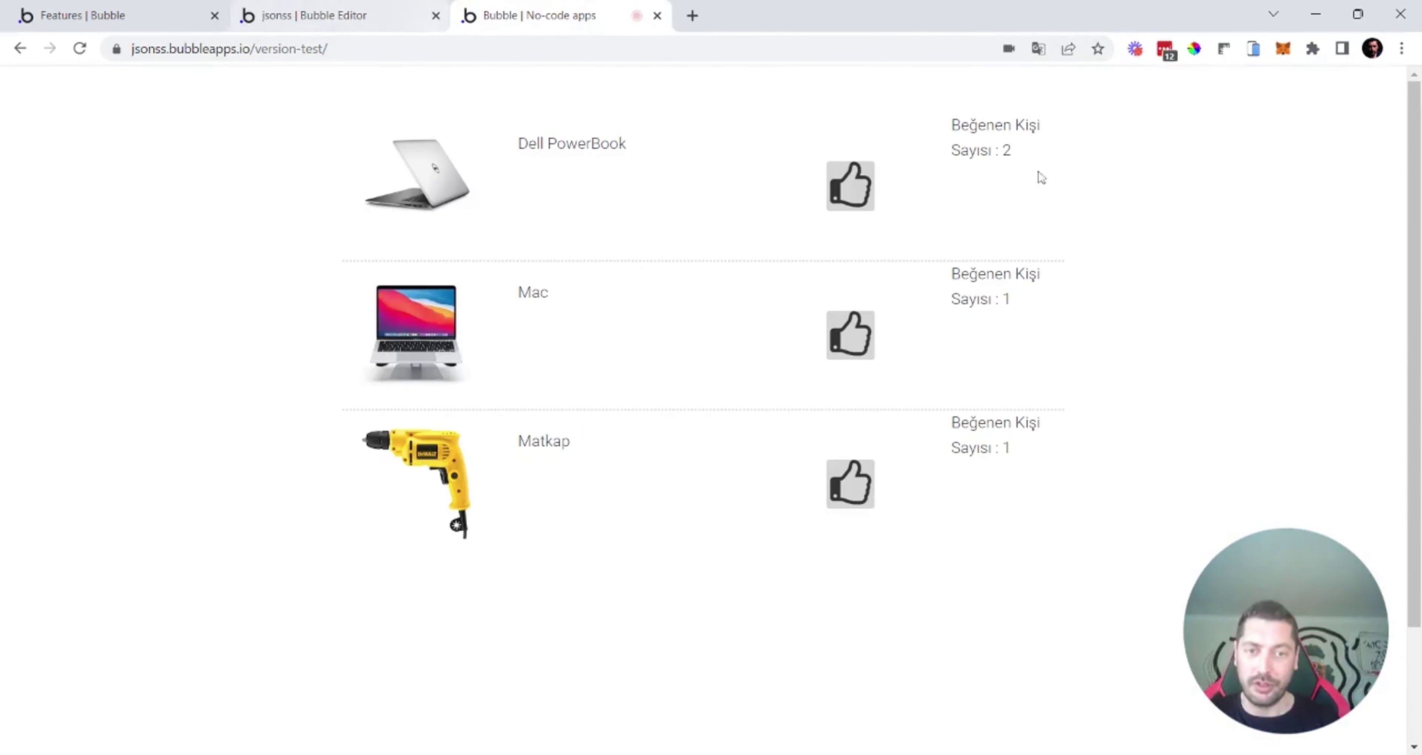
click(402, 11)
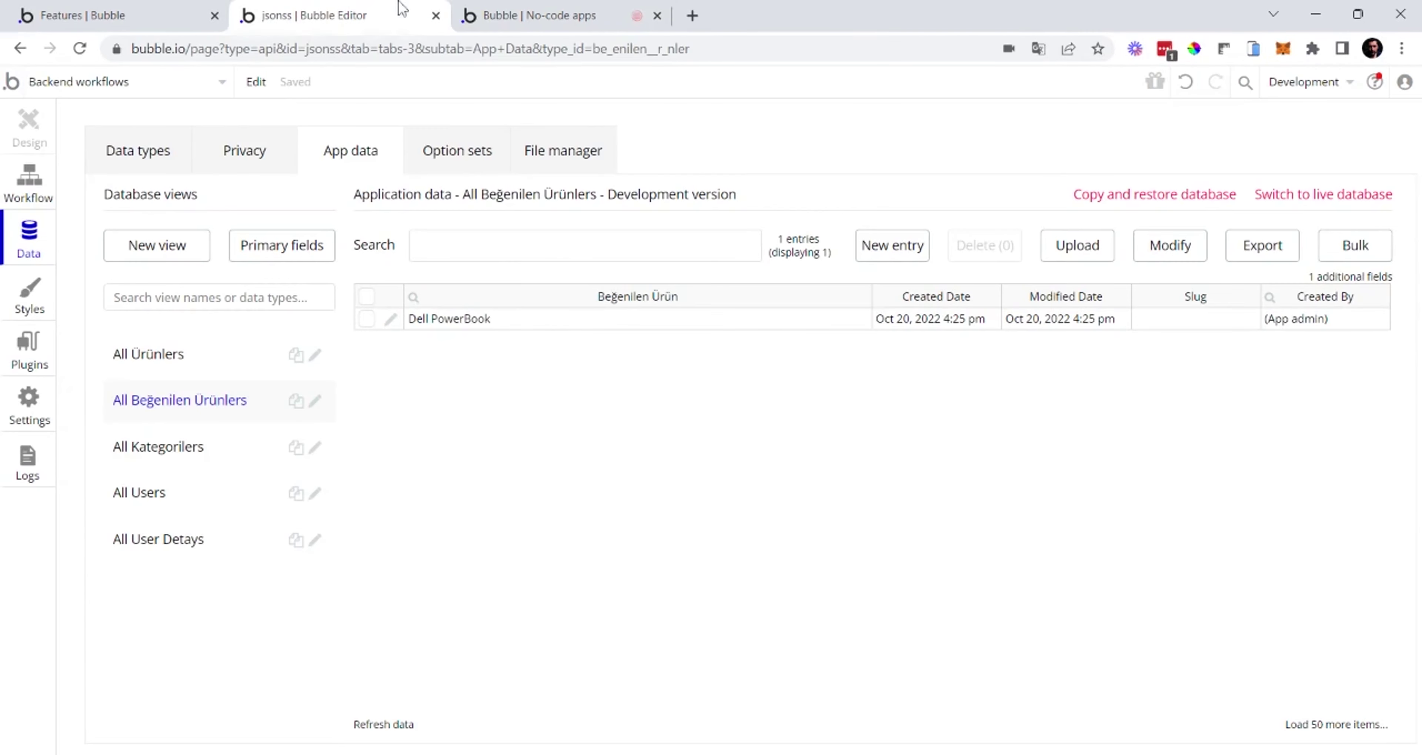
Step: Create another Beğenilen Ürünler entry in the app data with Dell PowerBook as the Beğenilen Ürün
click(908, 251)
click(292, 206)
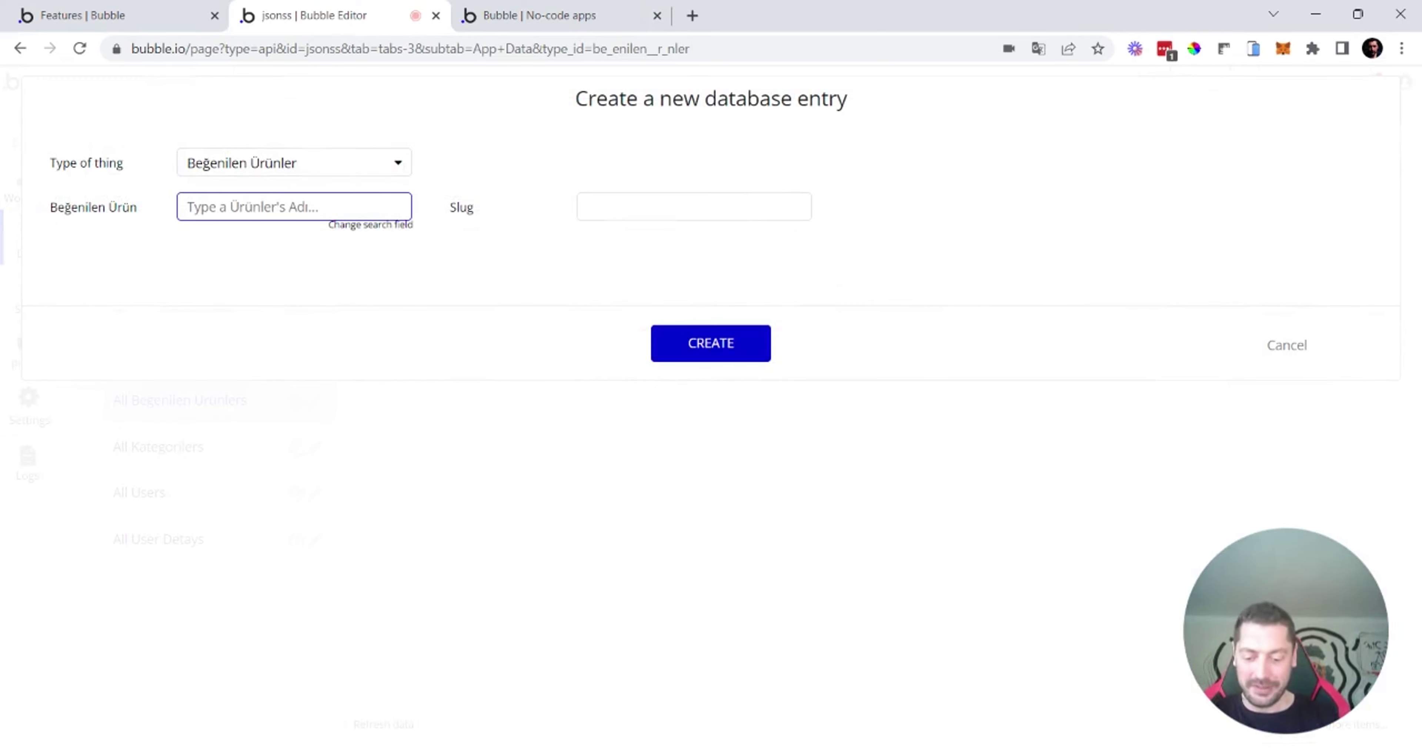
text(dell)
click(284, 244)
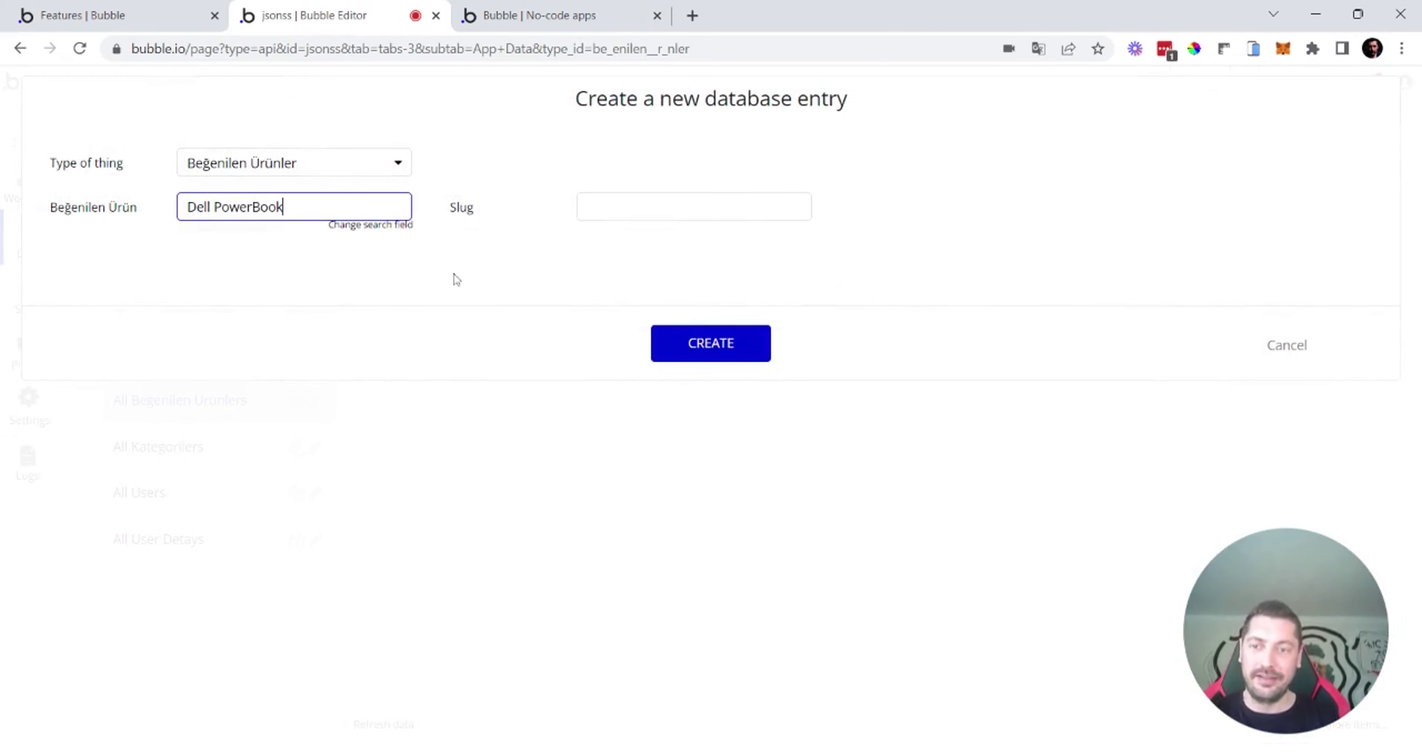
click(673, 339)
Step: Check Dell PowerBook's like count on the preview page again, then return to the list of liked products
click(581, 25)
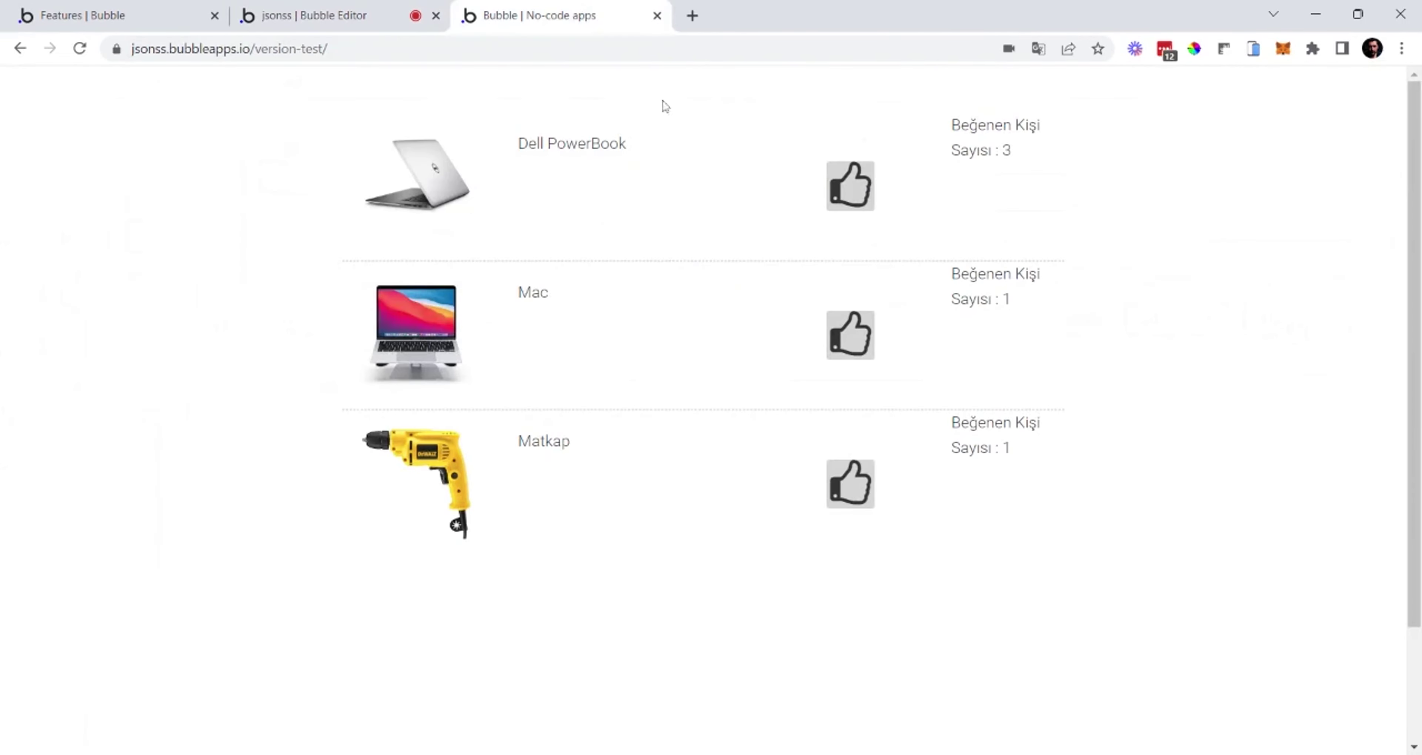
click(342, 15)
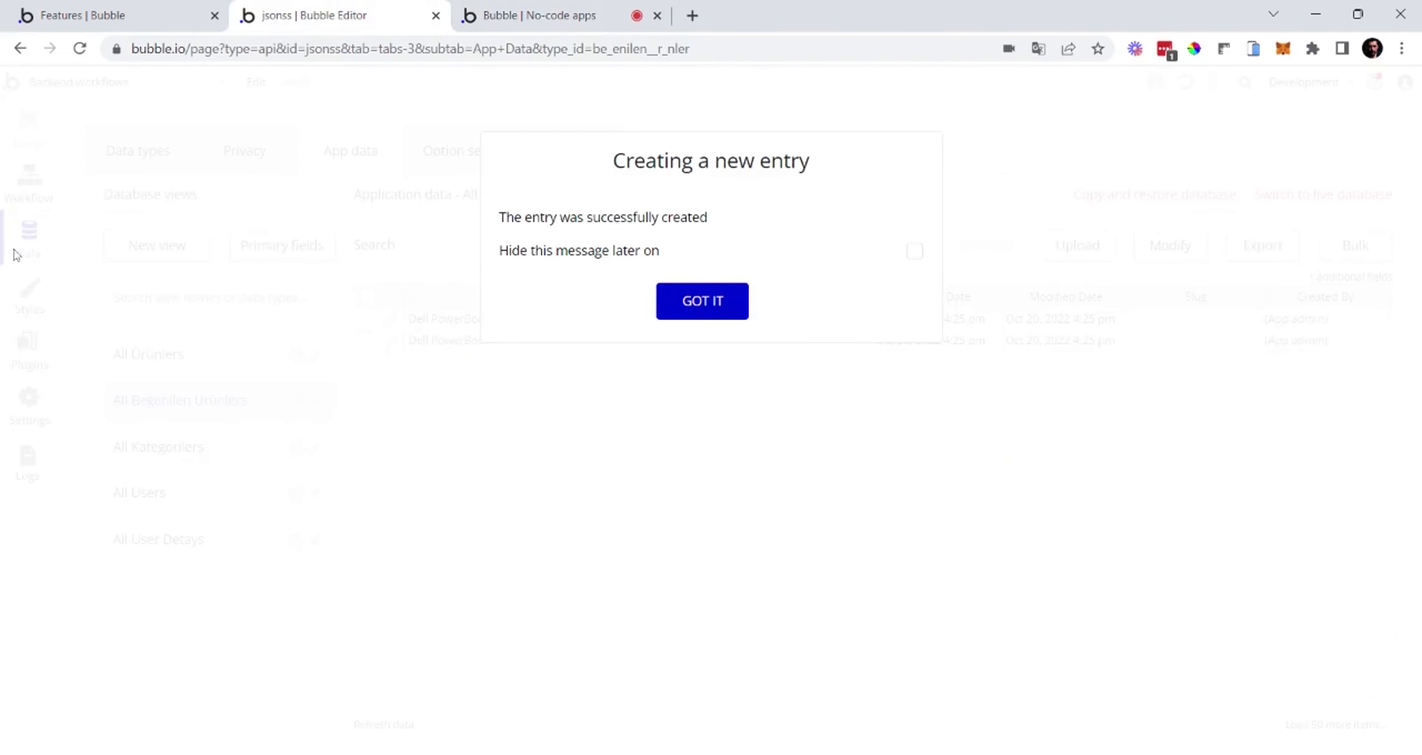
click(415, 271)
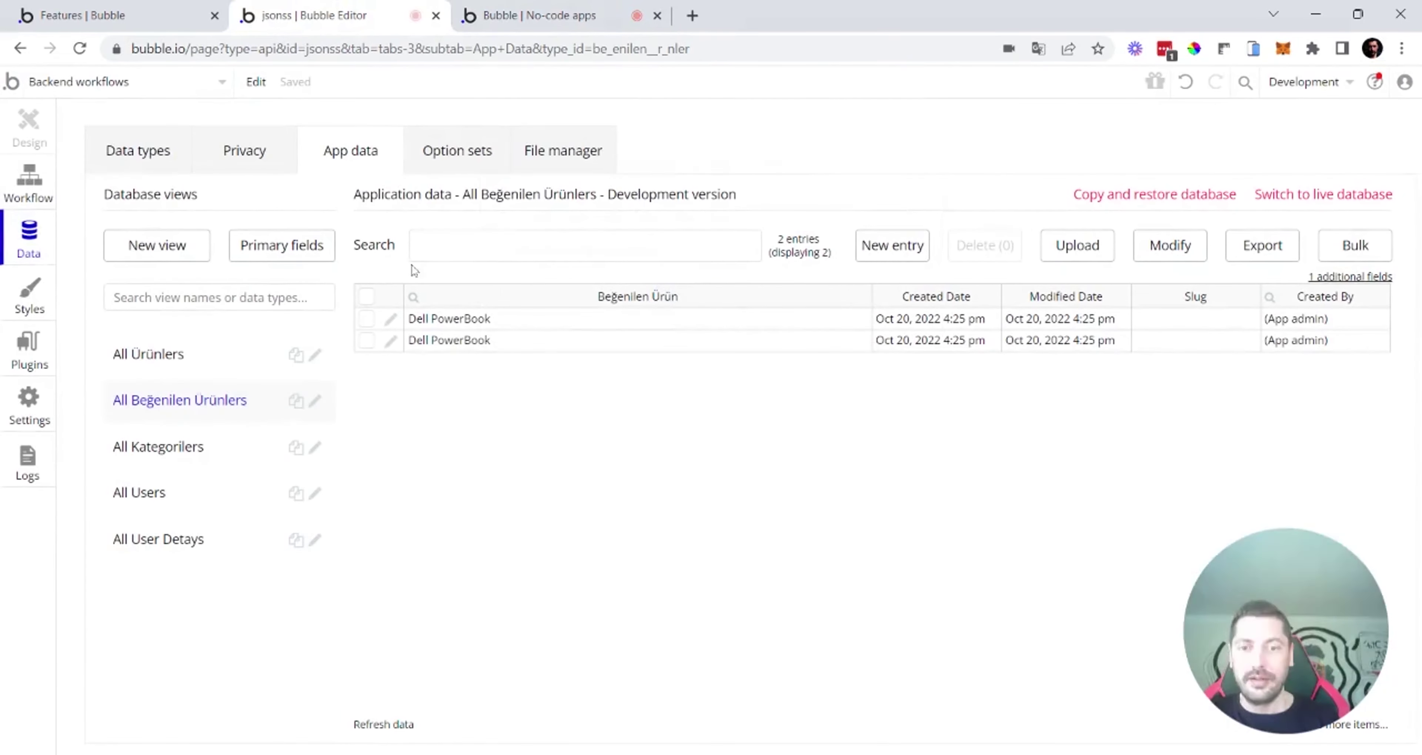
Step: Restrict the ürün-beğenildi trigger to run only when Beğenilen Ürünler Before Change is empty
click(29, 186)
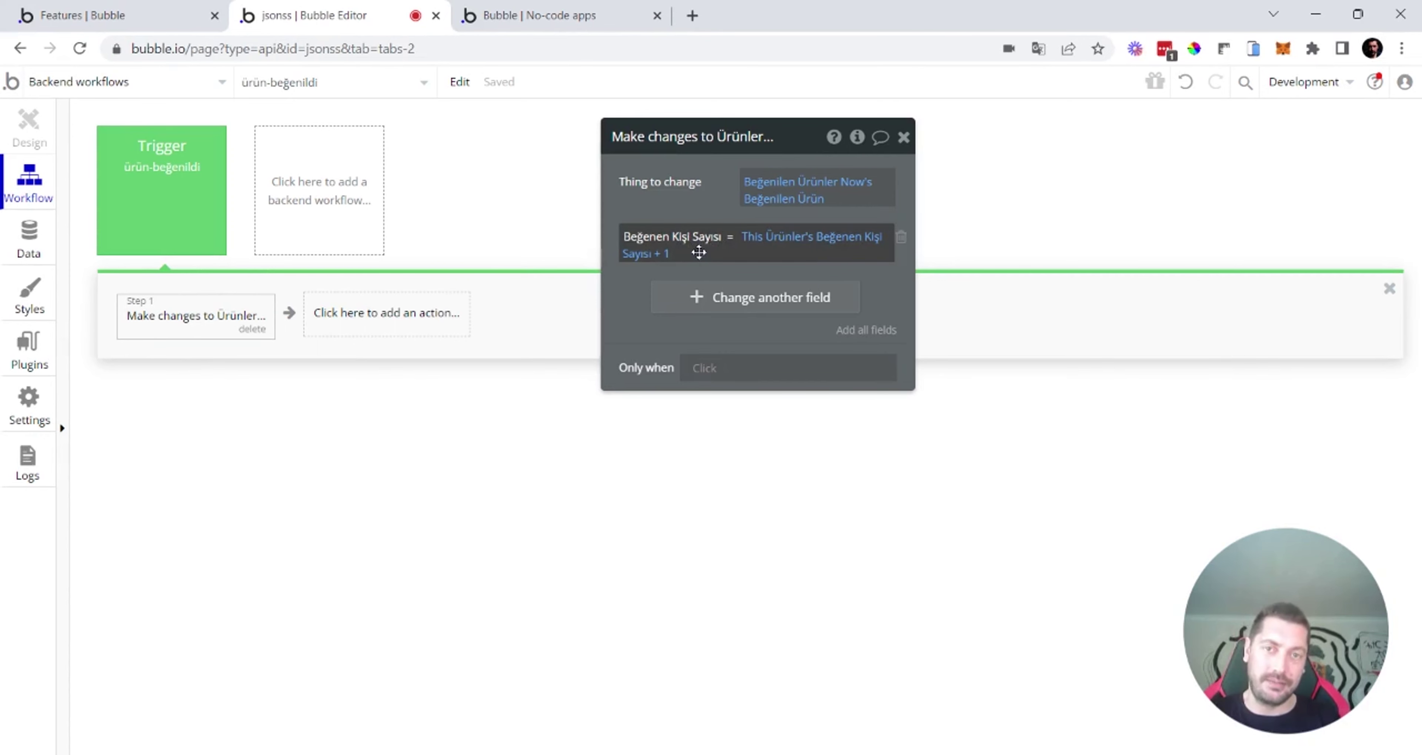
click(206, 211)
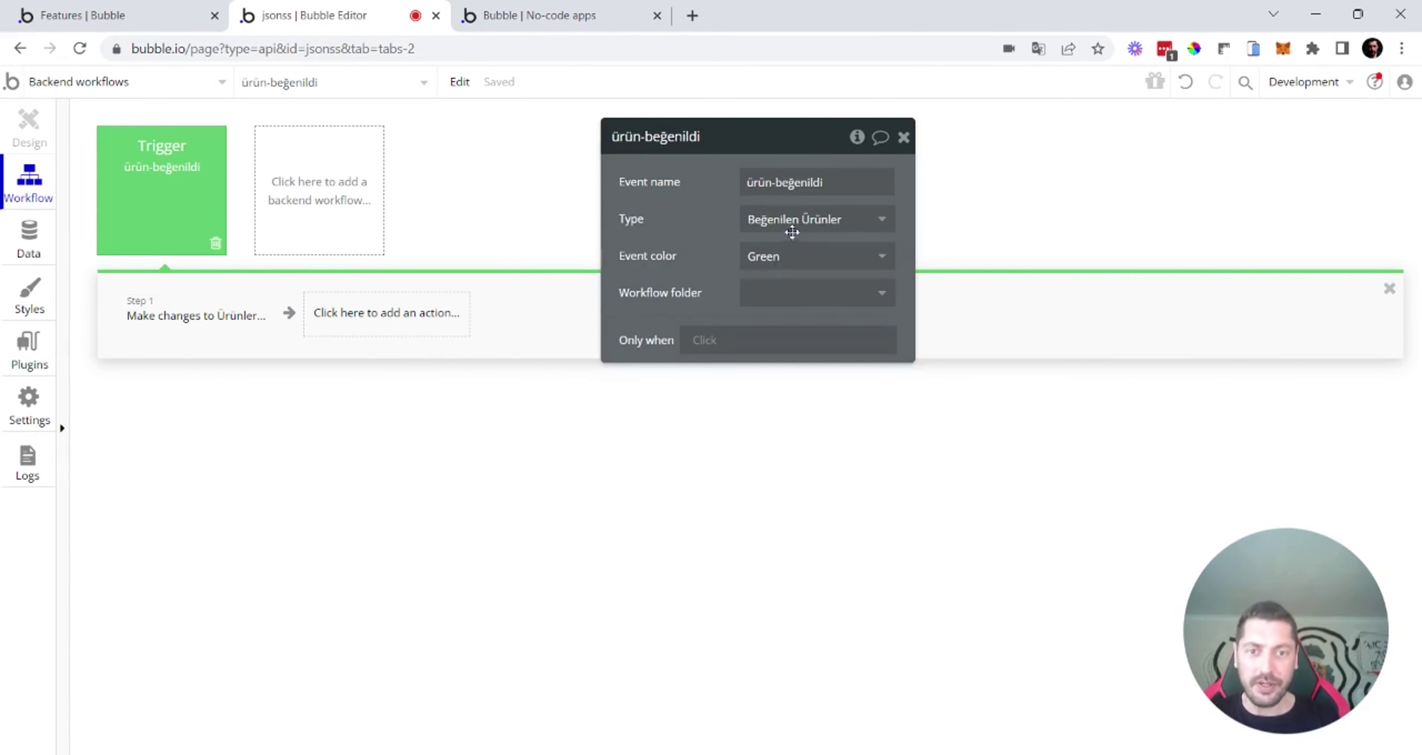
drag(695, 203, 543, 184)
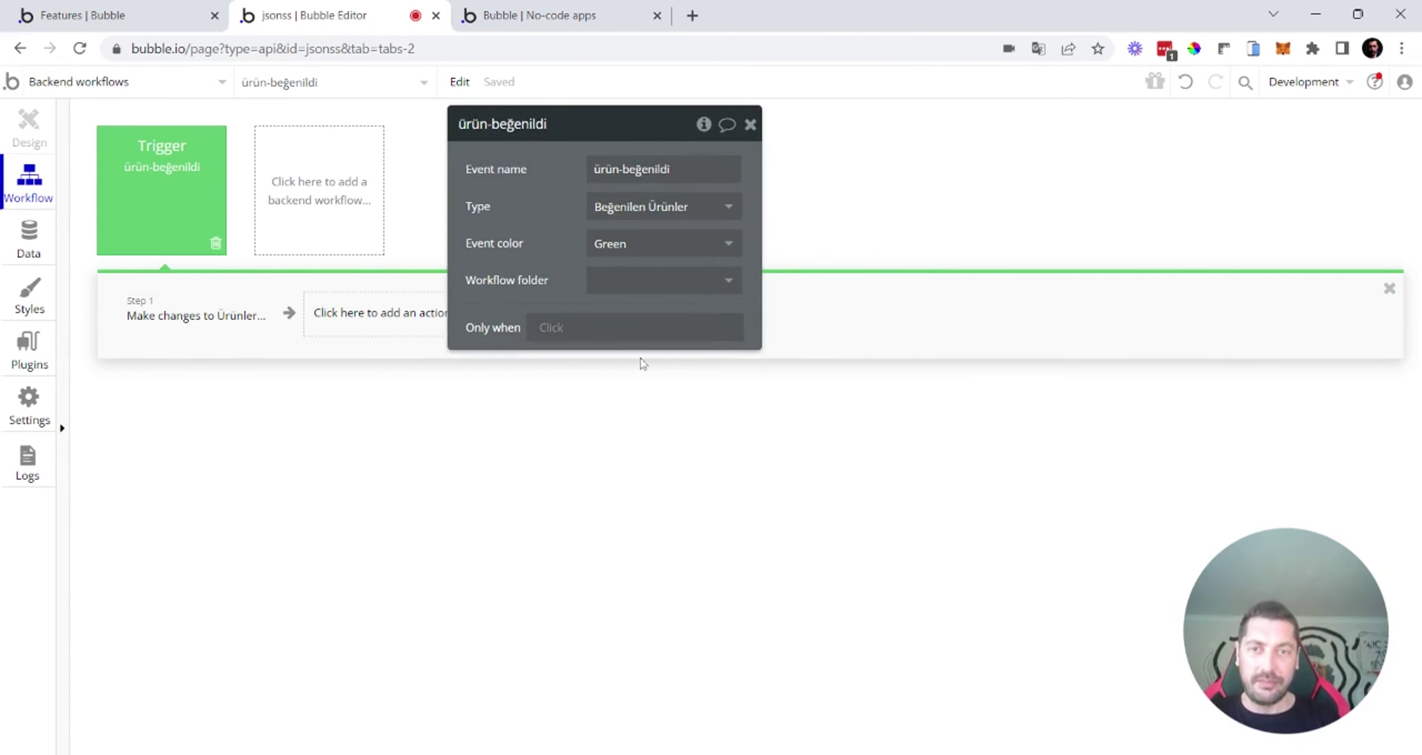
drag(514, 217, 571, 206)
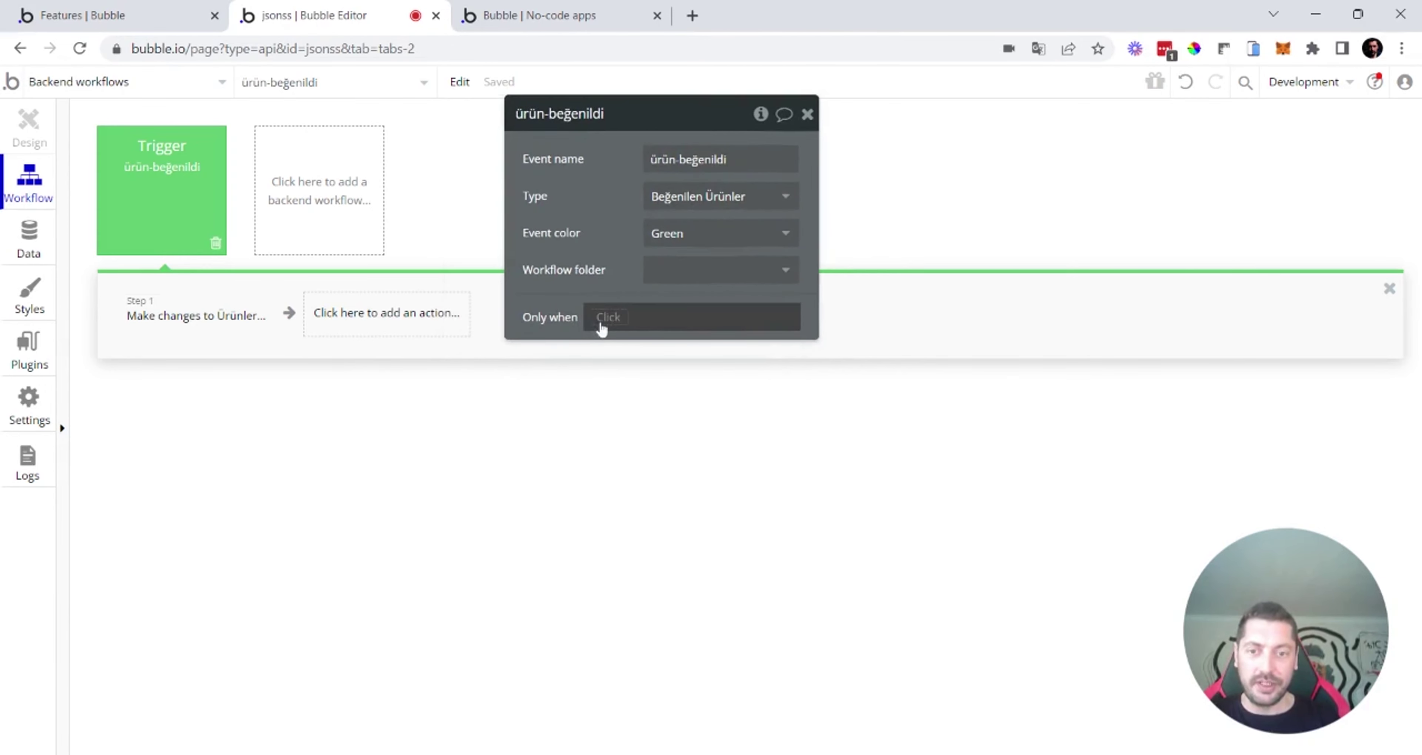
click(601, 326)
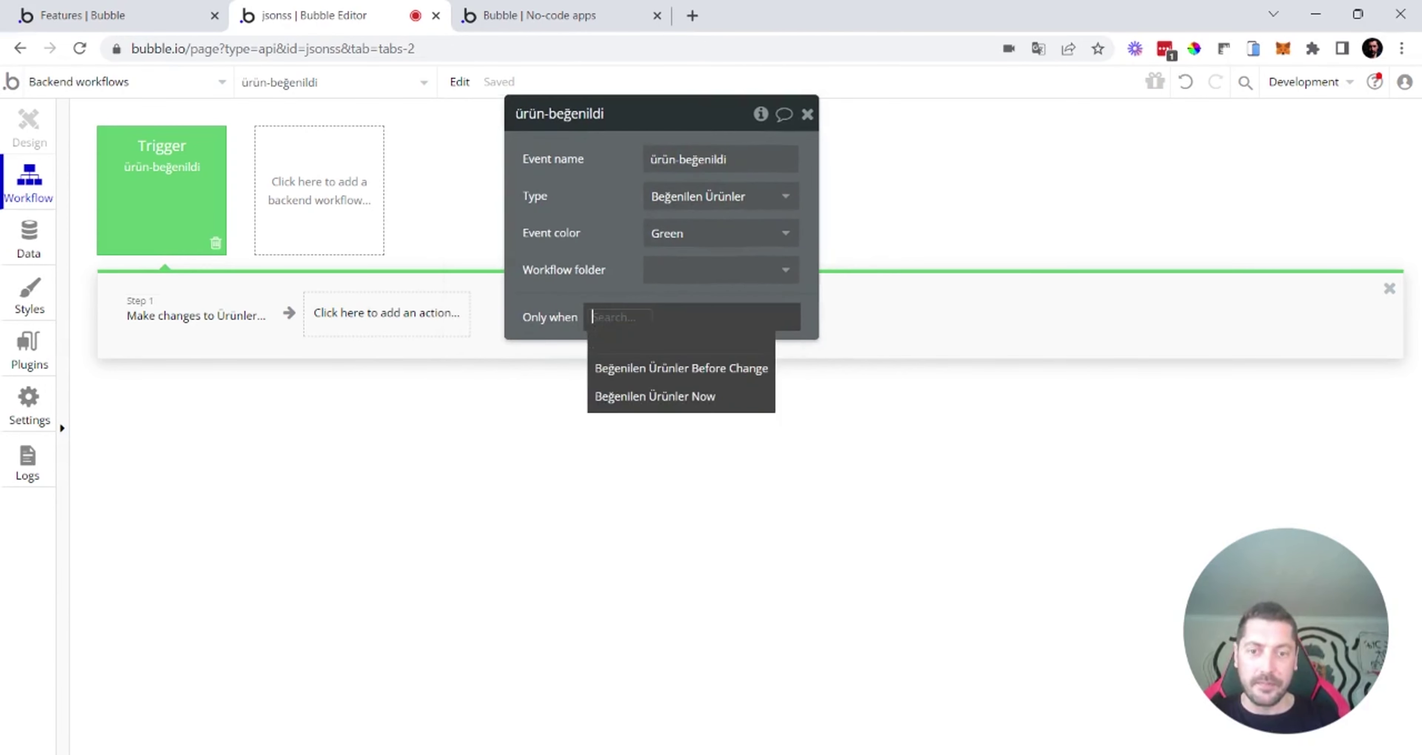
click(686, 374)
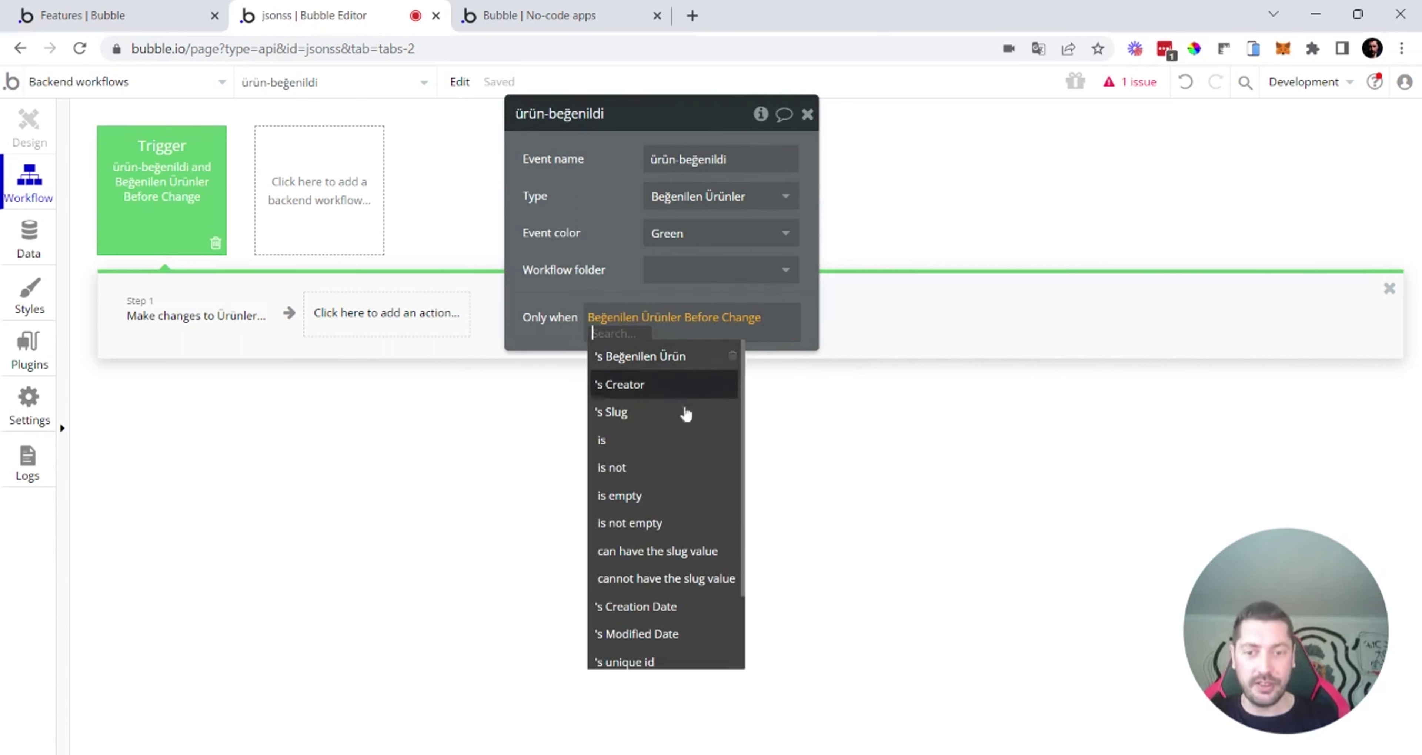
click(643, 497)
Step: Extend the trigger's Only when condition with "and Beğenilen Ürünler Now is not empty"
click(642, 342)
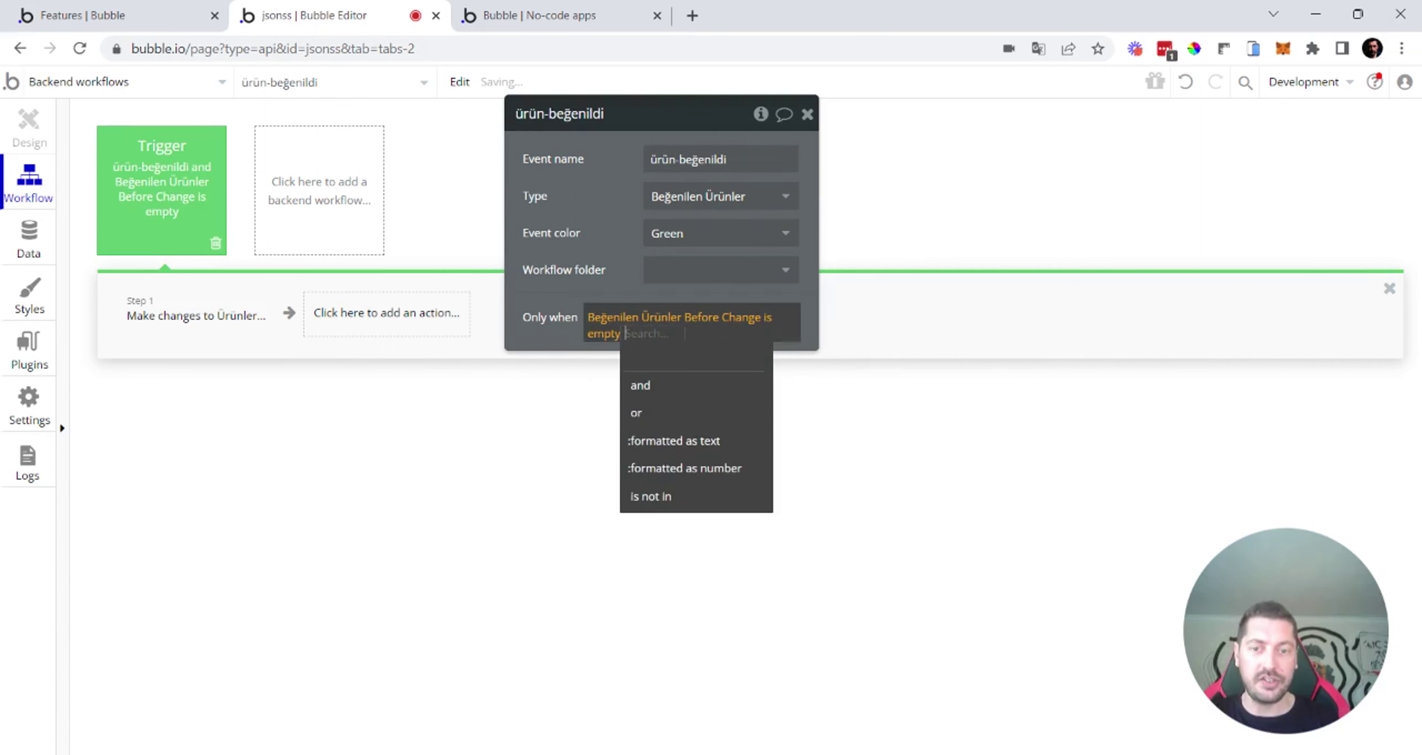
click(660, 389)
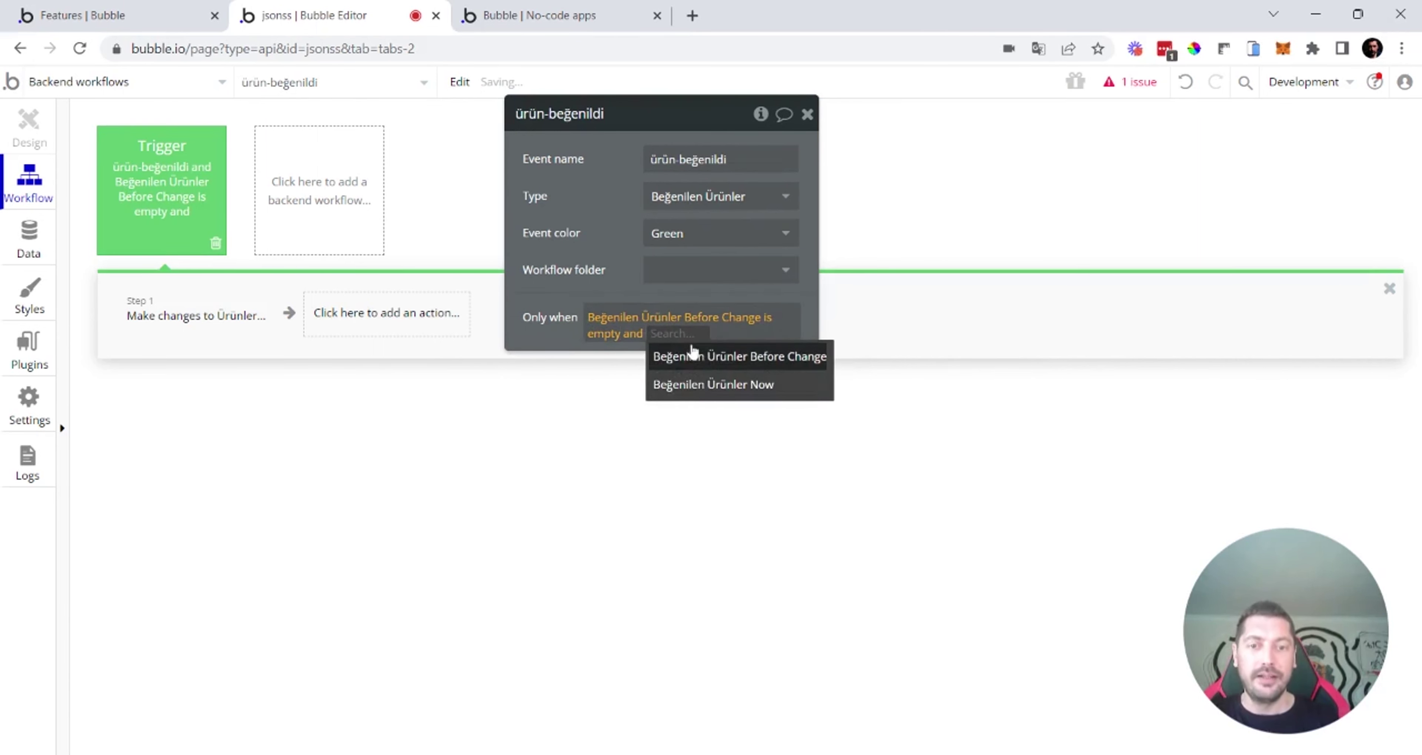
click(695, 387)
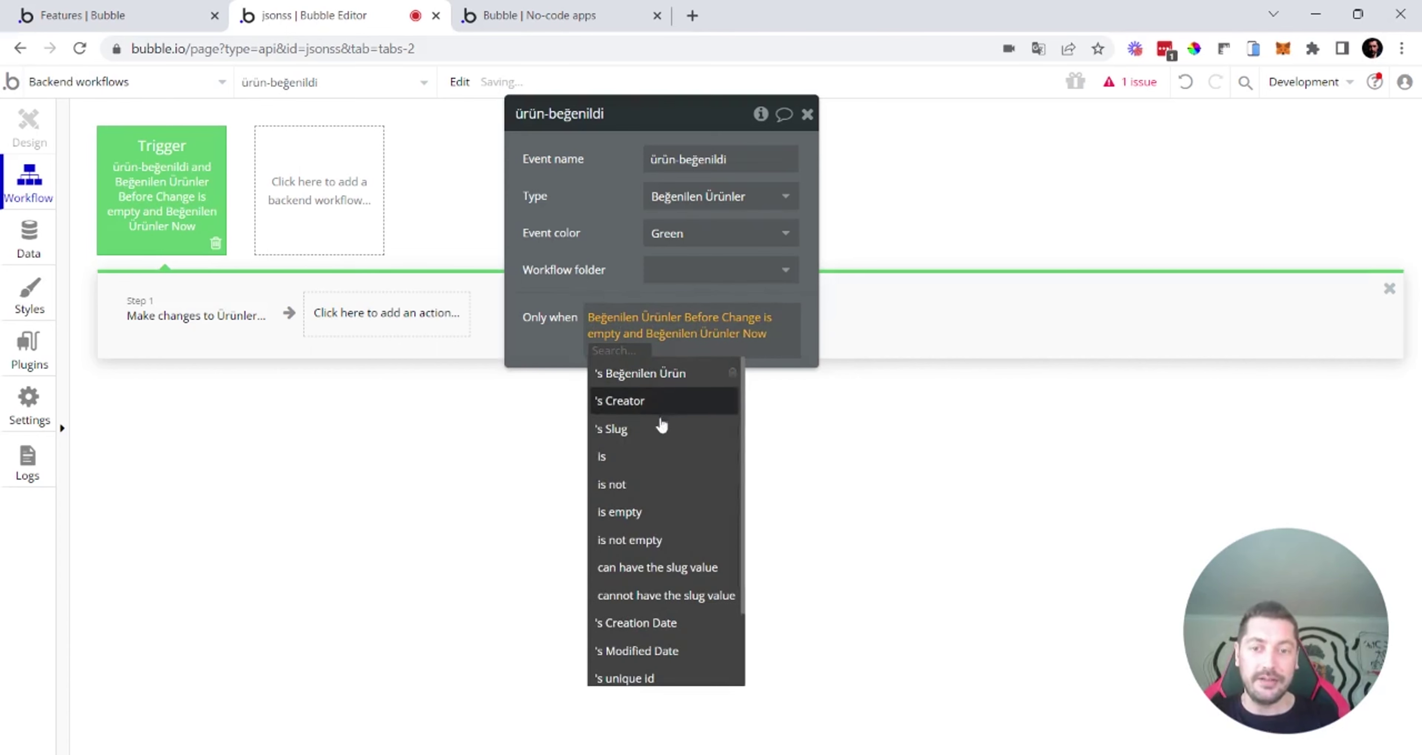
click(645, 540)
click(619, 245)
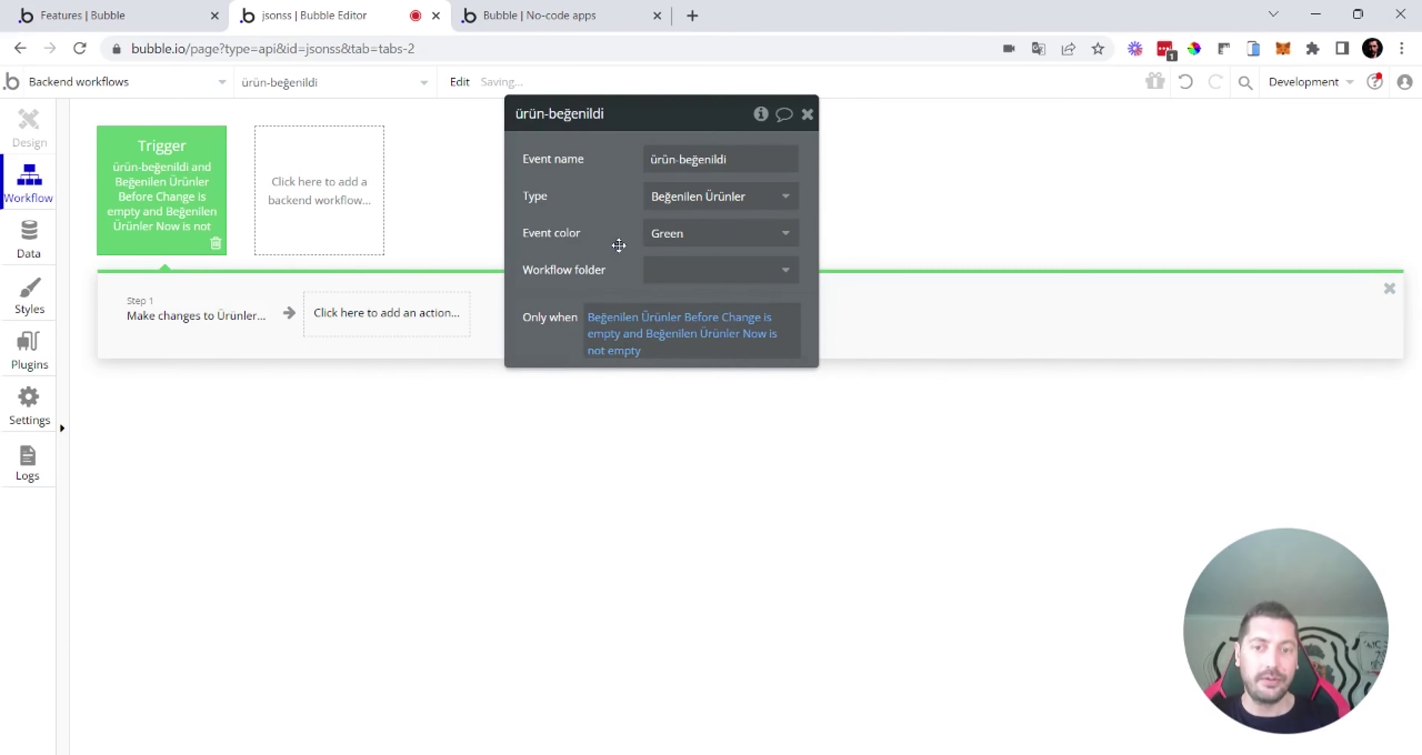
drag(614, 214, 650, 190)
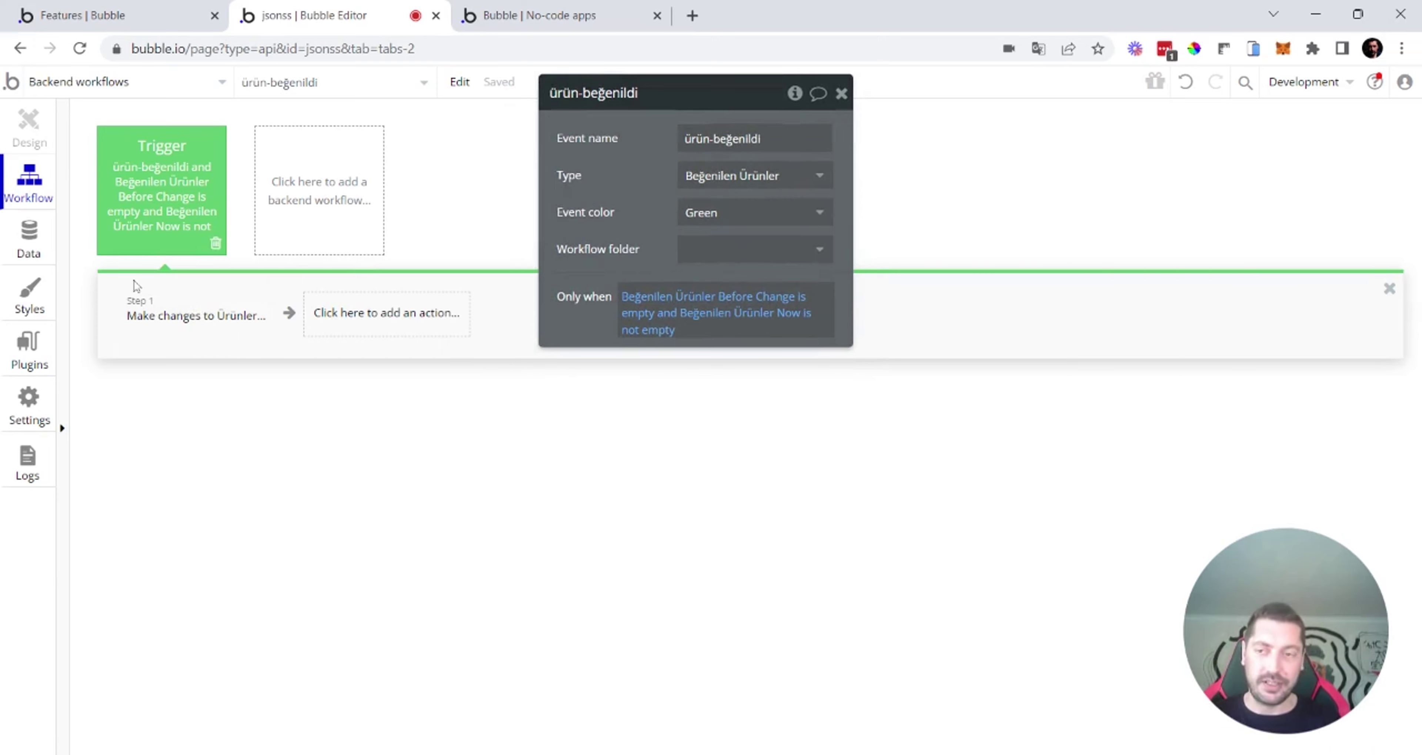
Step: Set the Slug of the first Beğenilen Ürünler entry in the app data to 669 and save the entry
click(26, 243)
click(392, 320)
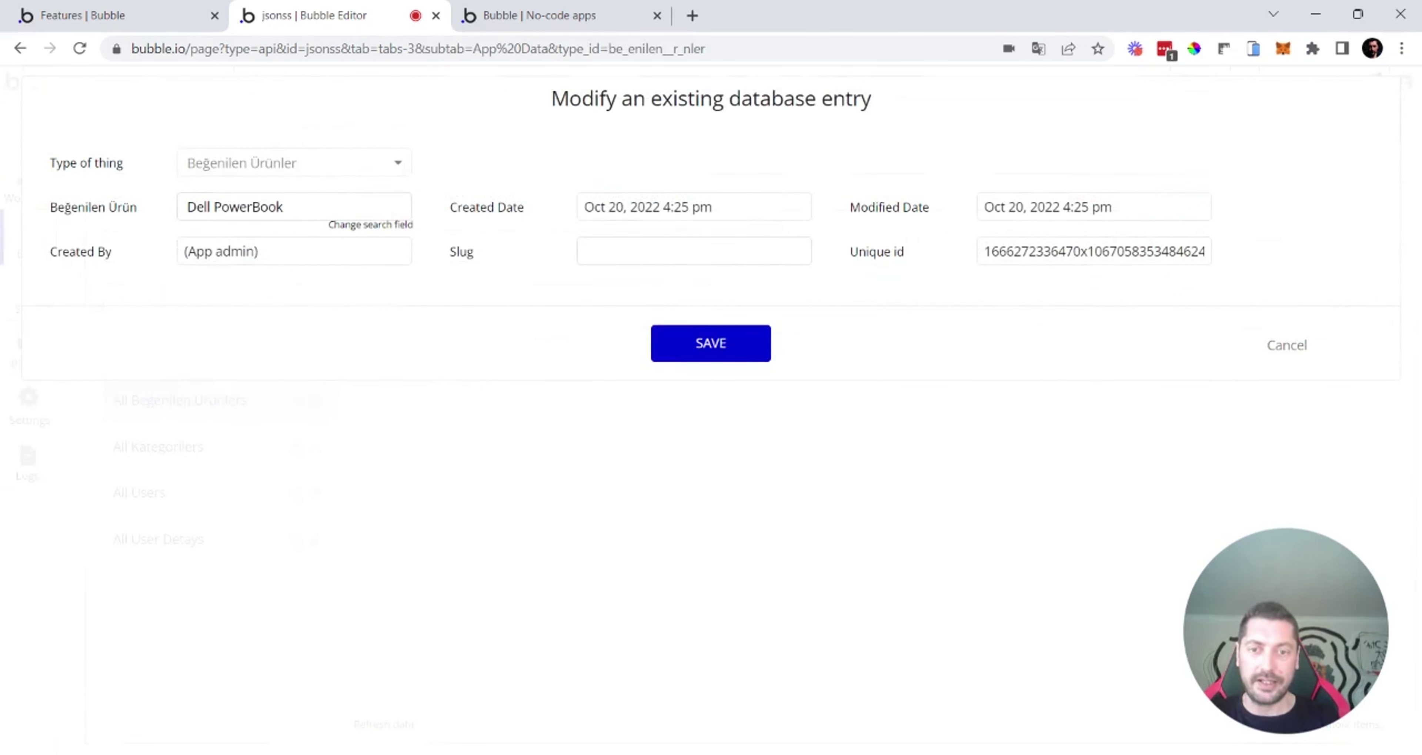
click(654, 246)
click(742, 345)
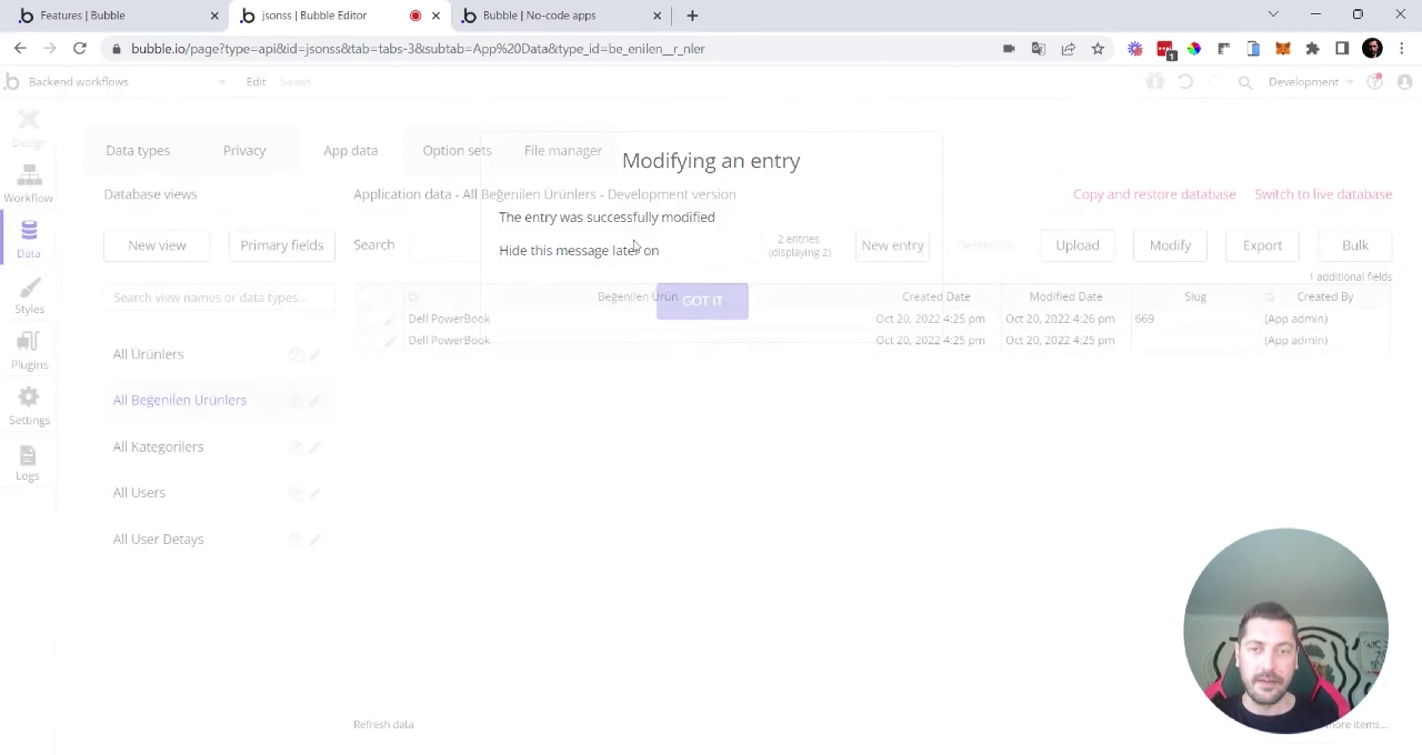
Step: Reload the preview page to check Dell PowerBook's like count, then return to the backend workflow
click(538, 15)
key(F5)
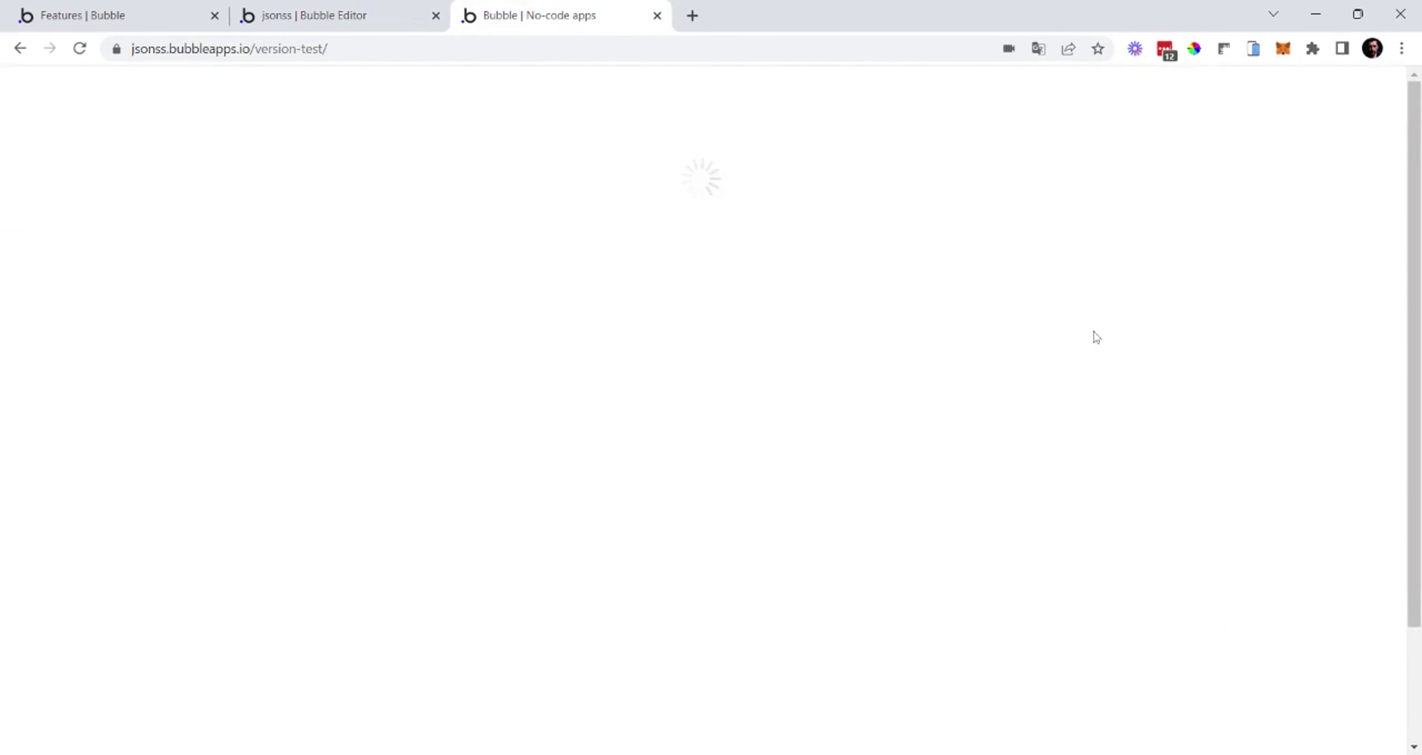
click(309, 15)
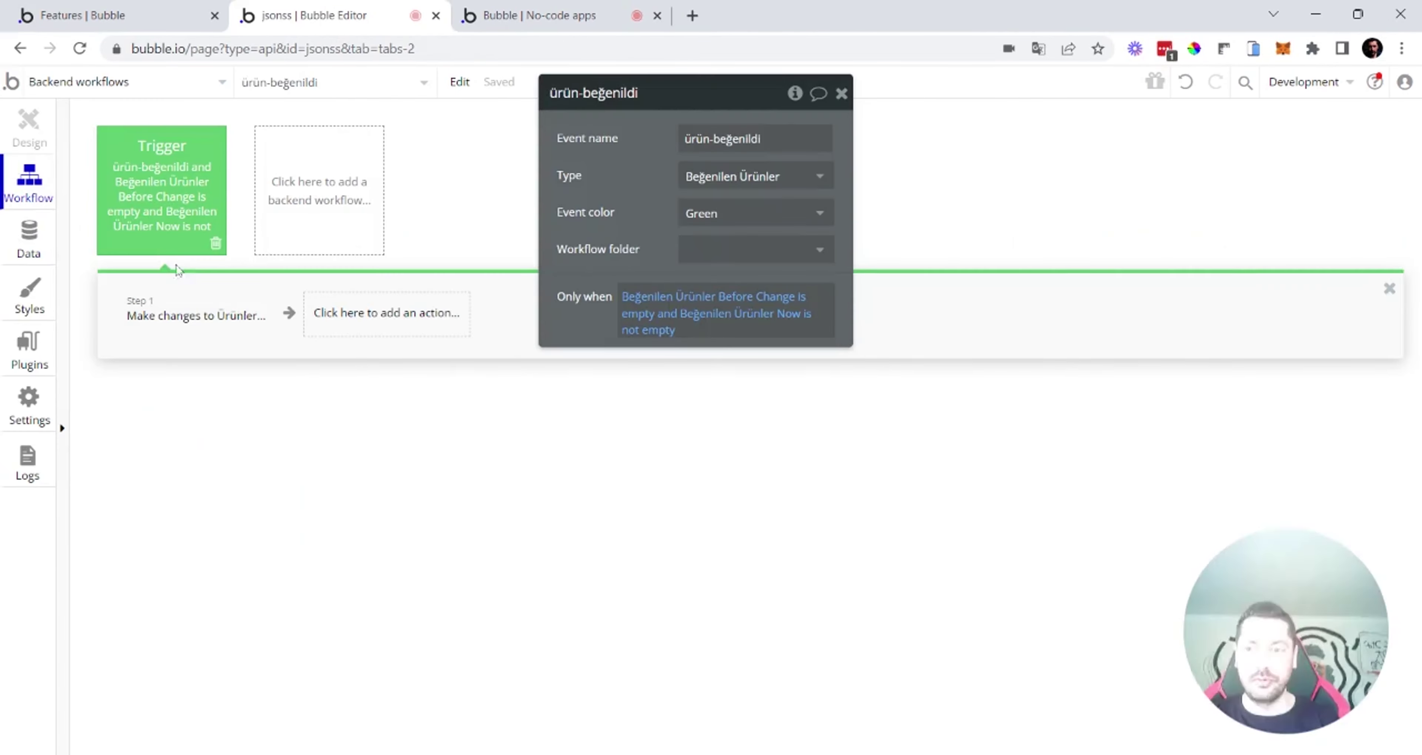
Step: Copy the ürün-beğenildi trigger's Only when expression, then clear the condition
right_click(712, 301)
click(765, 242)
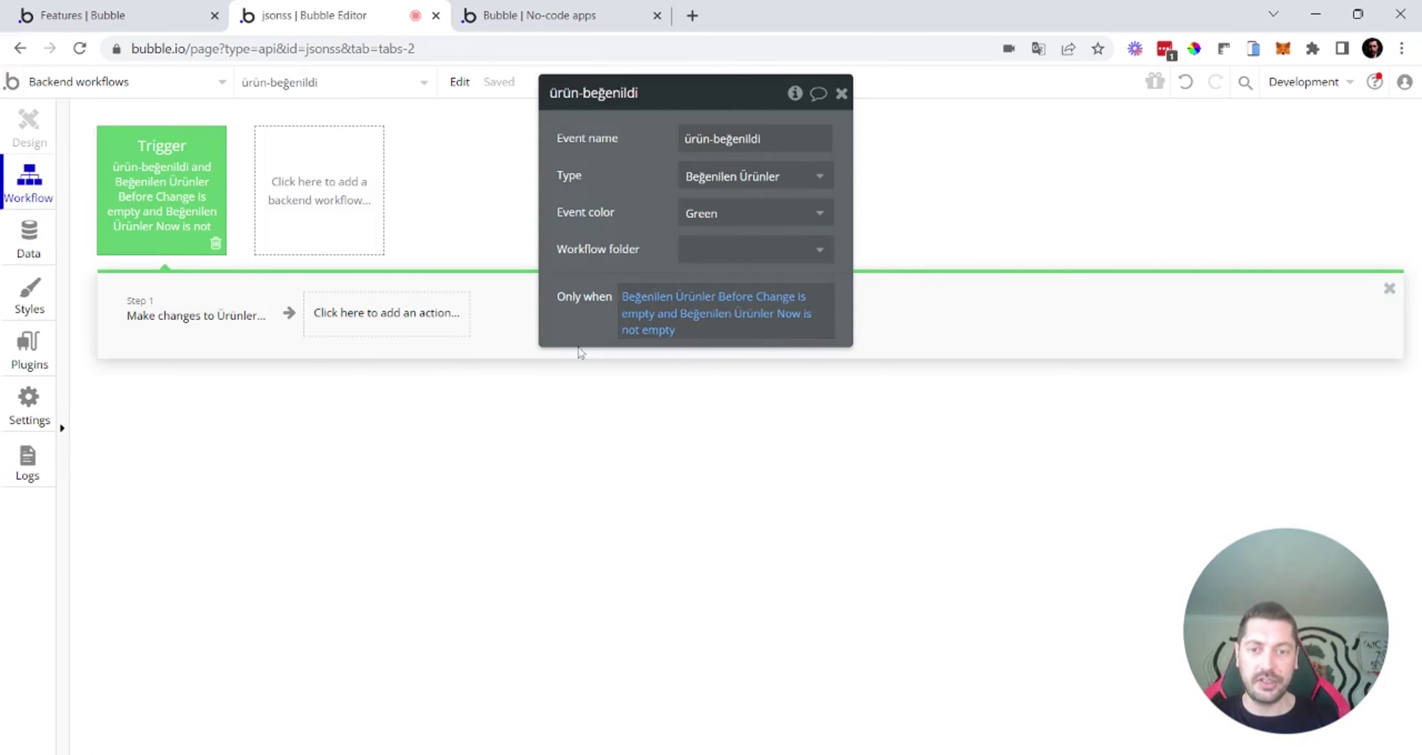
right_click(627, 301)
click(759, 296)
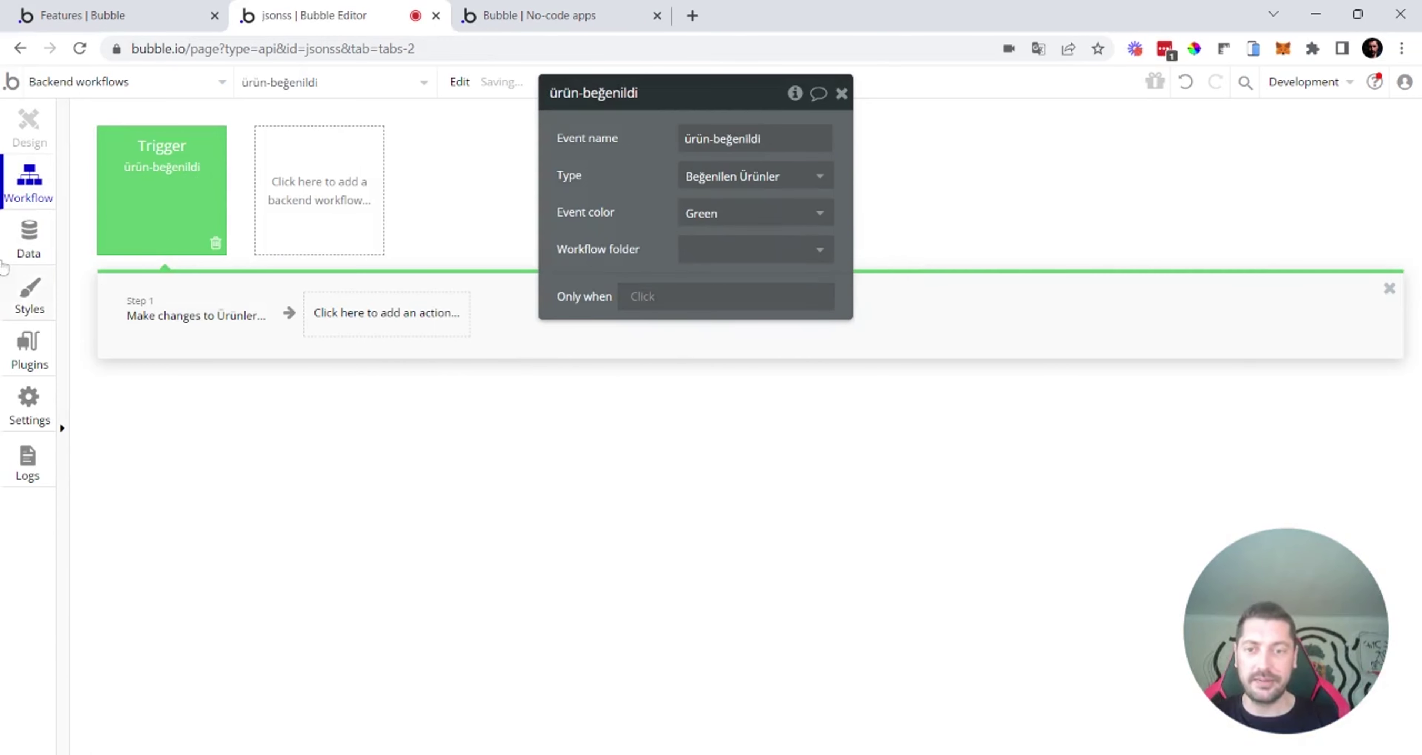
Step: Change the Slug of the first Beğenilen Ürünler entry to 6699999 and save the entry
click(29, 237)
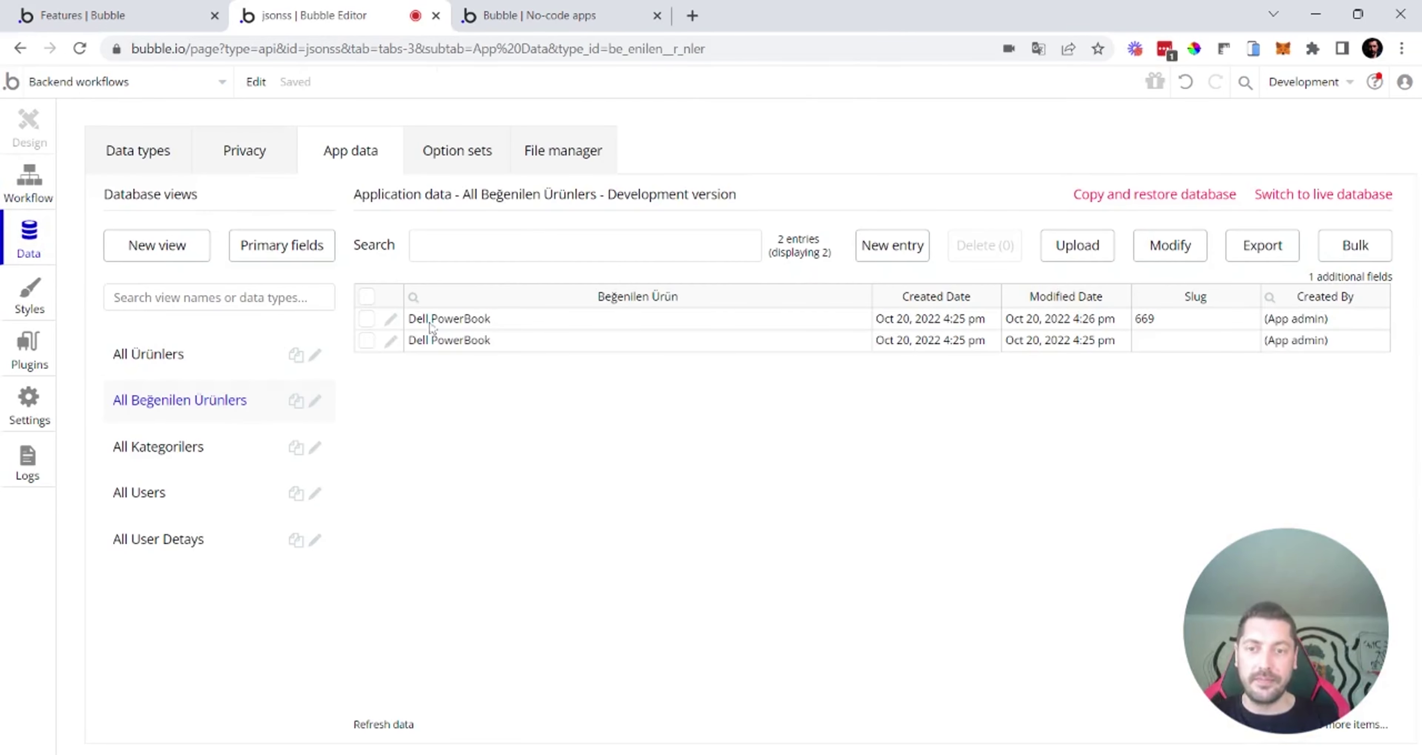
click(391, 319)
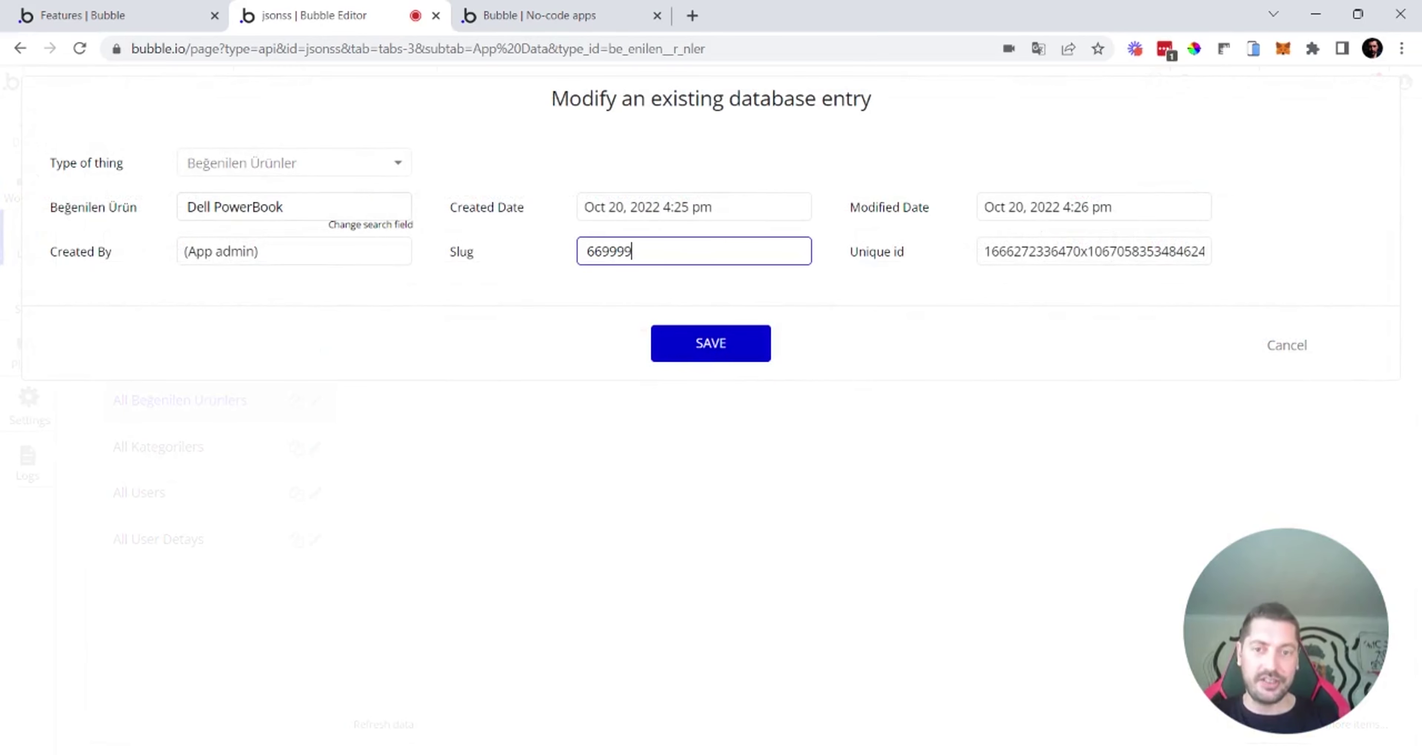
click(697, 343)
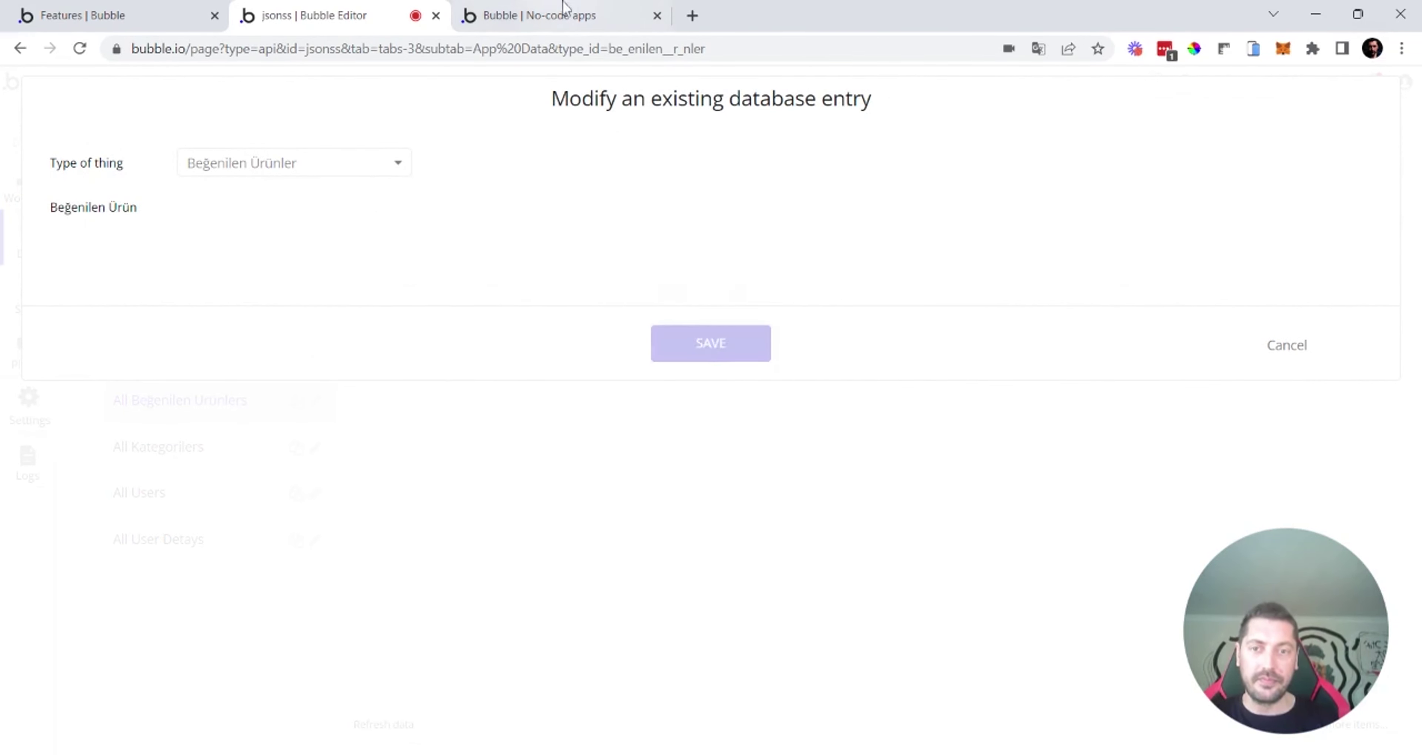
Step: Check Dell PowerBook's like count on the reloaded preview, then dismiss the editor's entry message with "Hide this message later on" selected
key(ctrl+Tab)
click(561, 87)
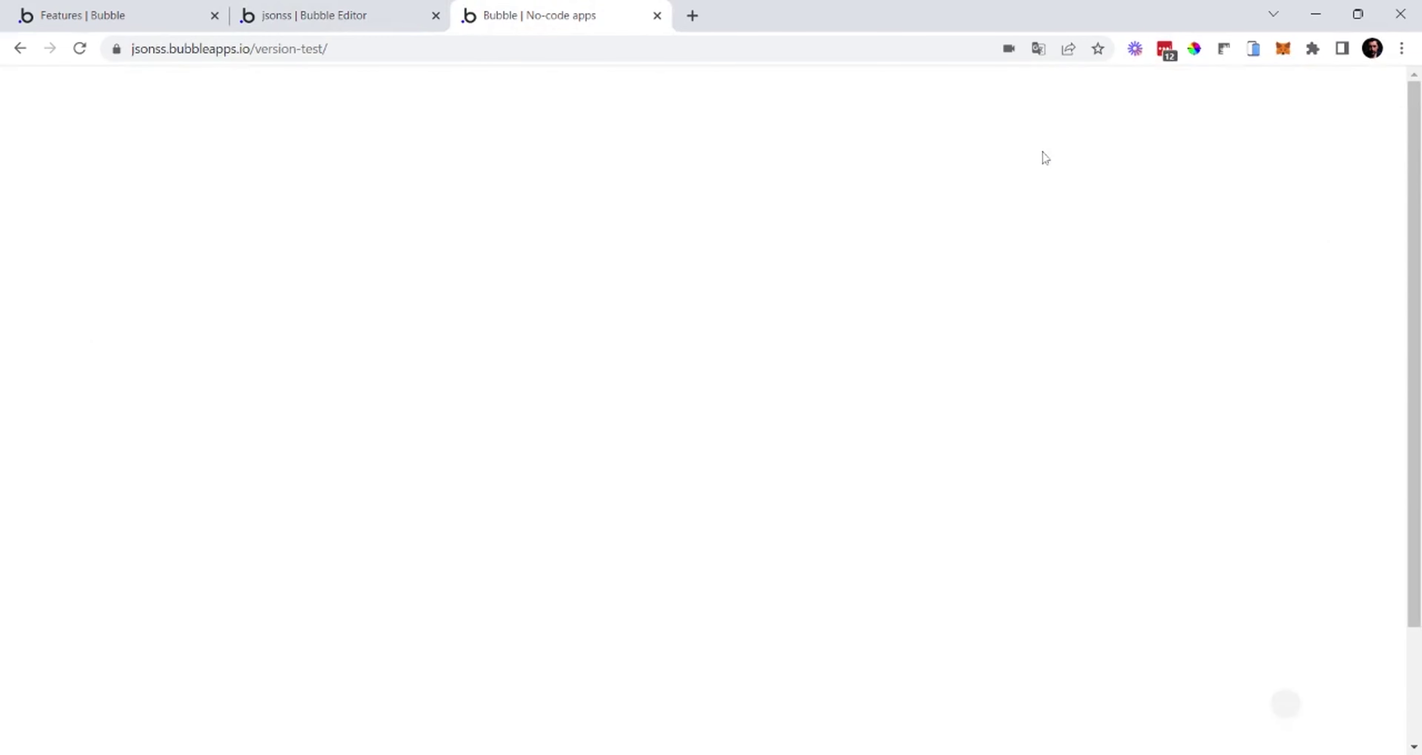
click(355, 7)
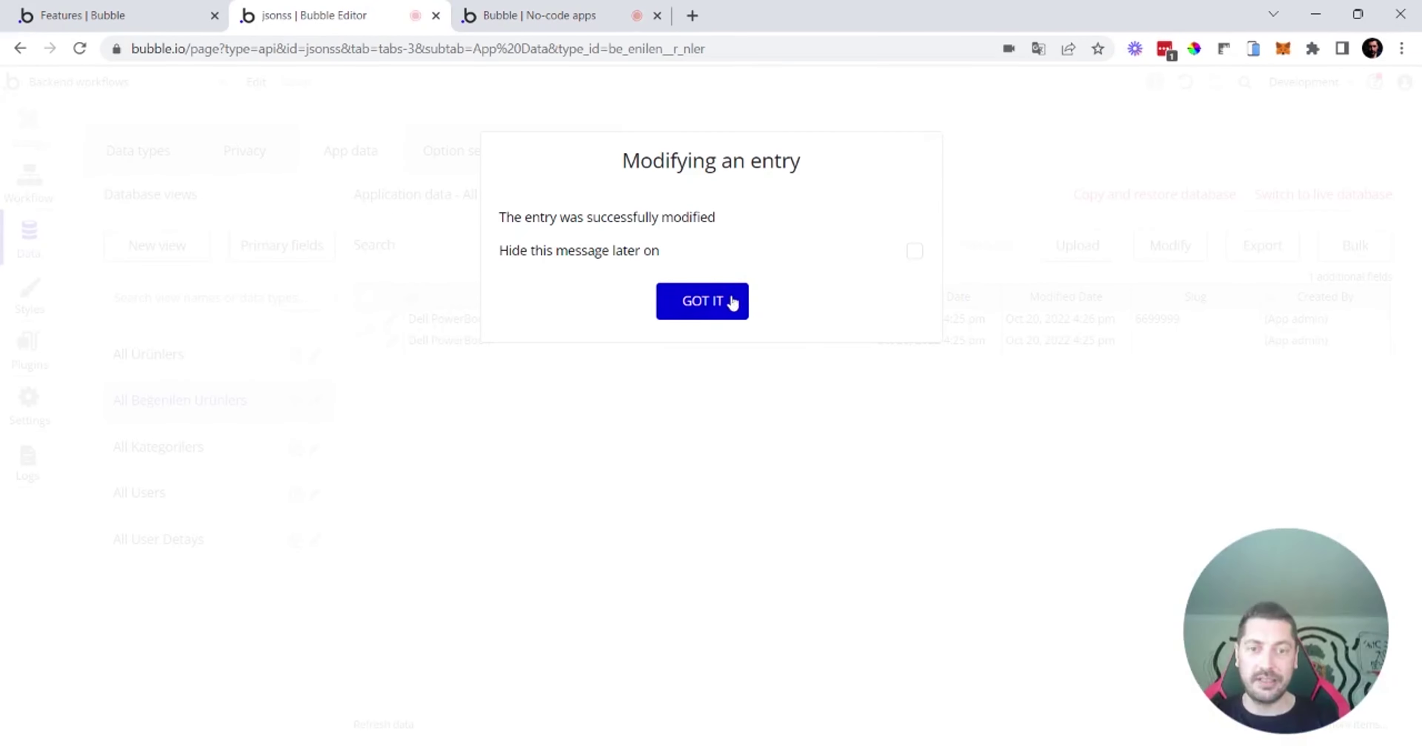
click(915, 251)
click(663, 315)
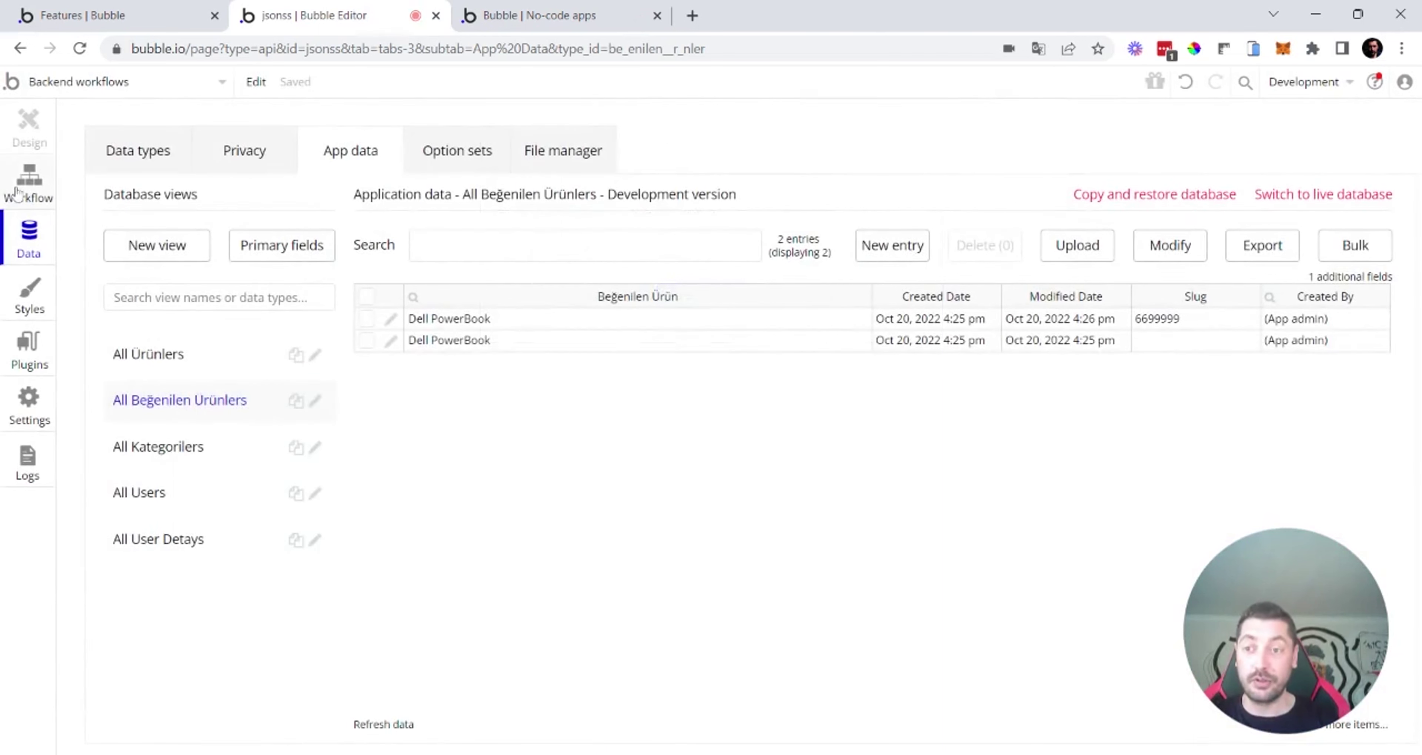
Step: Paste the copied expression back into the ürün-beğenildi trigger's Only when condition and move its property editor aside
click(29, 182)
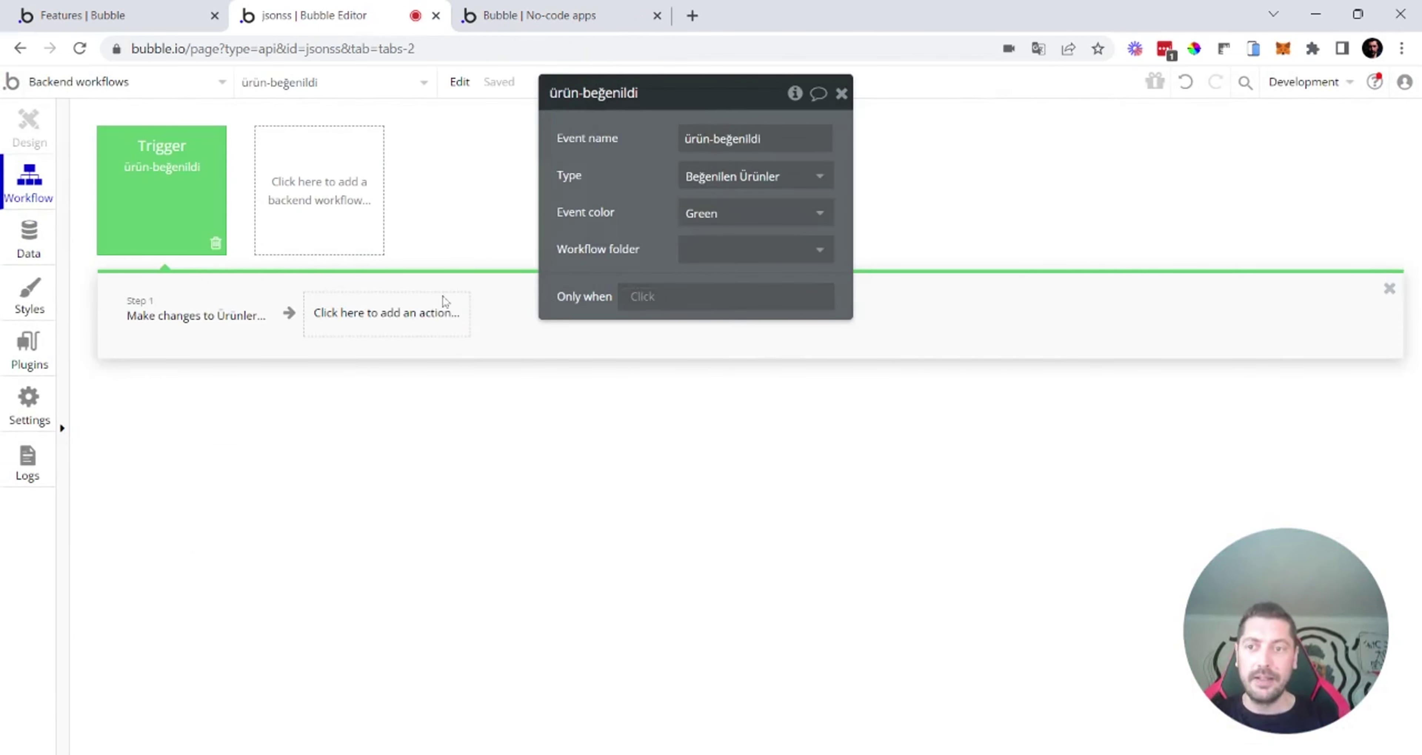
right_click(728, 301)
click(740, 279)
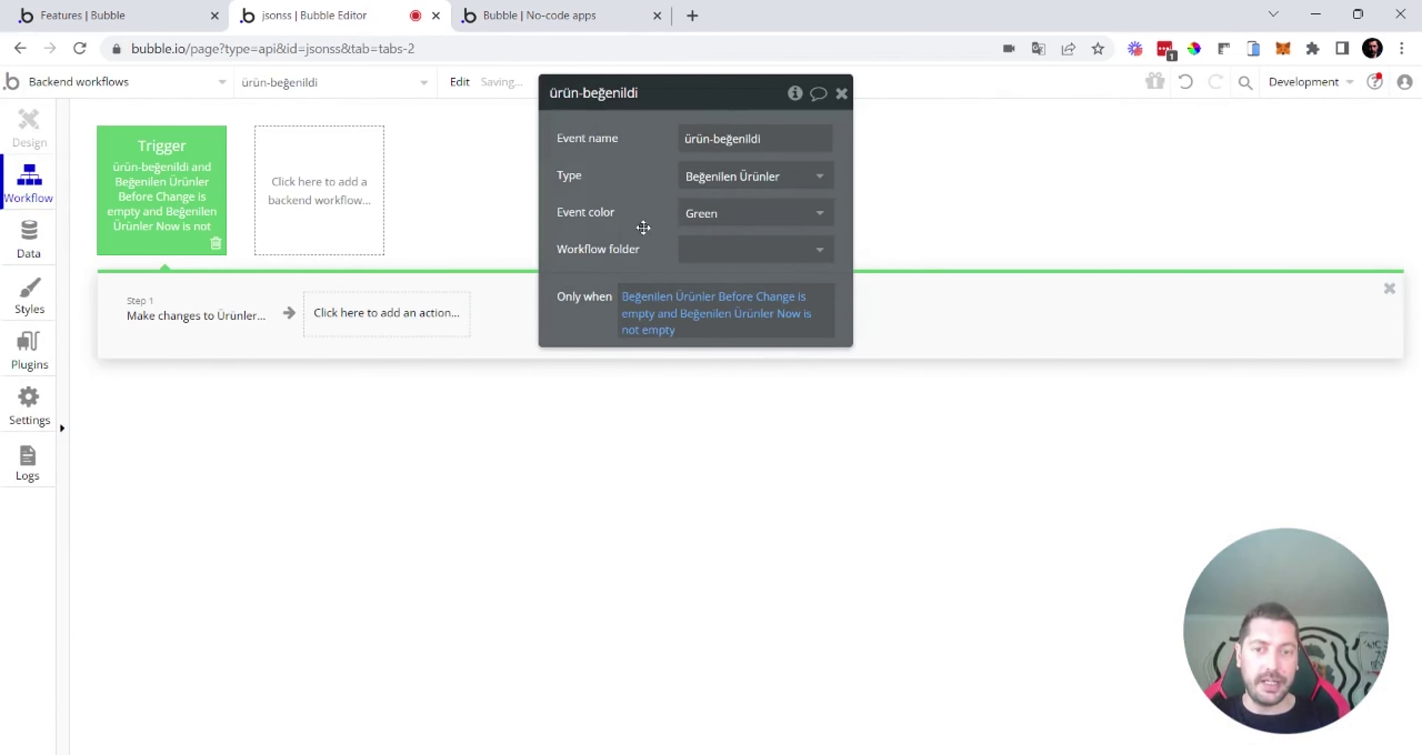
drag(643, 227, 734, 246)
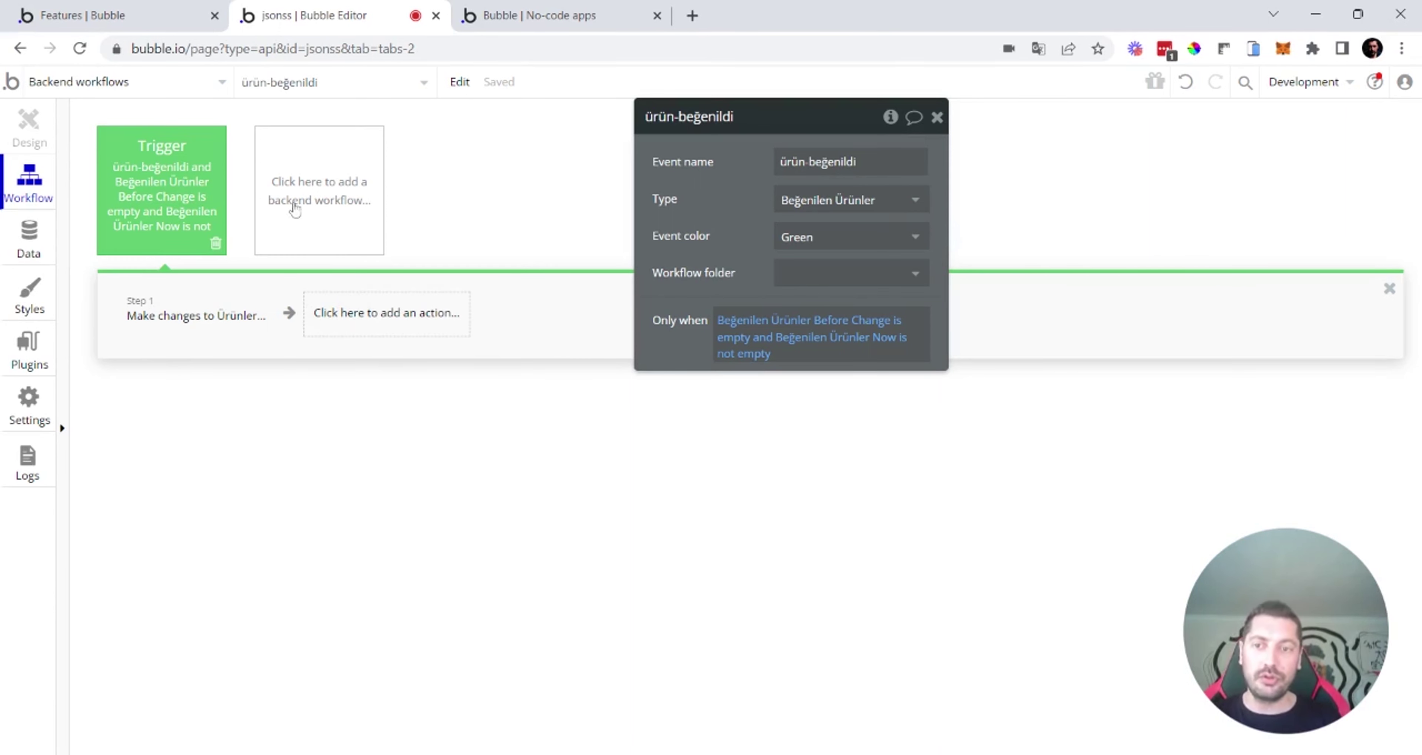
Step: Duplicate the ürün-beğenildi trigger and set the copy's event color to Red
right_click(161, 177)
click(205, 264)
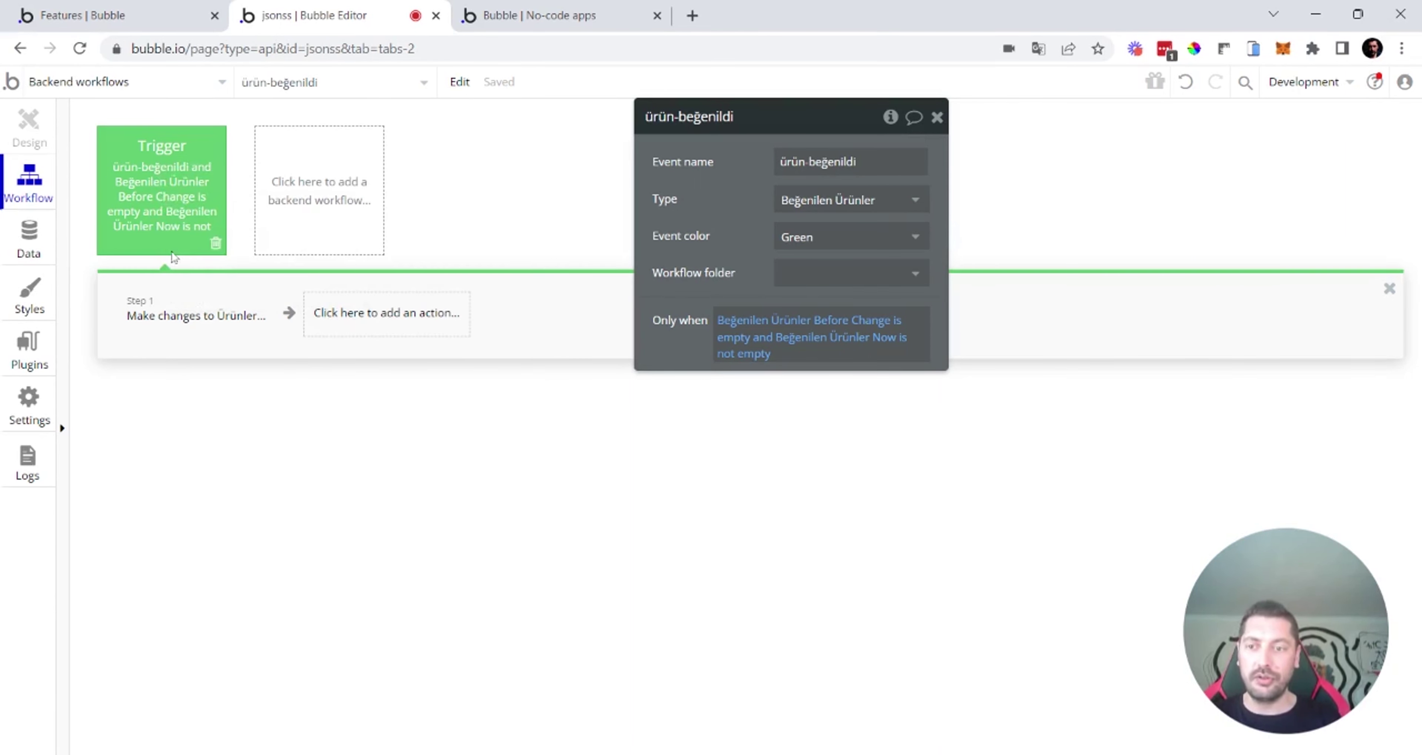
right_click(331, 193)
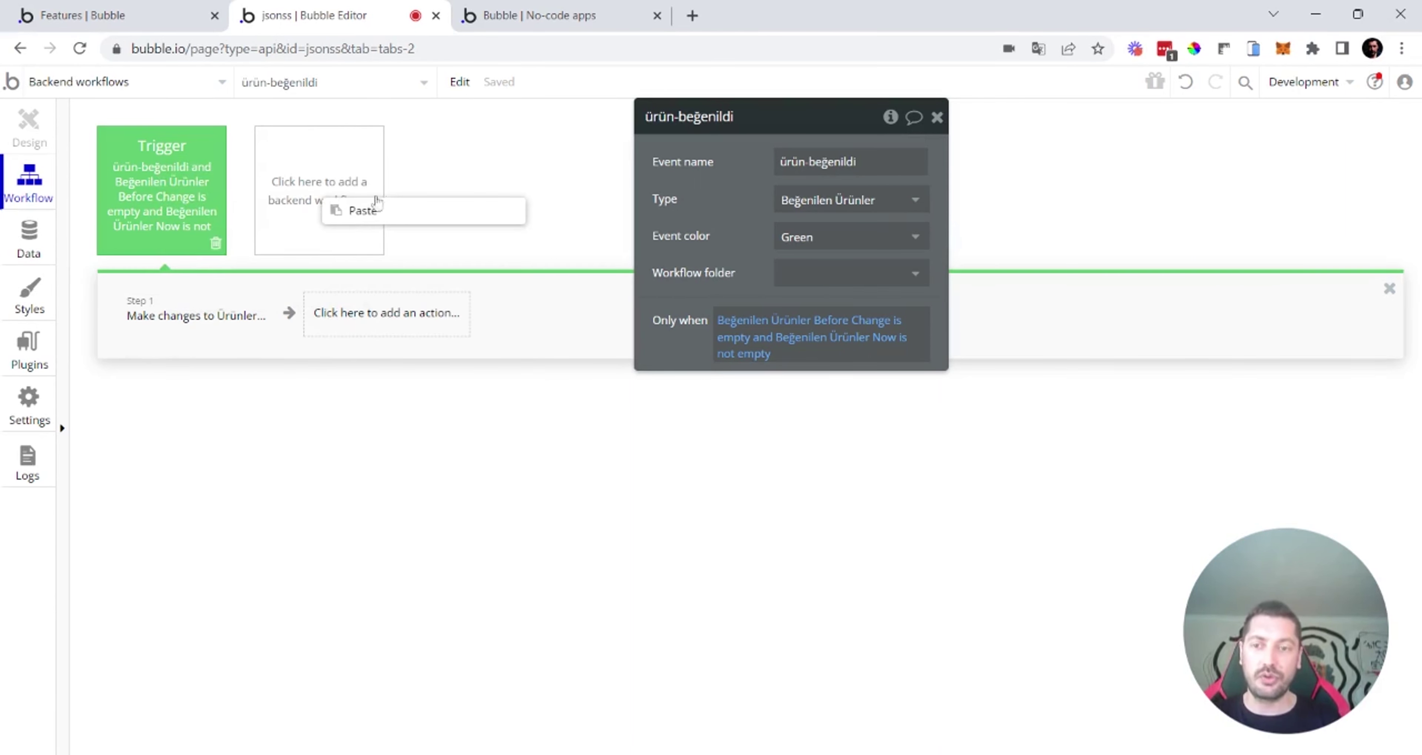
click(365, 211)
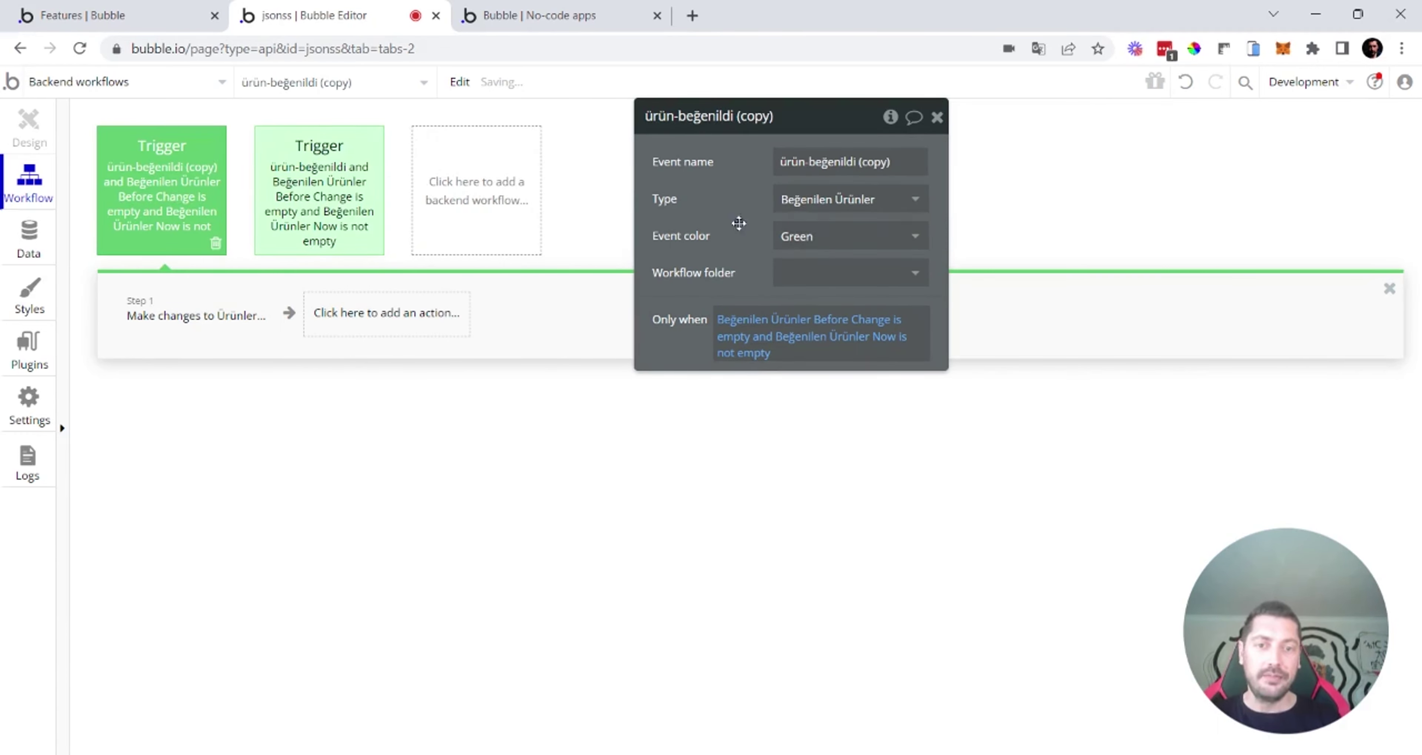
click(828, 237)
click(809, 349)
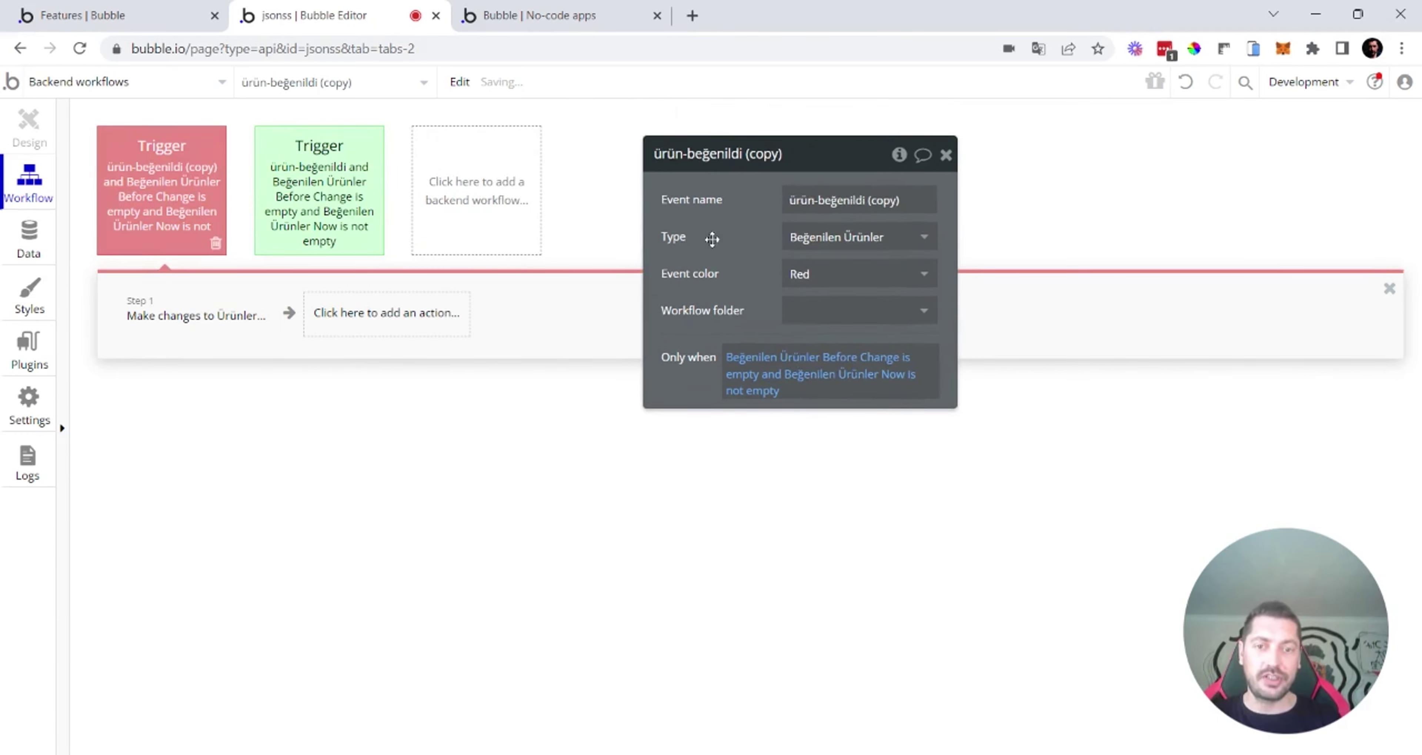
Step: Rename the duplicated trigger as ürün-beğenilmekten-vazgeçildi
click(843, 200)
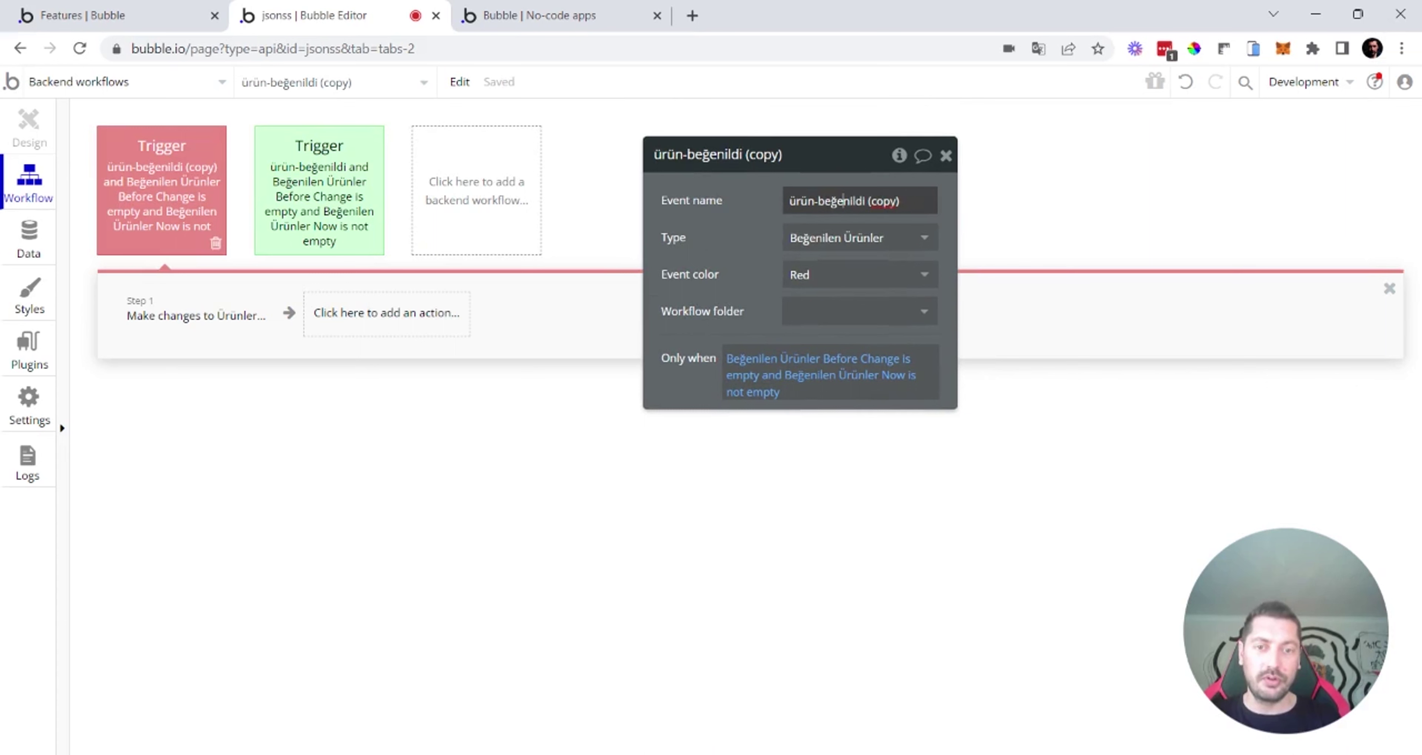
drag(852, 200, 1026, 204)
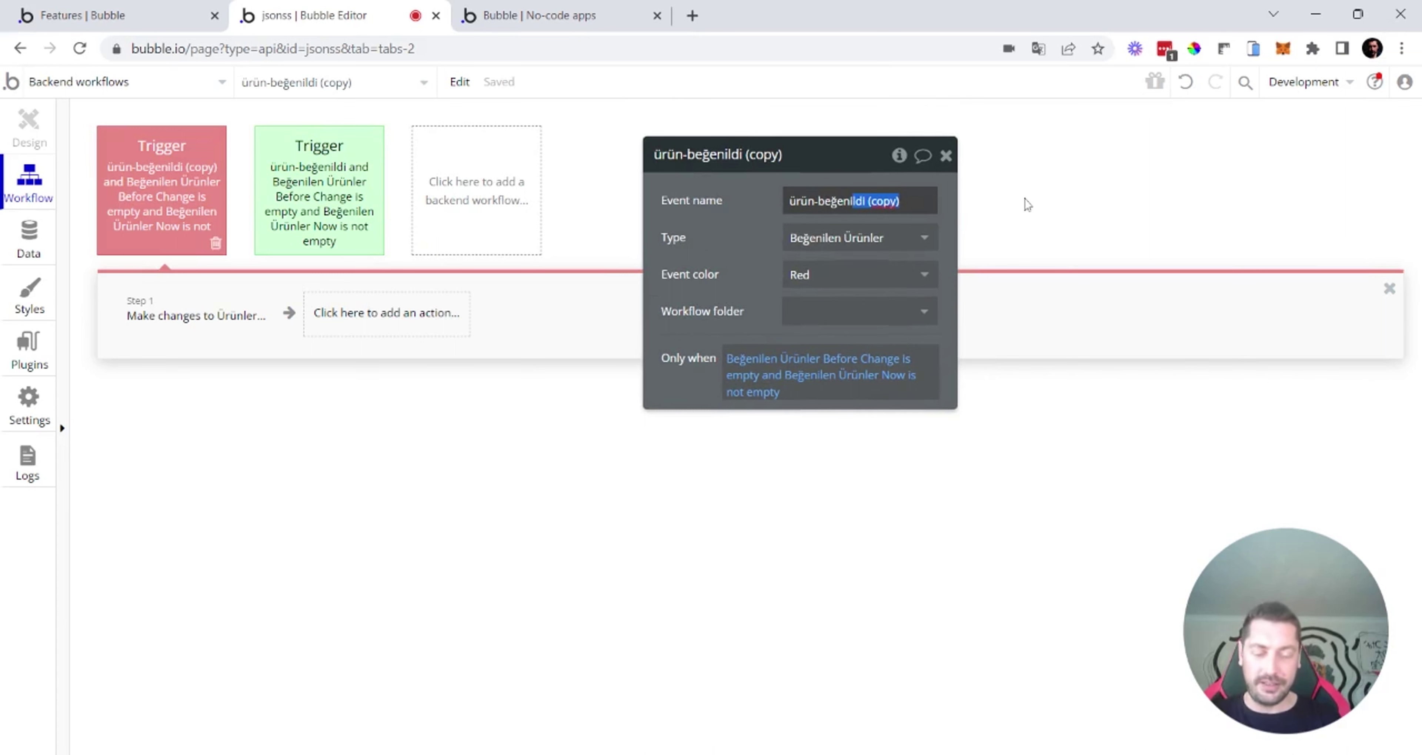
key(BackSpace)
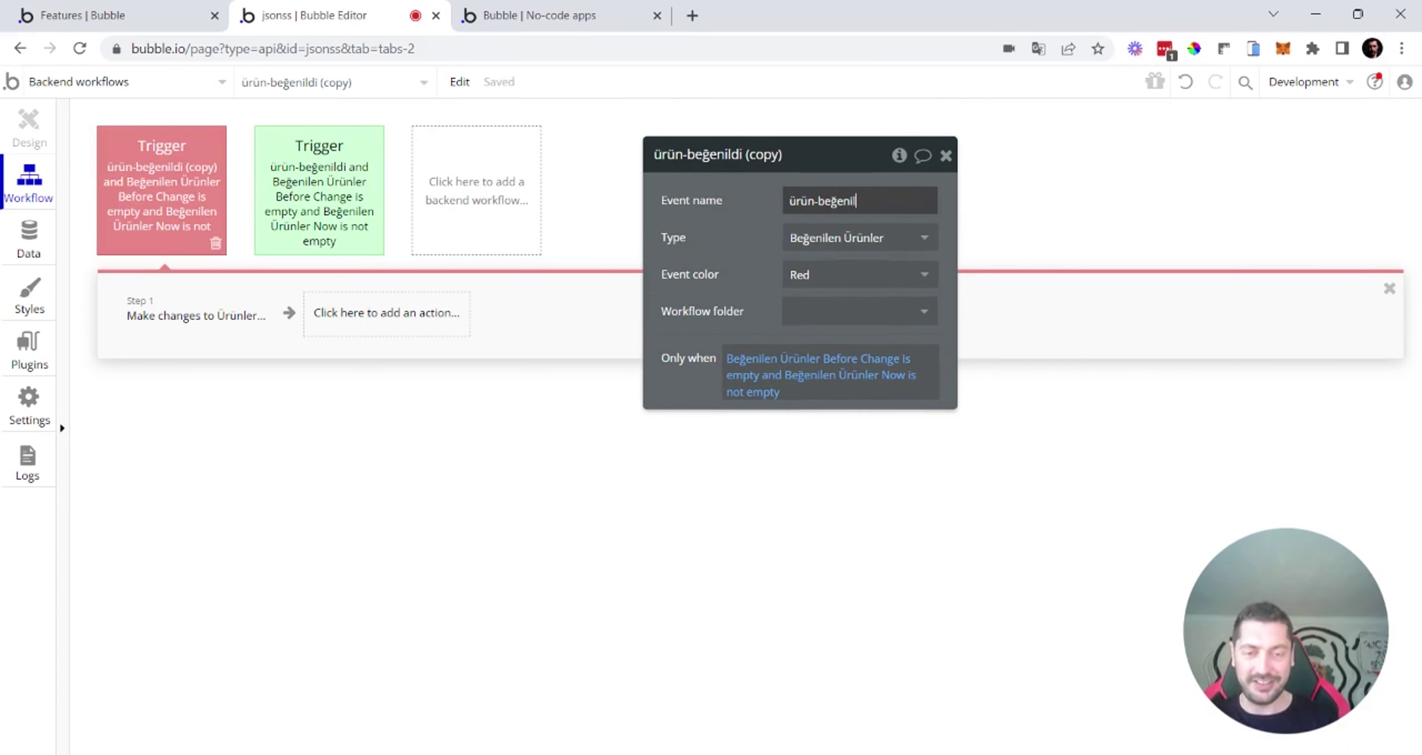
text(mekten-)
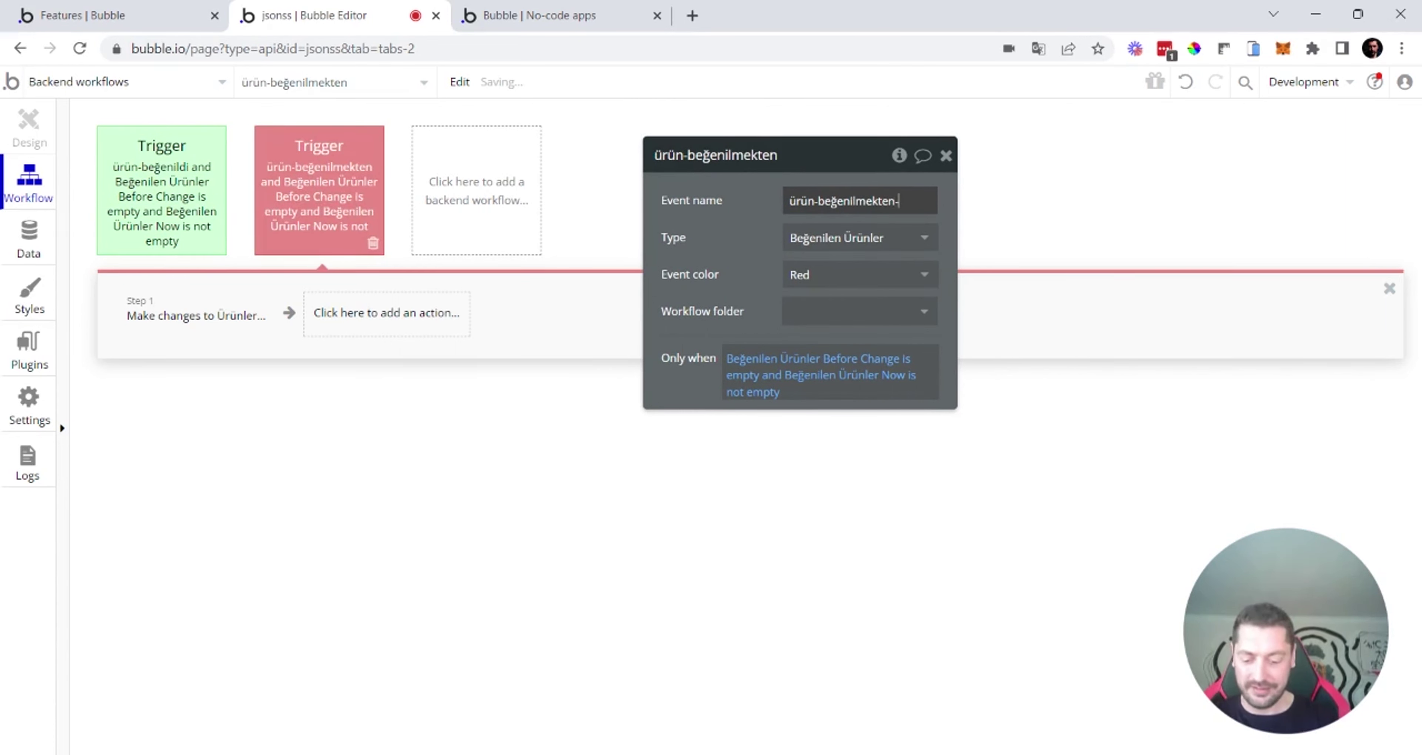
text(vazgeçildi)
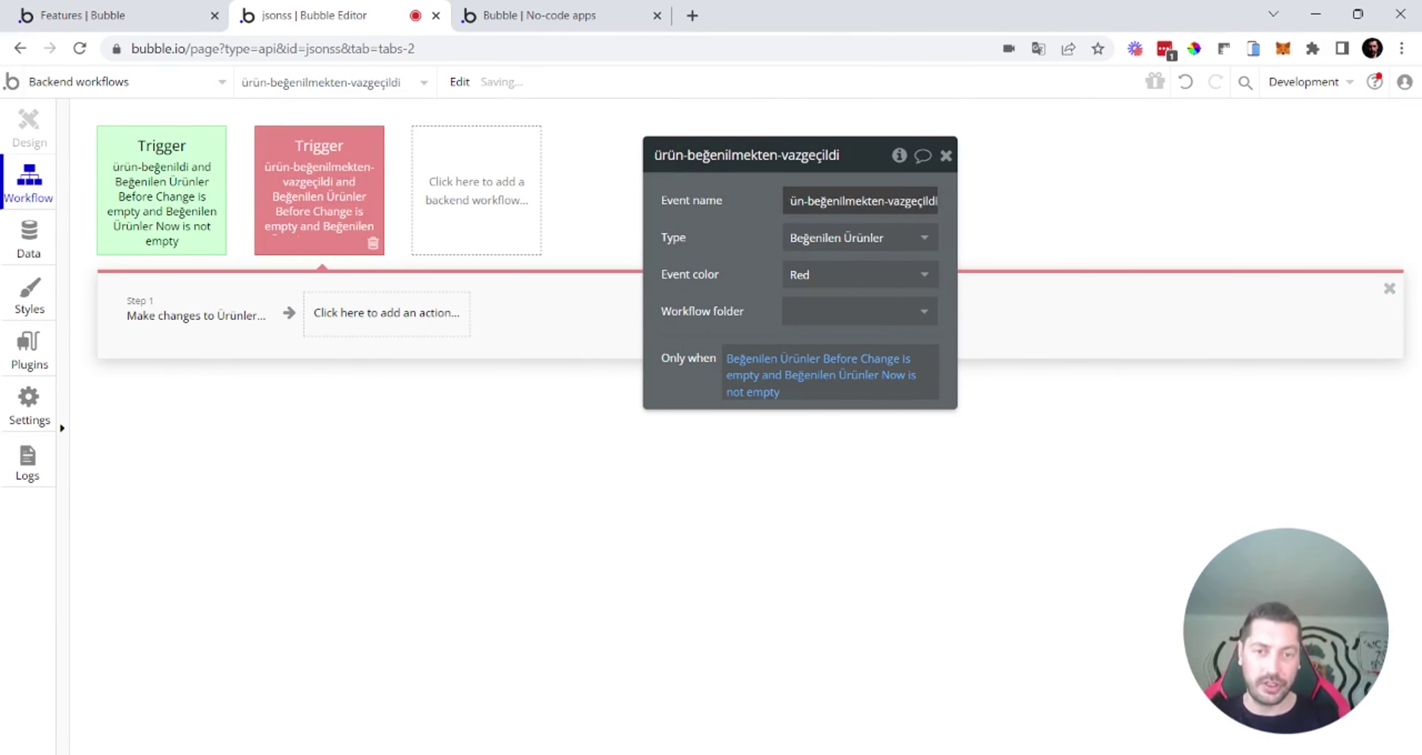
drag(726, 217, 659, 192)
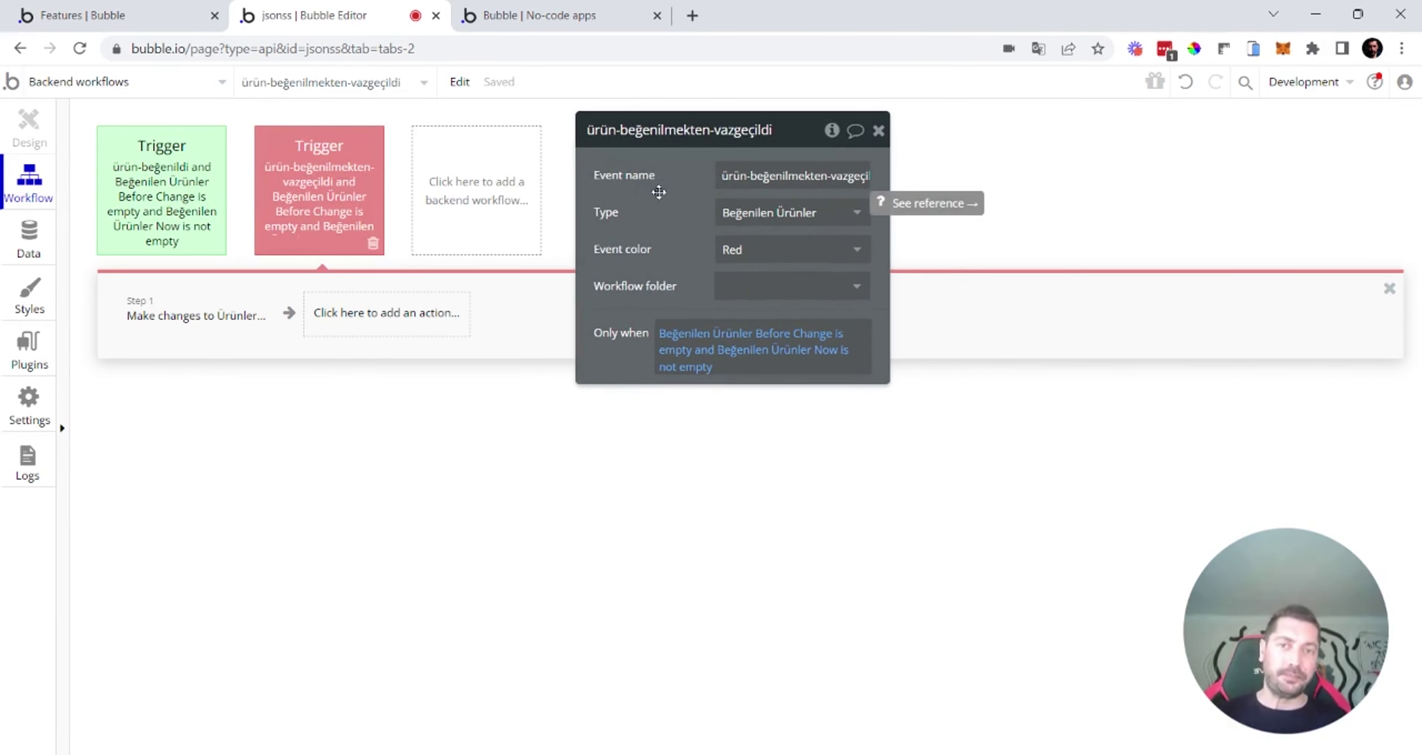
click(133, 307)
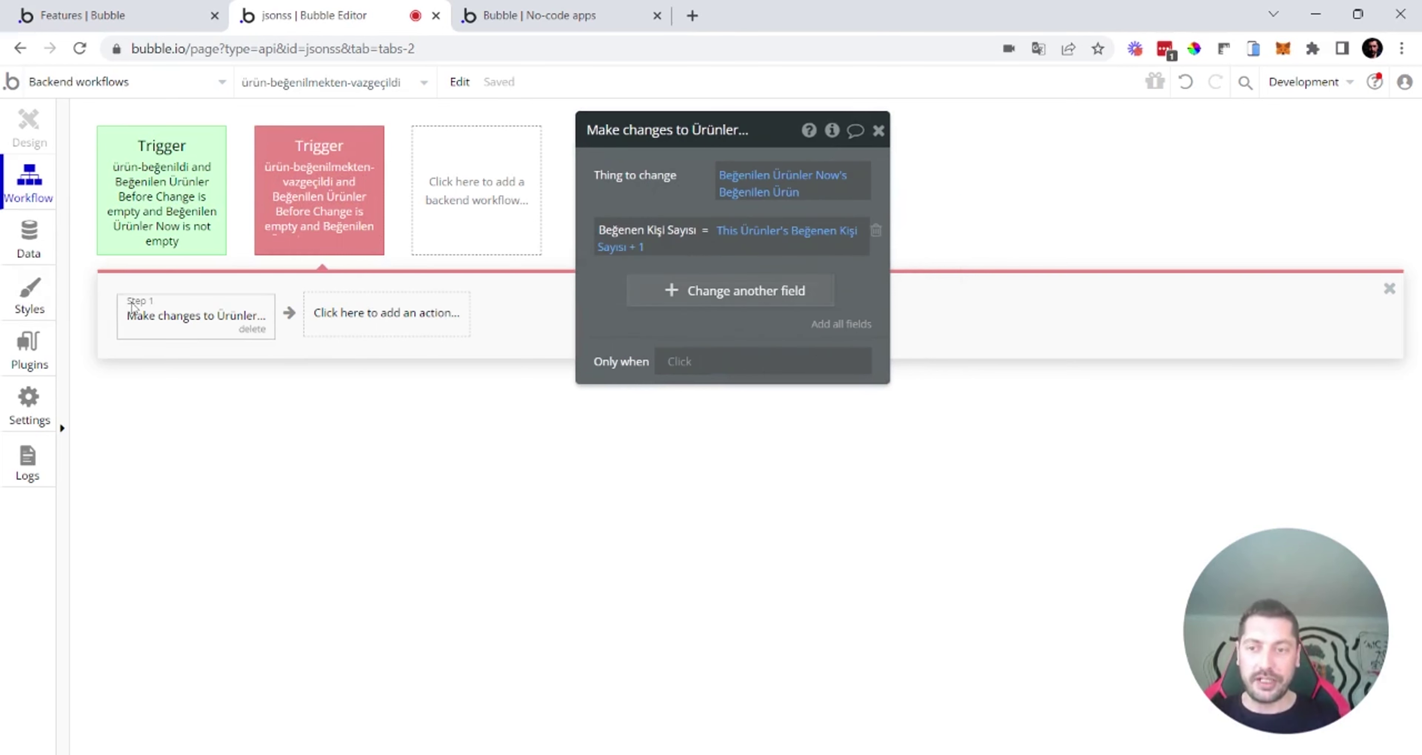
click(371, 318)
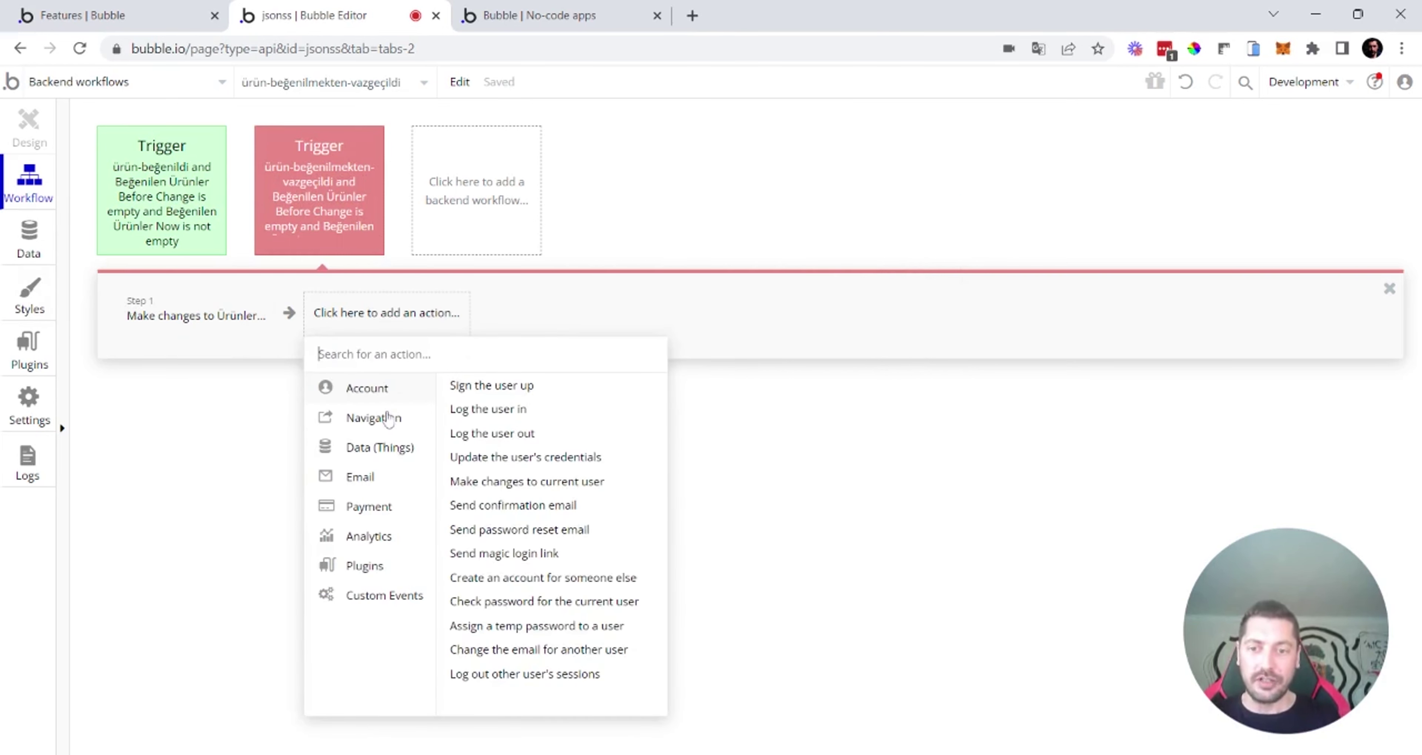
mouse_move(383, 449)
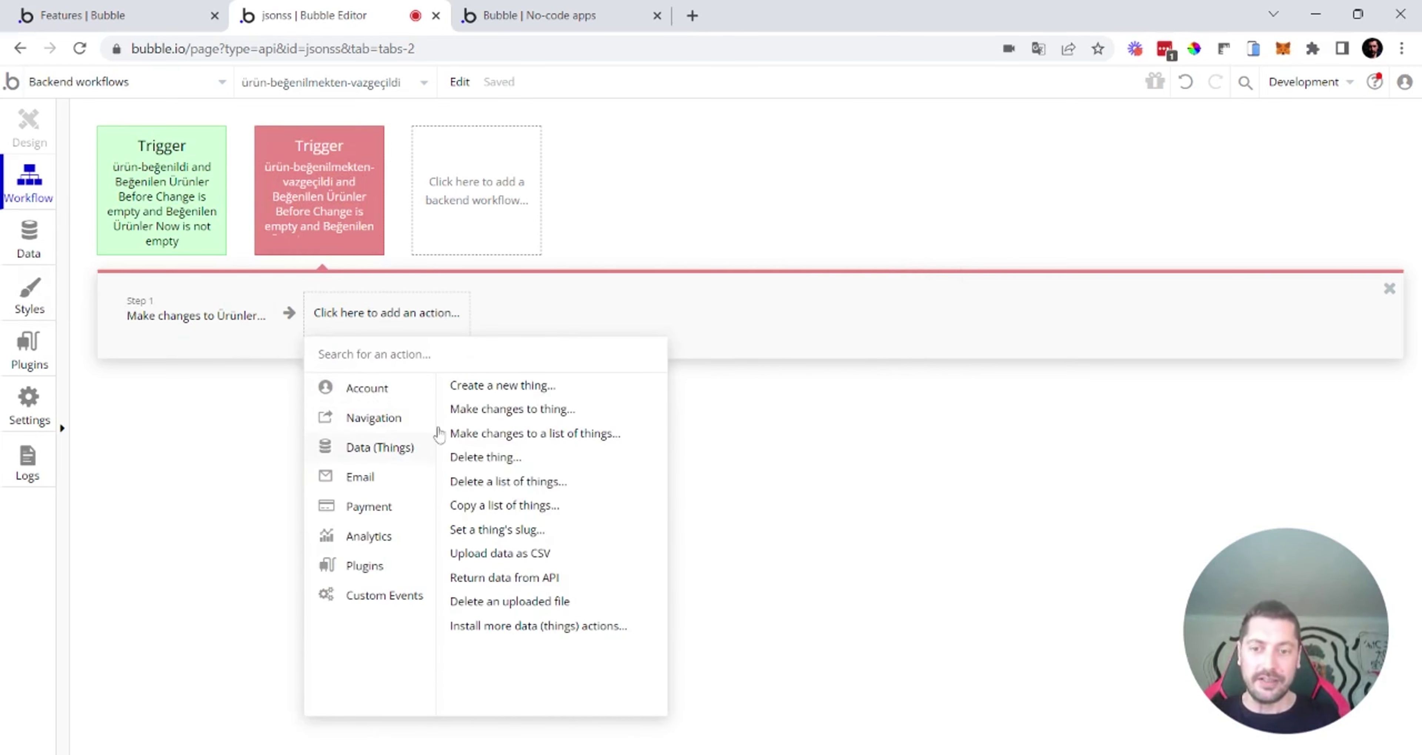
click(537, 458)
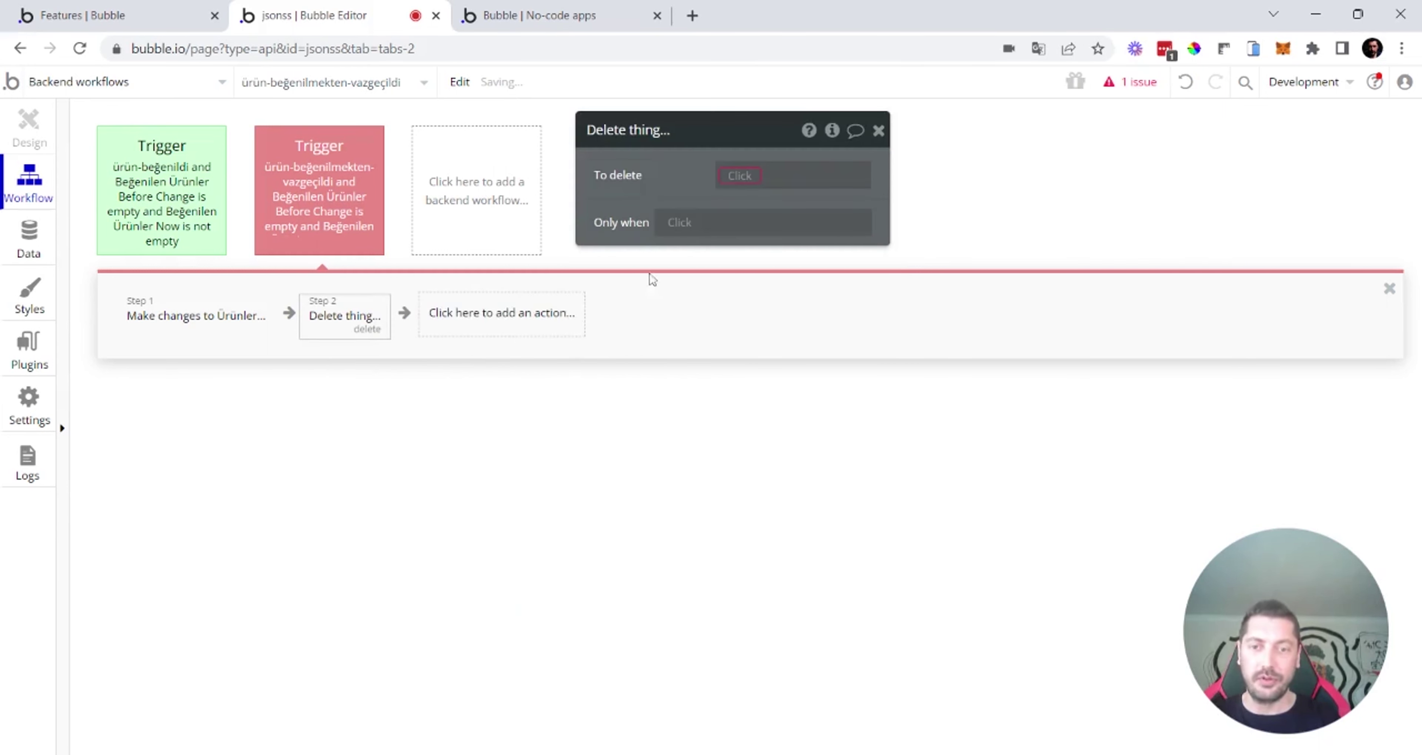
click(367, 330)
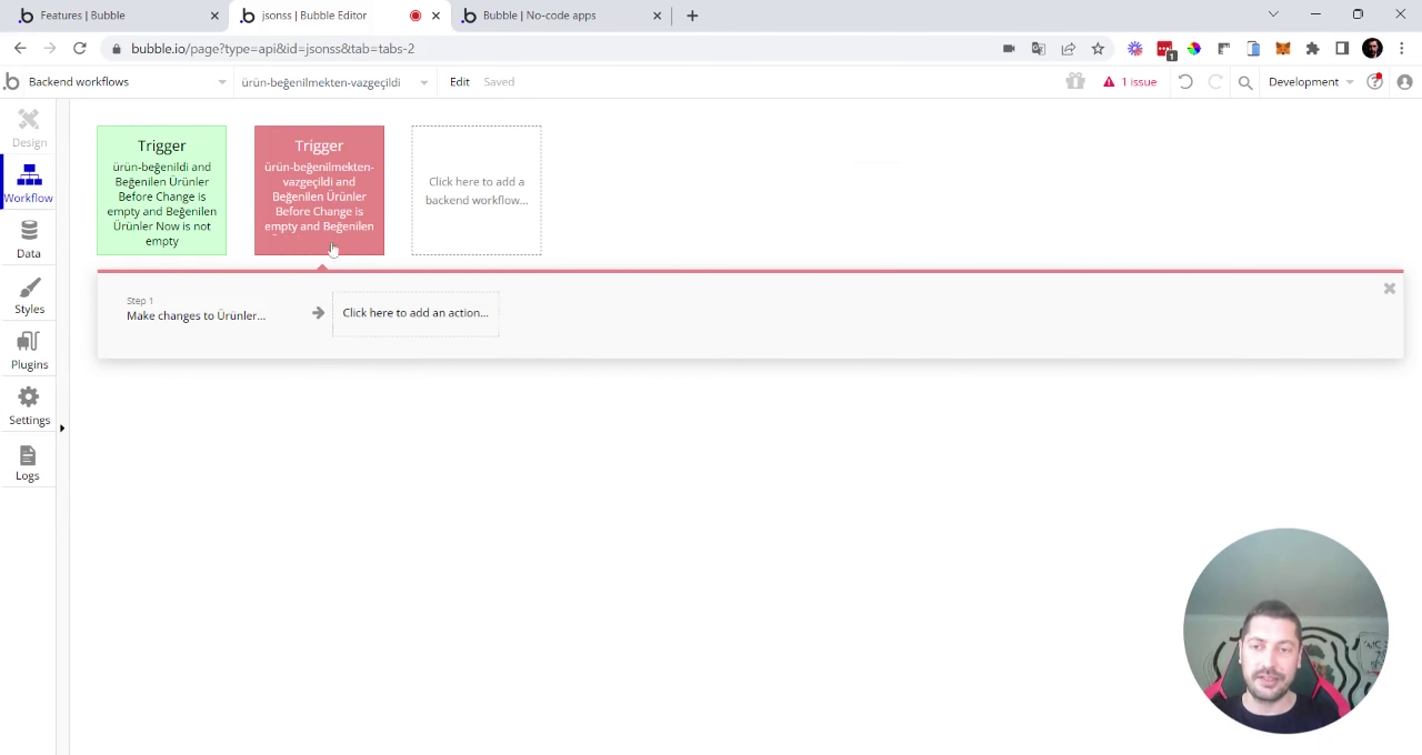
Step: Set the red trigger's condition to Beğenilen Ürünler Before Change is not empty and Beğenilen Ürünler Now is empty
click(325, 199)
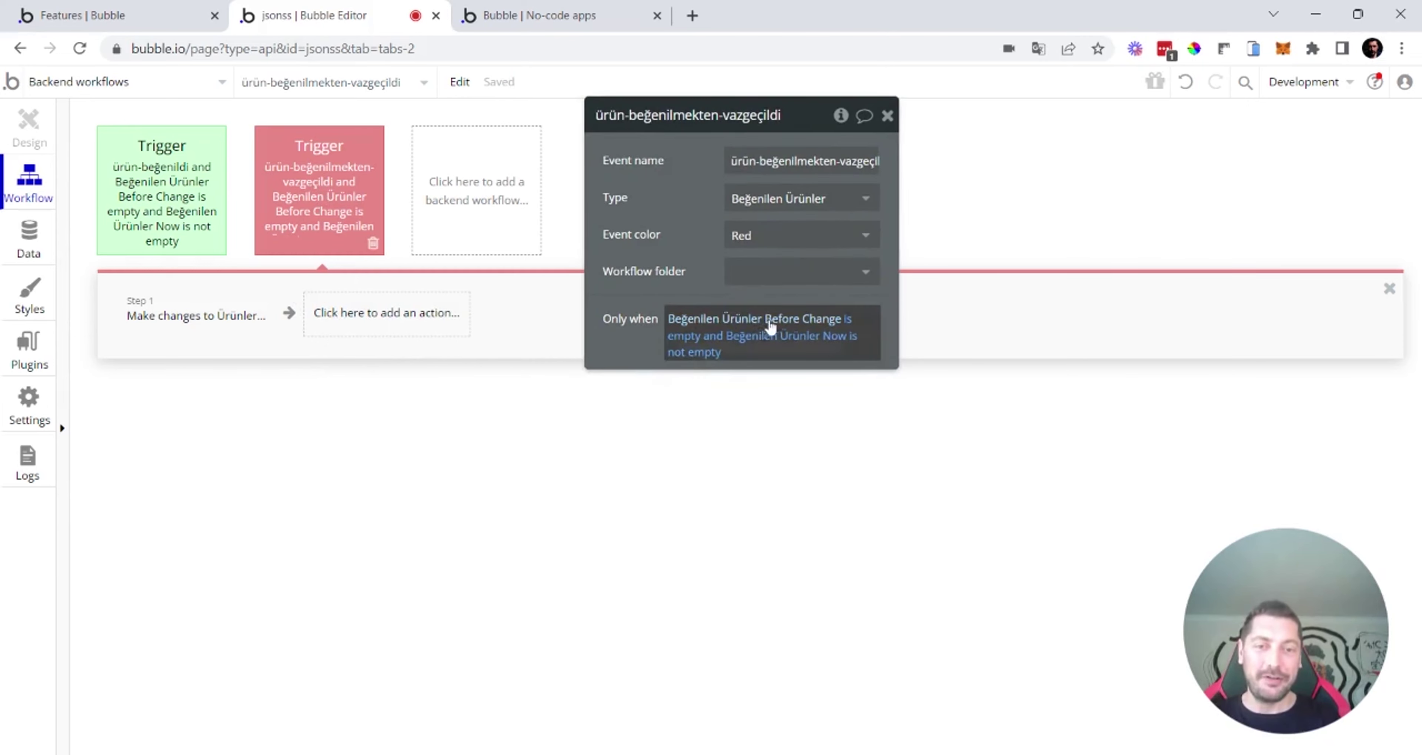
click(680, 336)
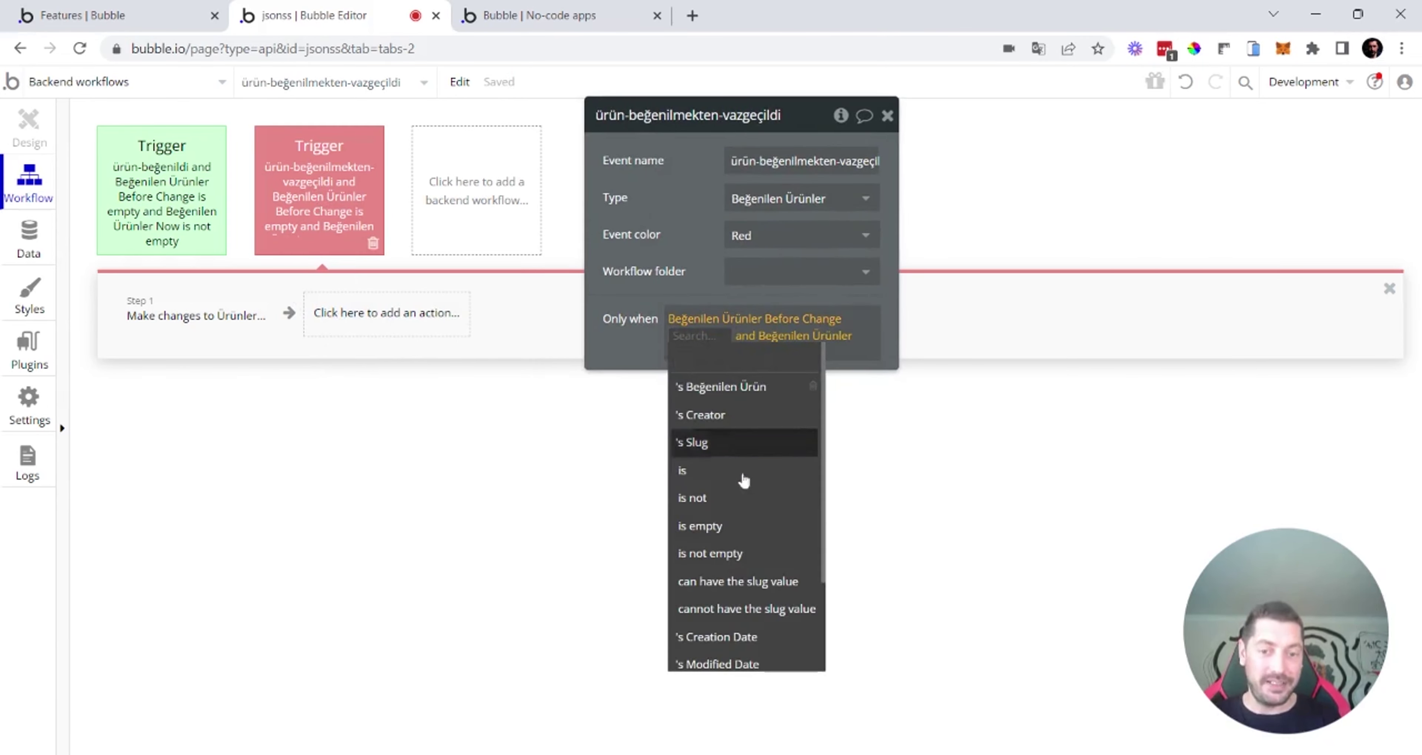
click(724, 554)
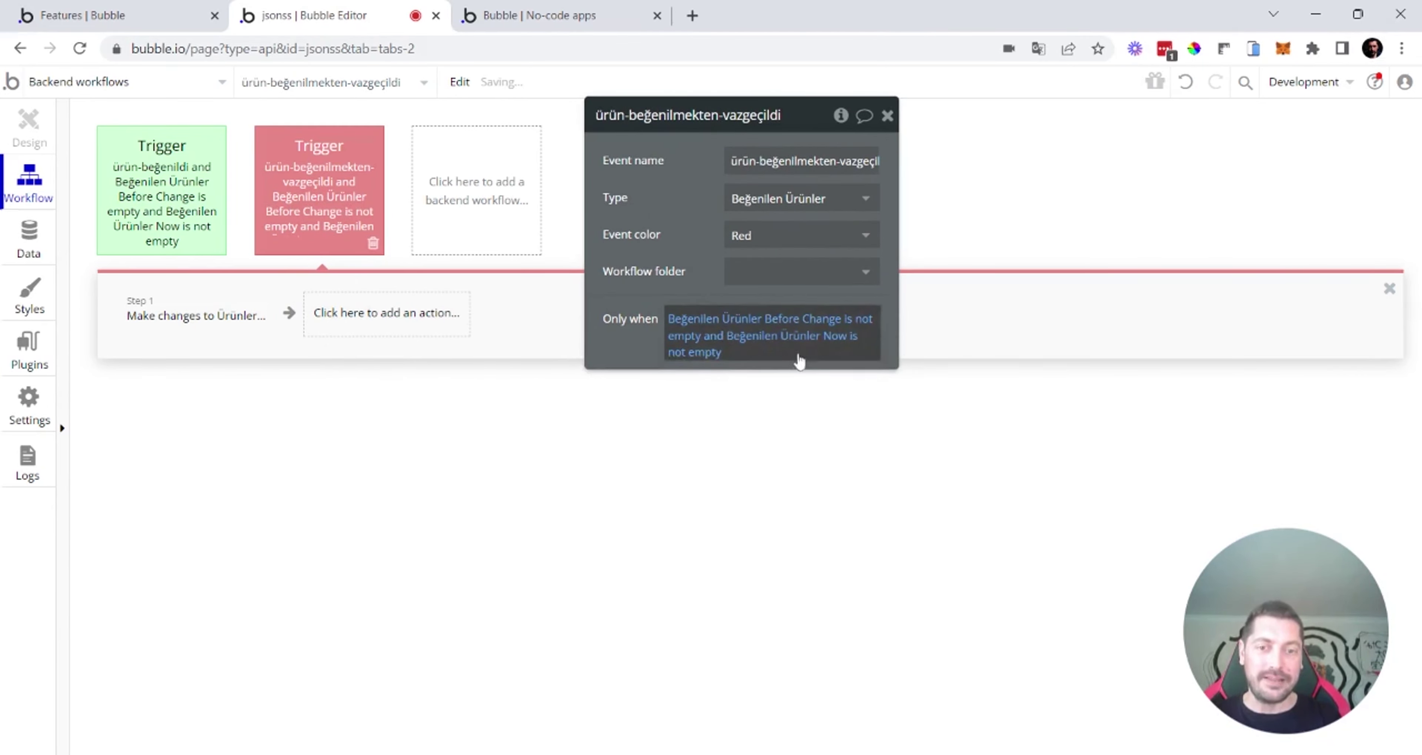
click(698, 354)
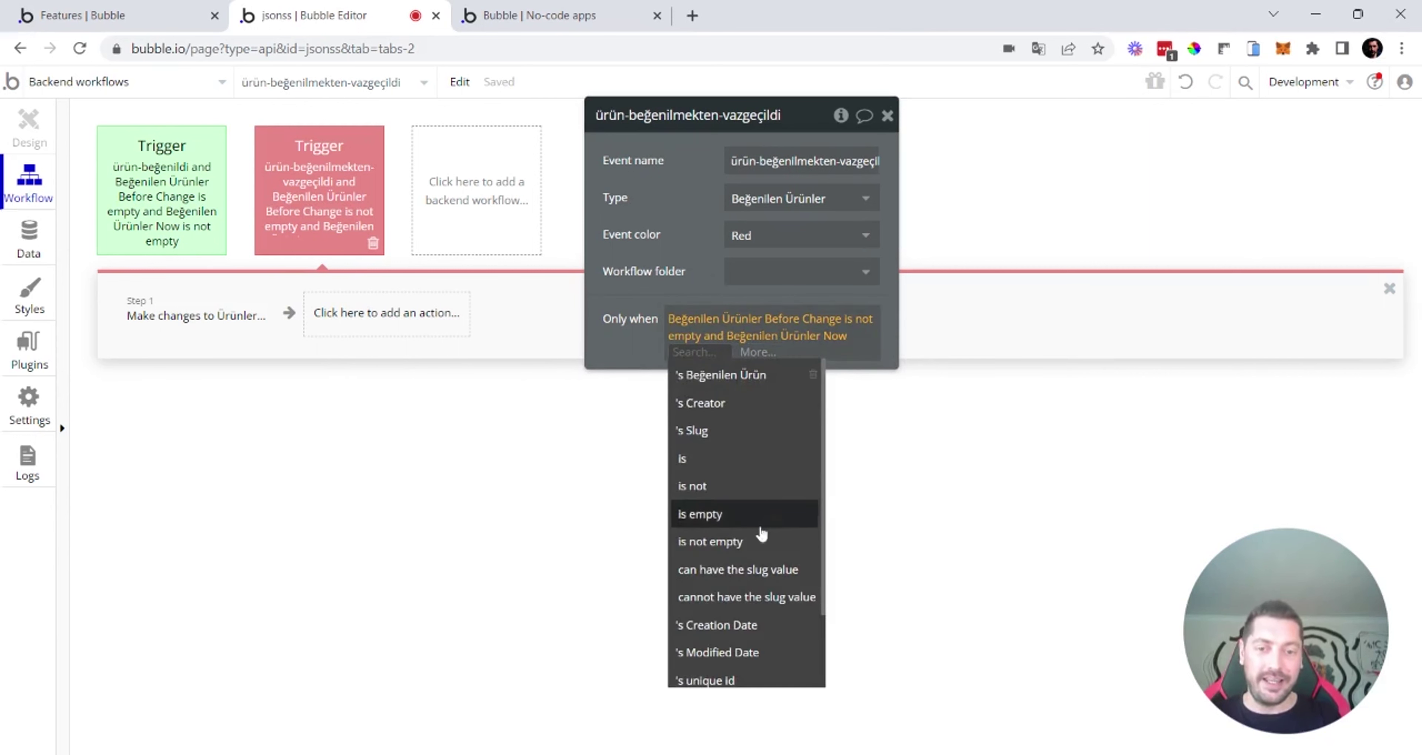
click(737, 515)
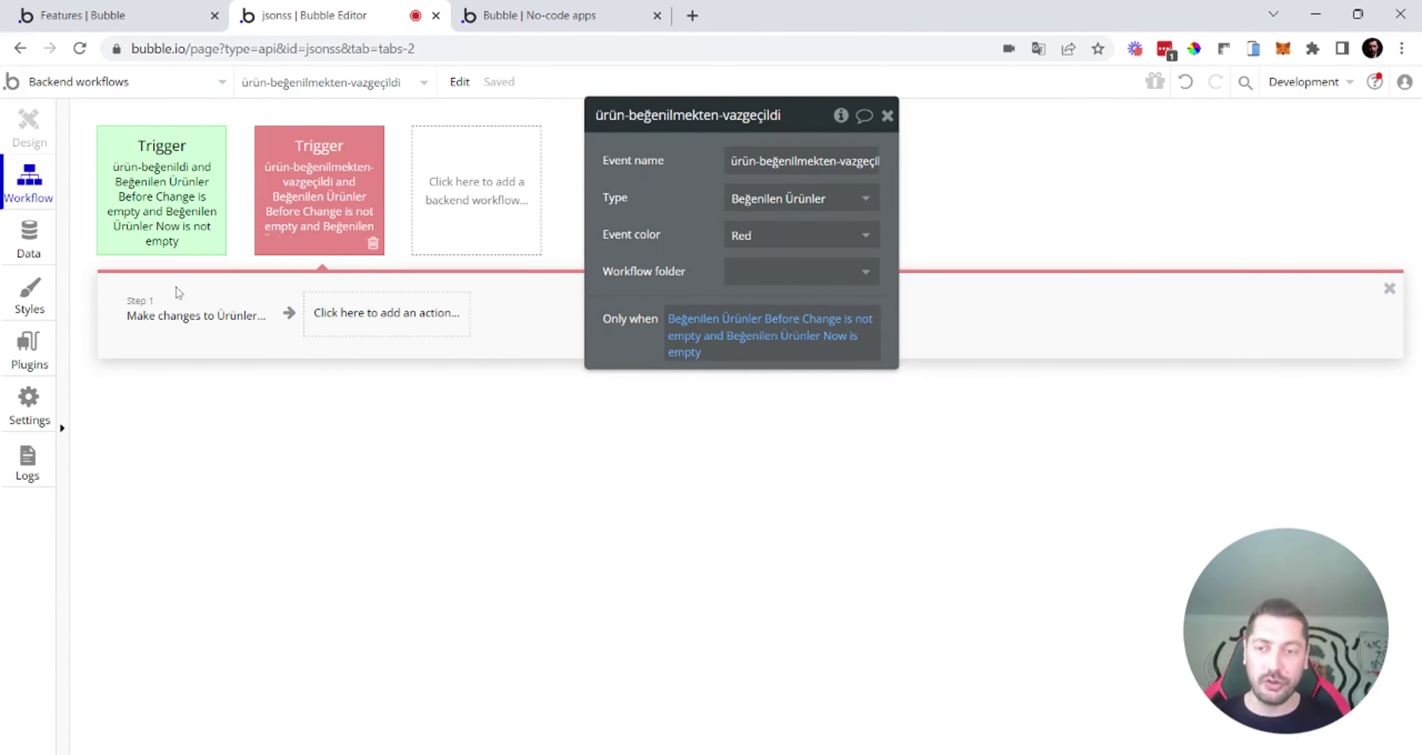
Step: In the ürün-beğenilmekten-vazgeçildi trigger's Make changes action, set Beğenen Kişi Sayısı to This Ürünler's Beğenen Kişi Sayısı - 1
click(107, 319)
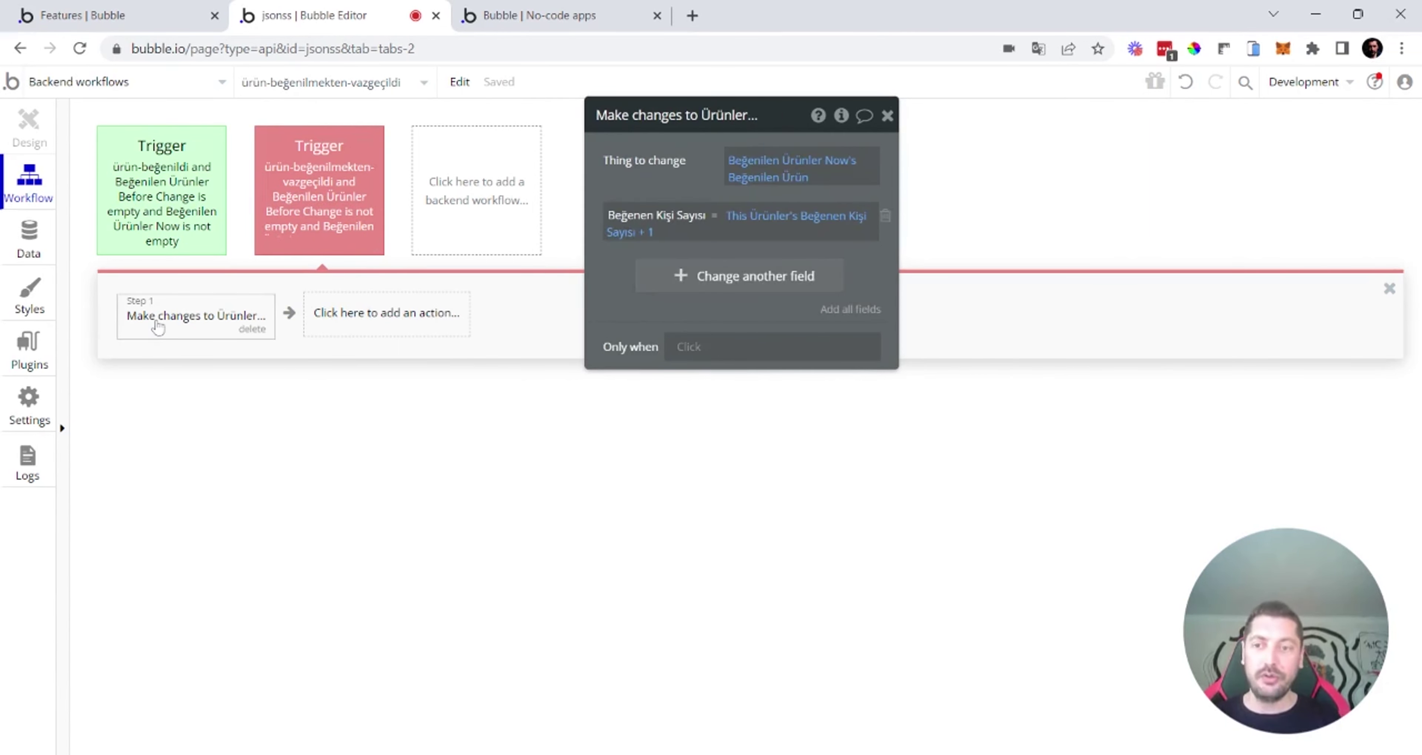
click(643, 233)
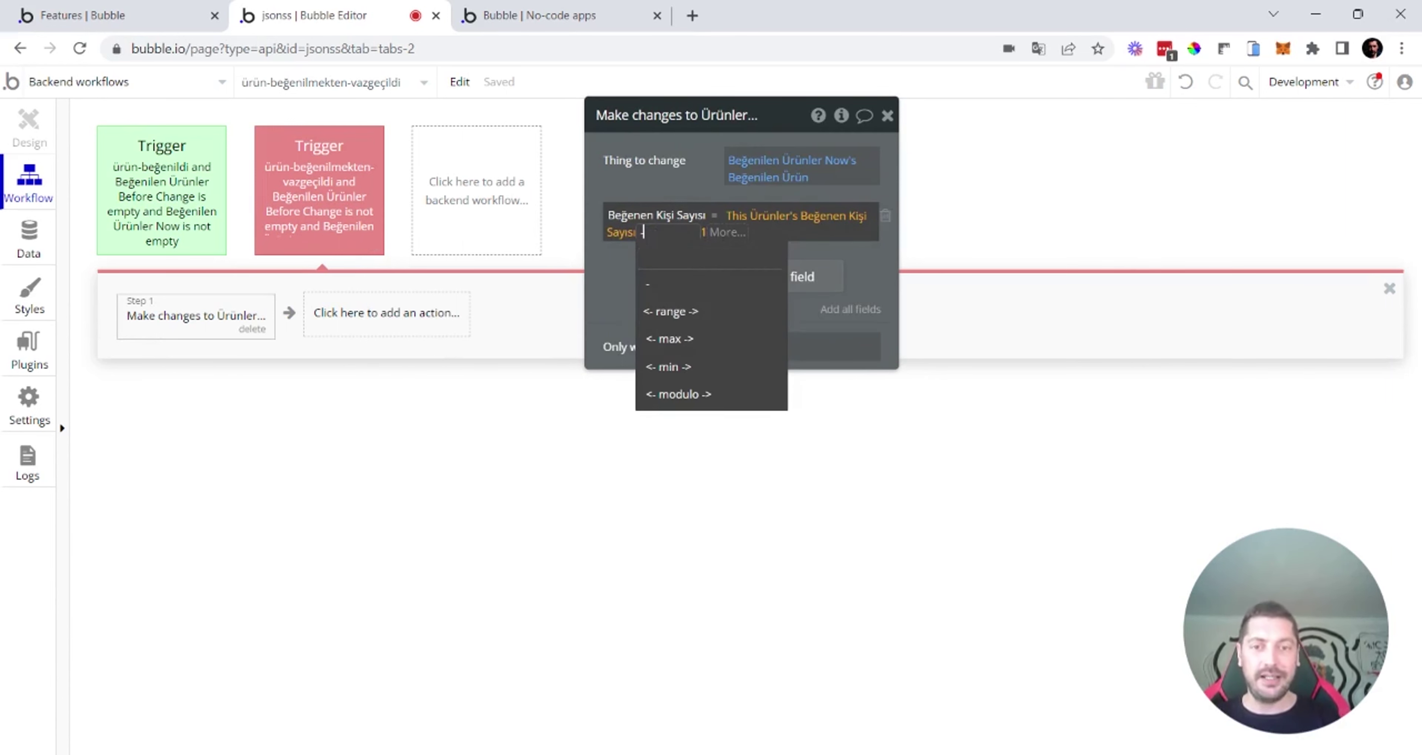
click(654, 284)
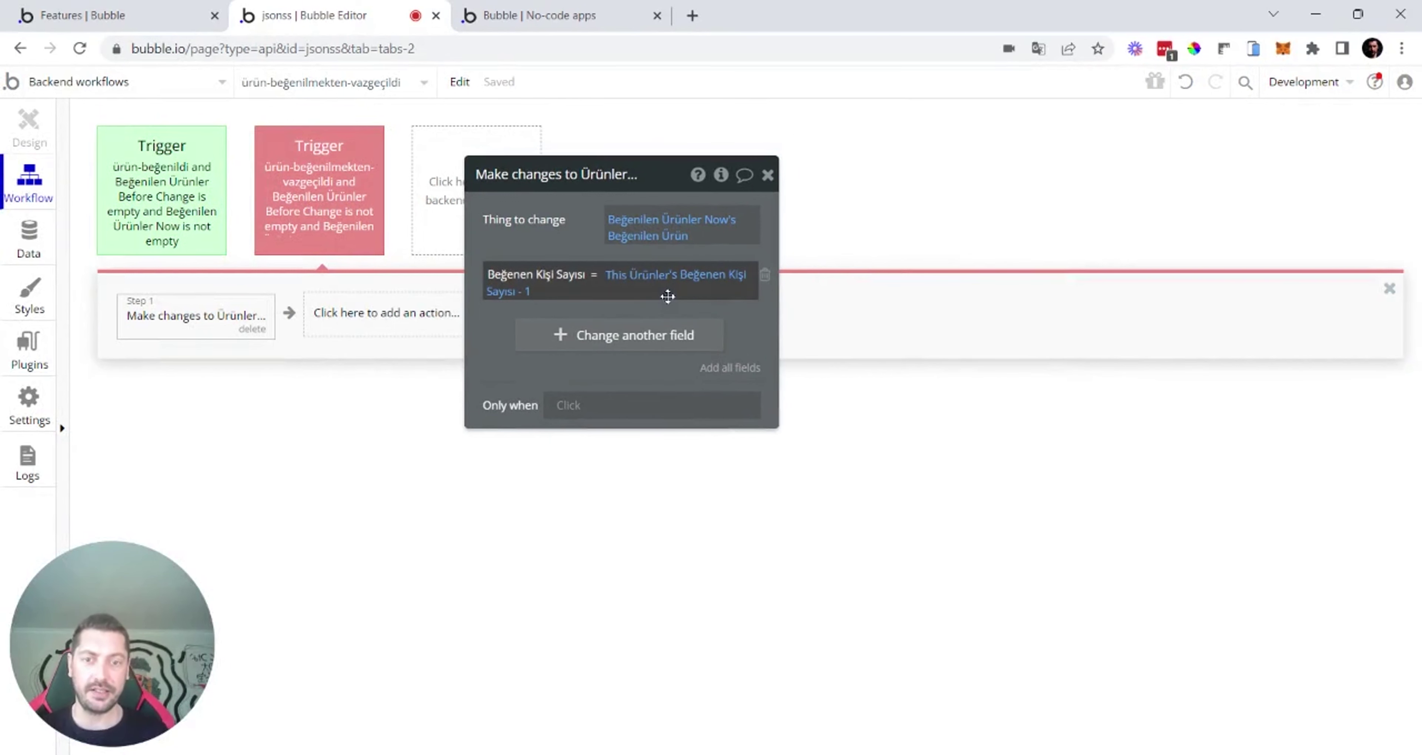
Step: Review the ürün-beğenildi trigger's condition and action, and compare them with the ürün-beğenilmekten-vazgeçildi trigger's condition
click(193, 177)
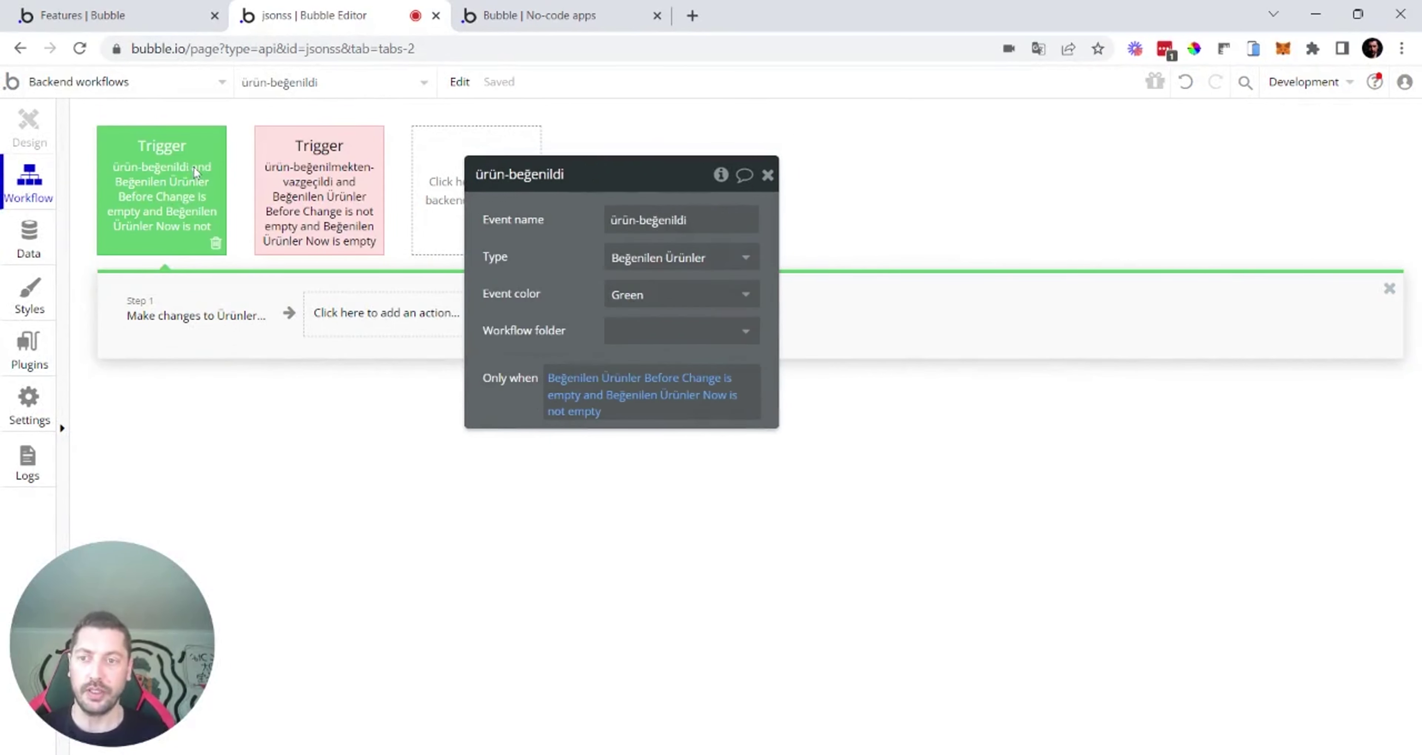
click(221, 320)
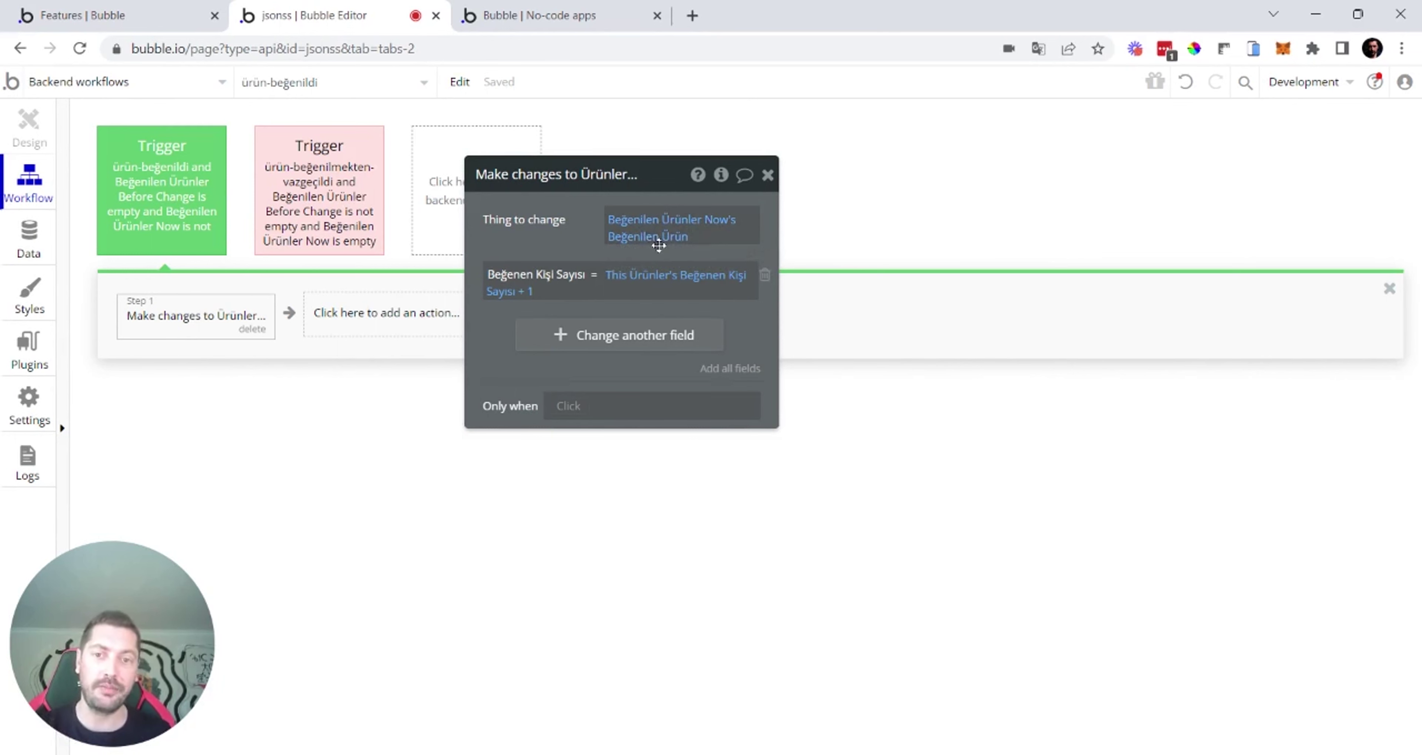
click(359, 196)
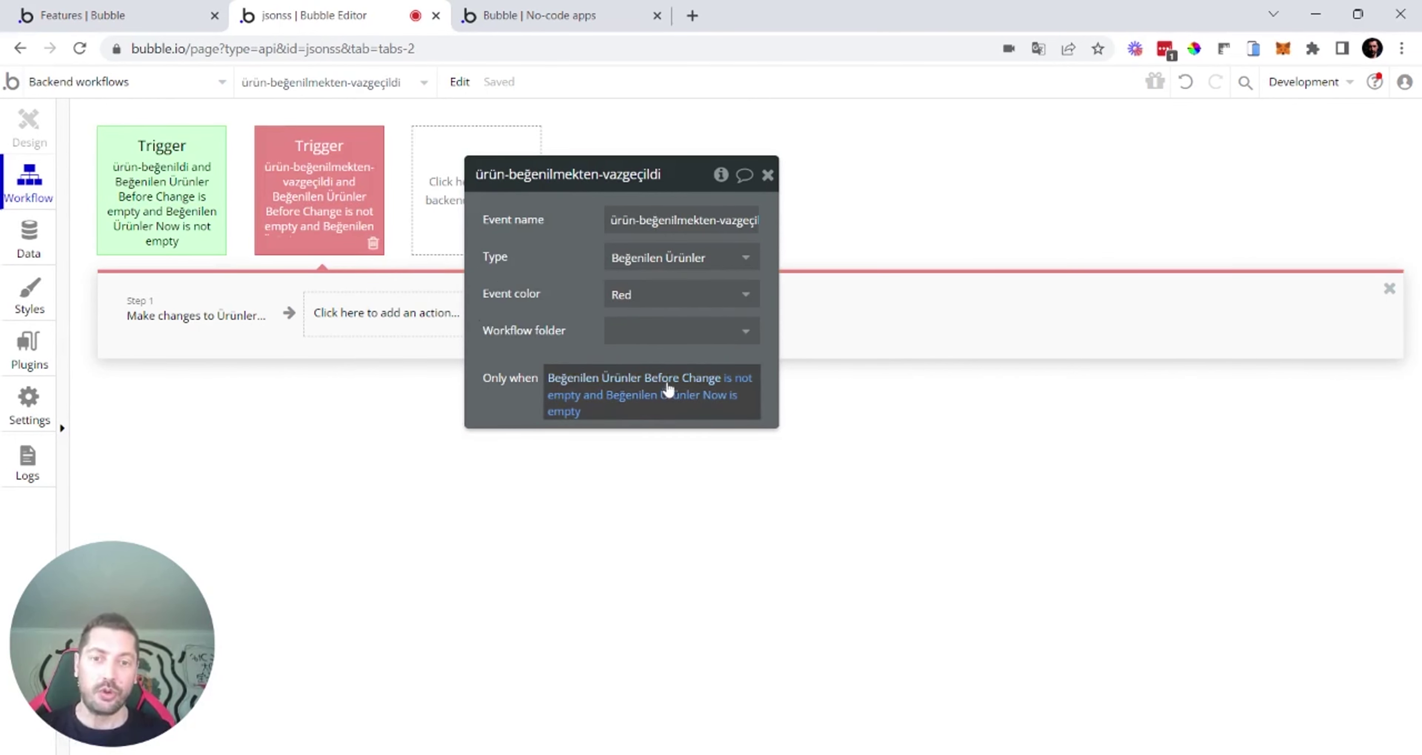
Step: Set the red trigger action's thing to change to Beğenilen Ürünler Before Change's Beğenilen Ürün and move its property editor aside
click(185, 316)
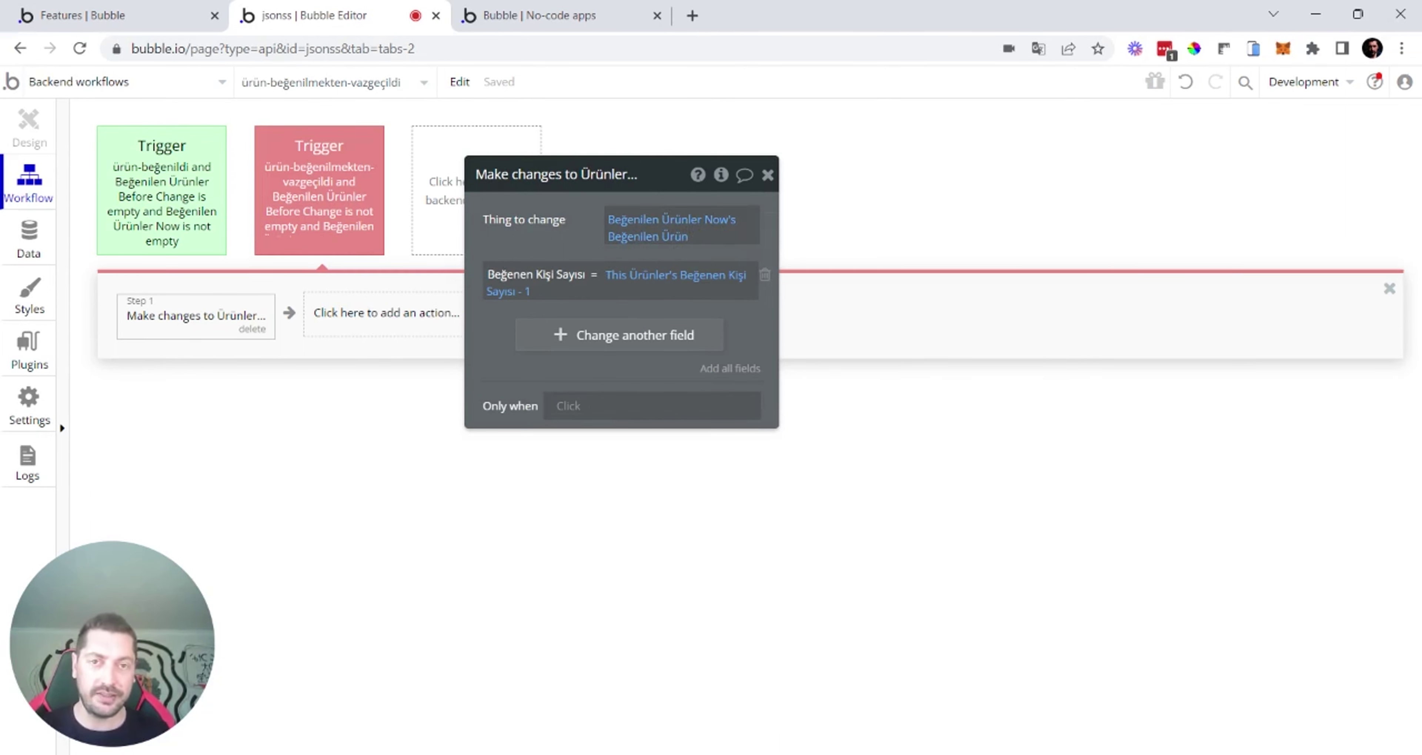
click(721, 224)
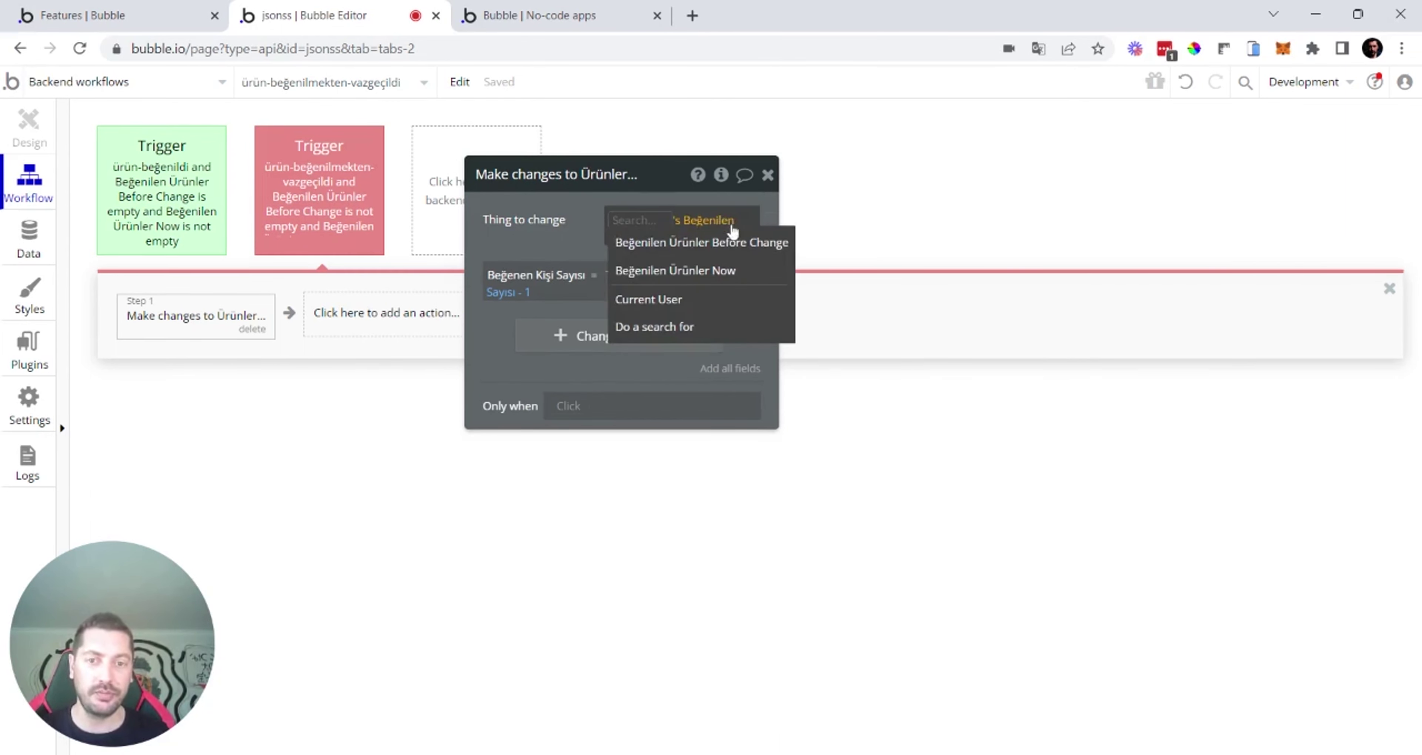
click(737, 243)
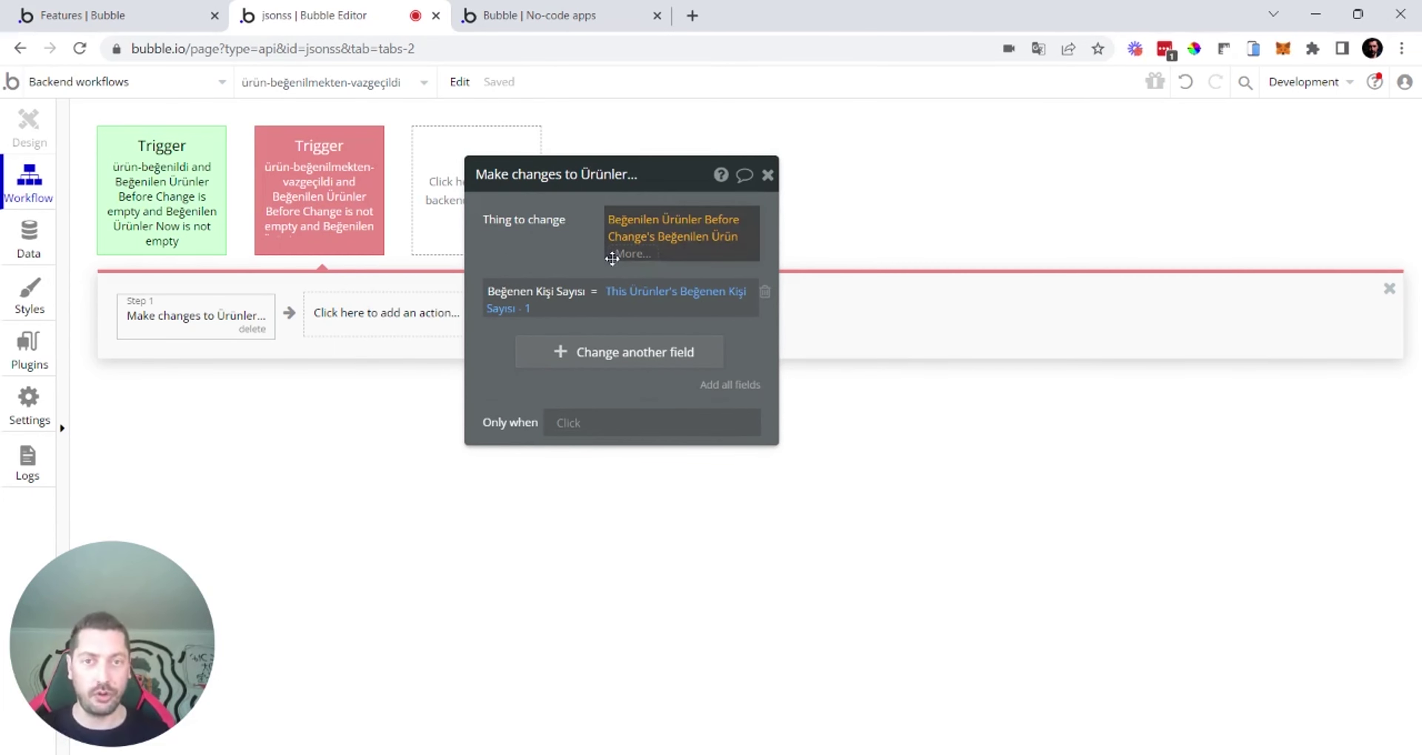
click(556, 243)
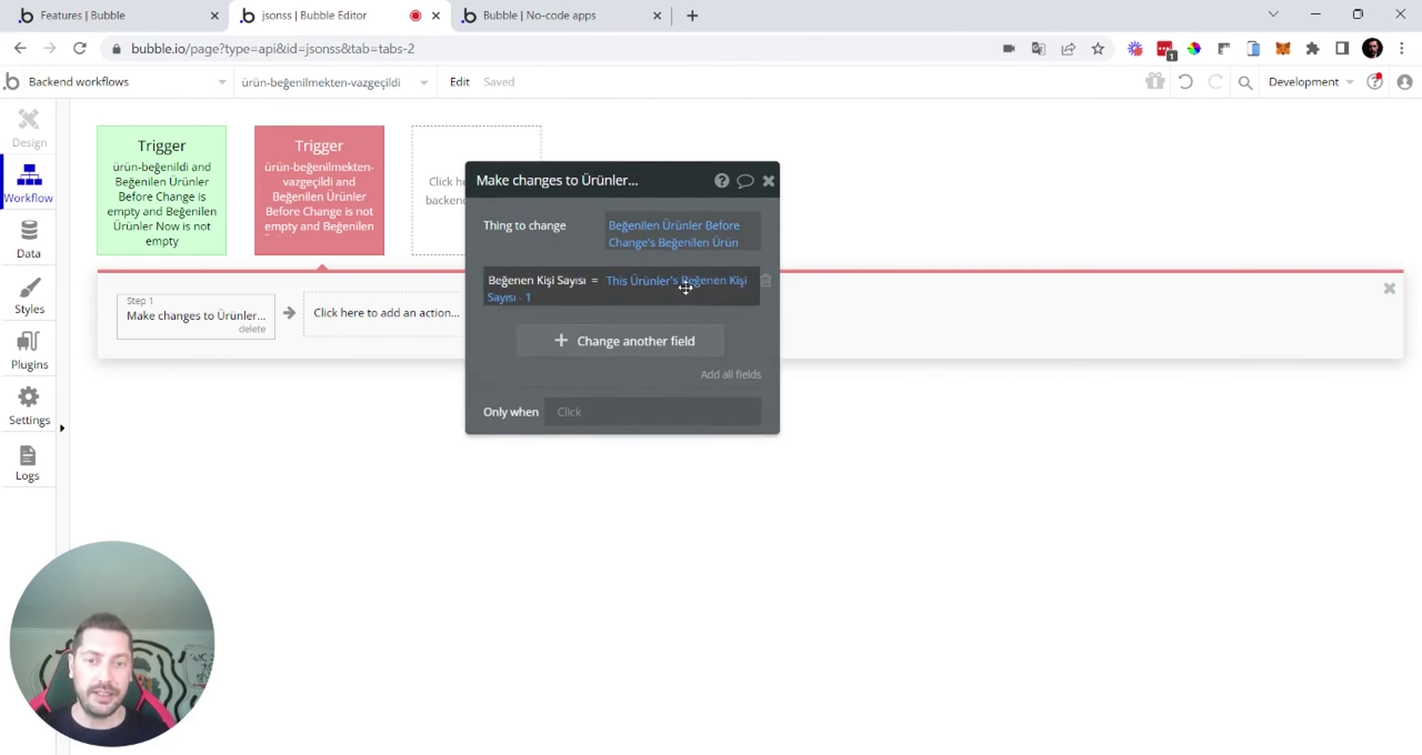
drag(565, 223, 550, 156)
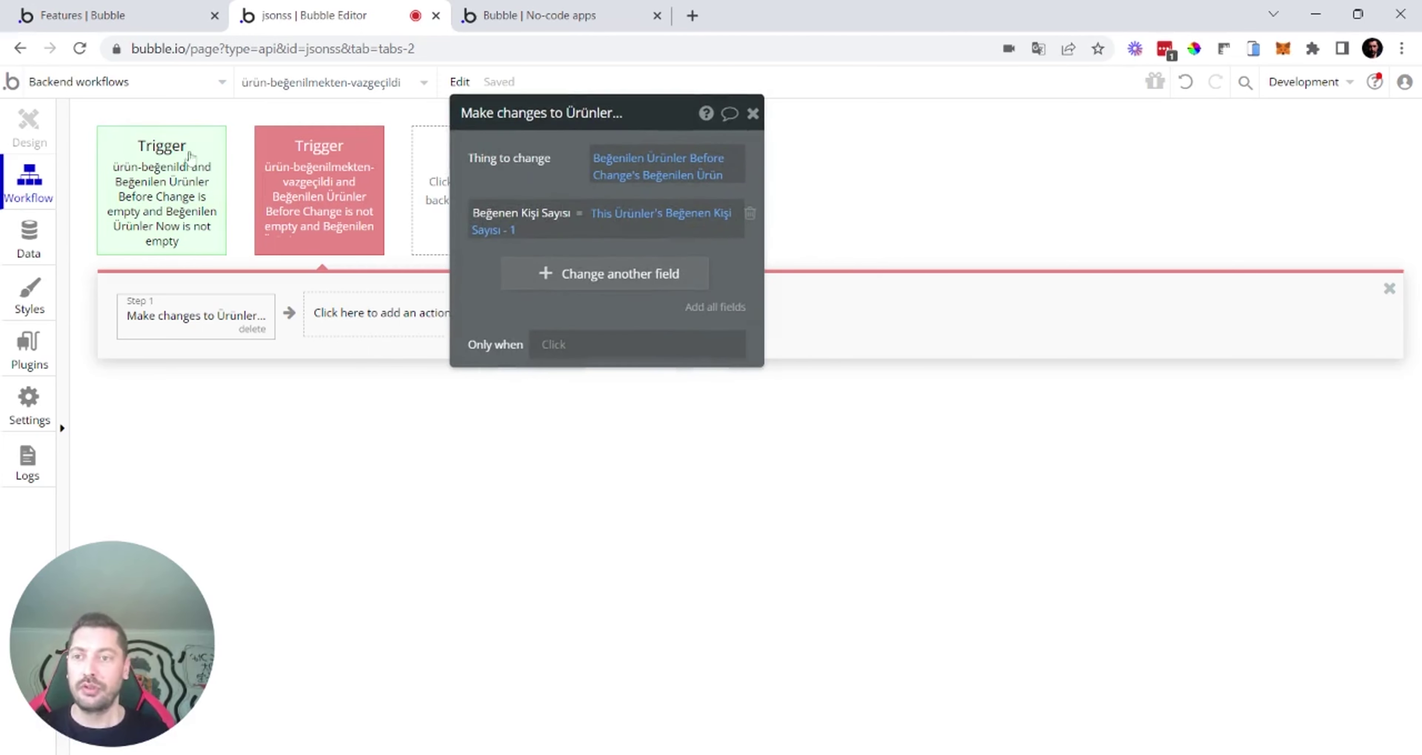
Step: Delete the second action from both the green and red icon-click workflows of the Like reusable element
click(155, 87)
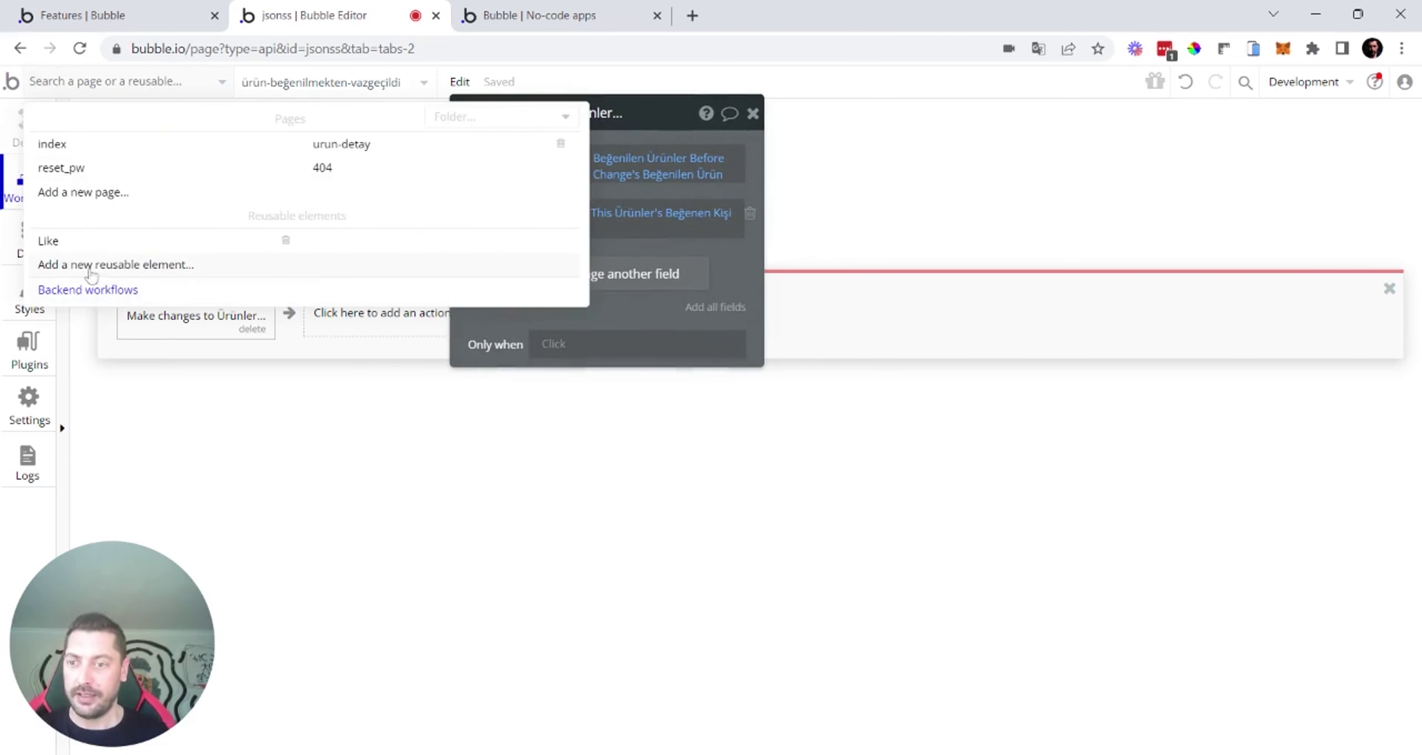
click(50, 249)
click(209, 237)
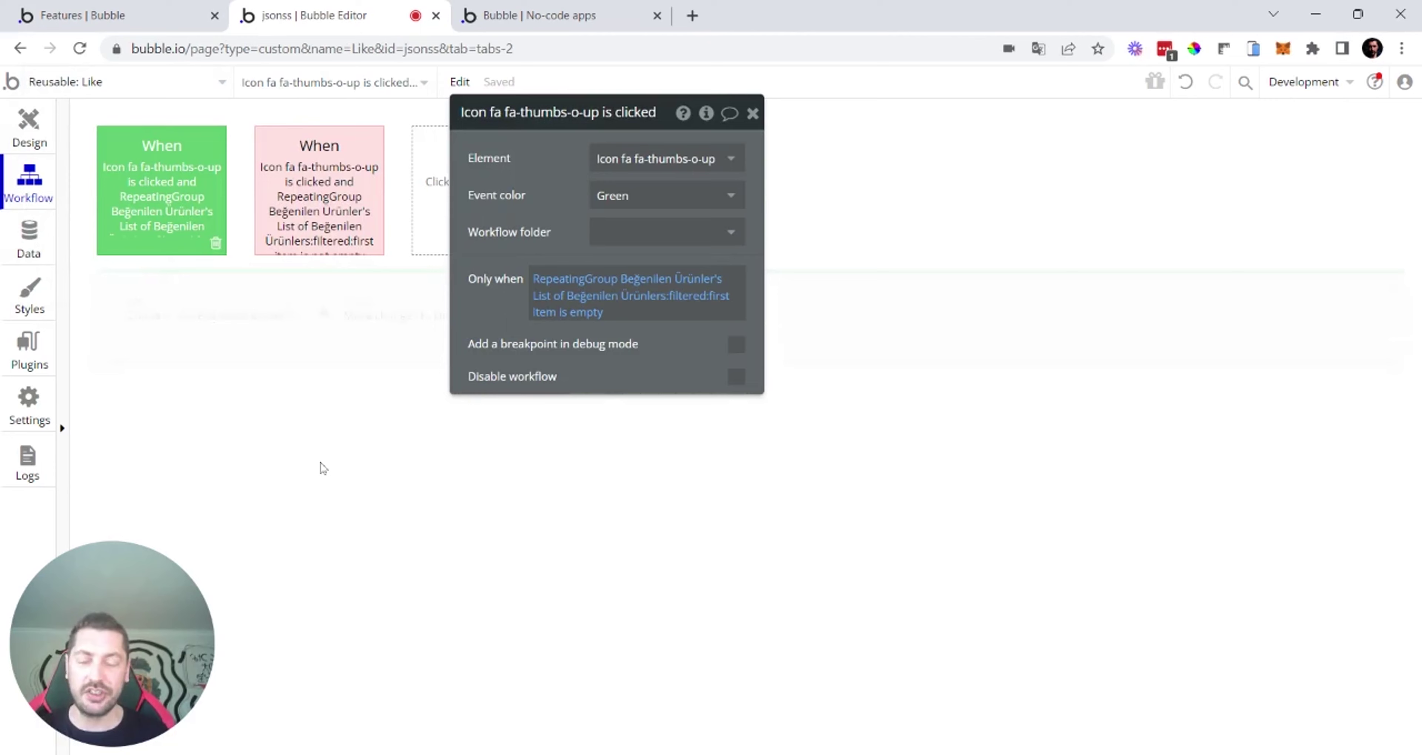
click(395, 323)
click(475, 338)
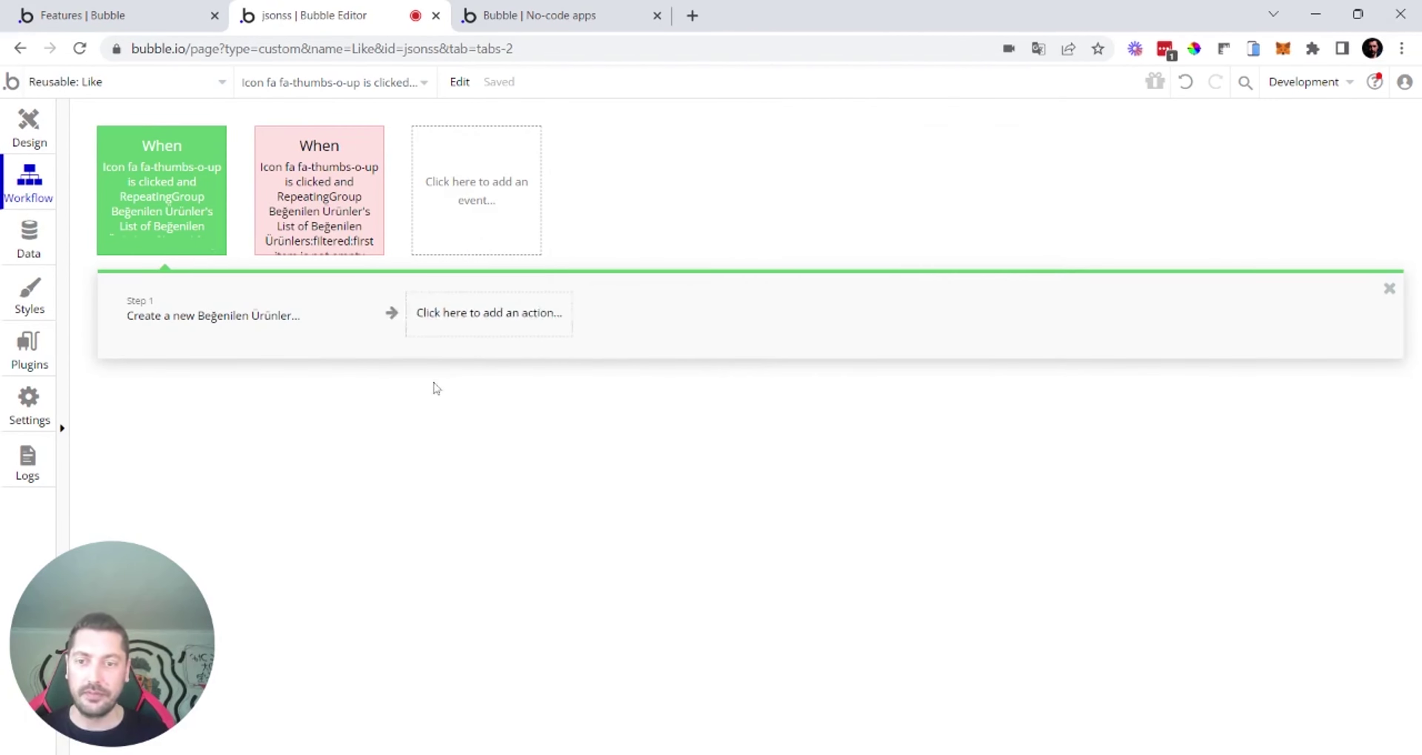
click(349, 197)
click(387, 317)
click(441, 335)
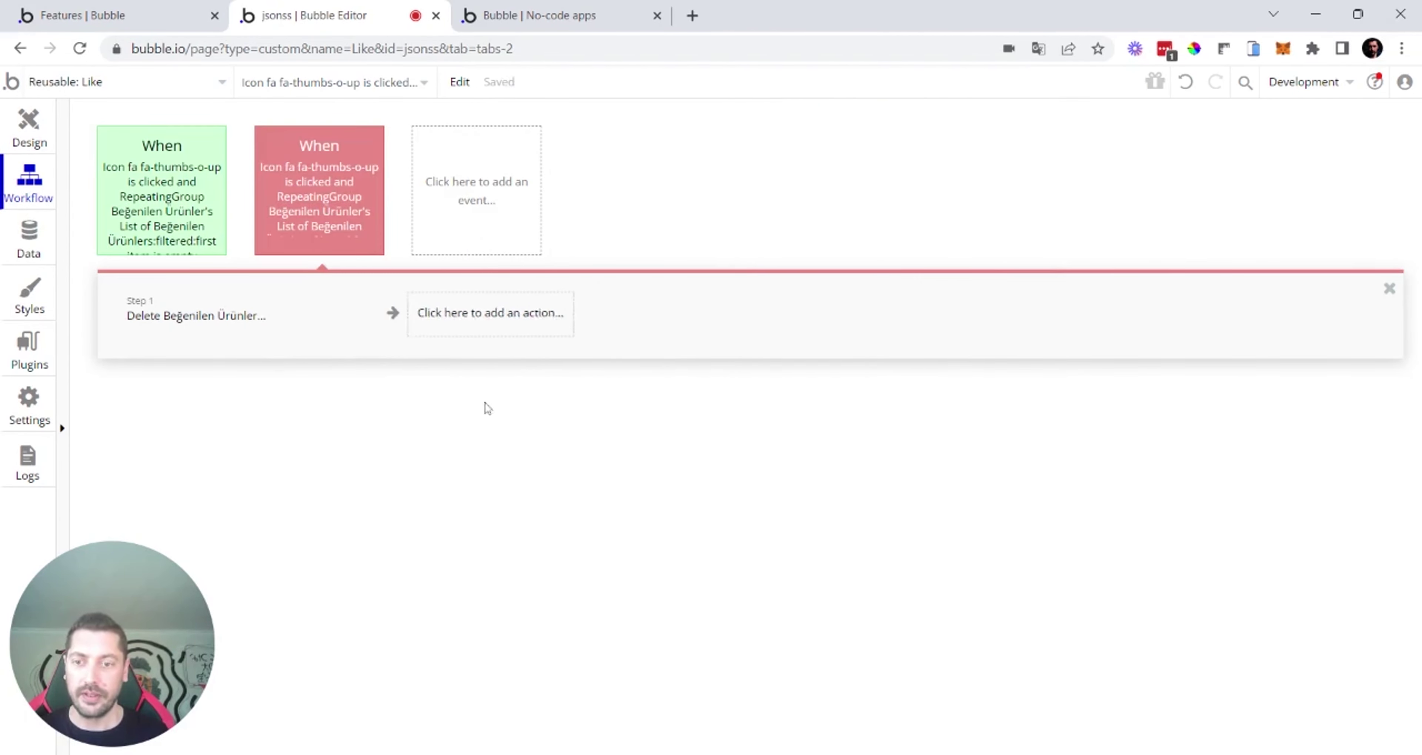
Step: Review the Like element's green and red workflows, including the Create a new Beğenilen Ürünler action
click(162, 193)
click(319, 193)
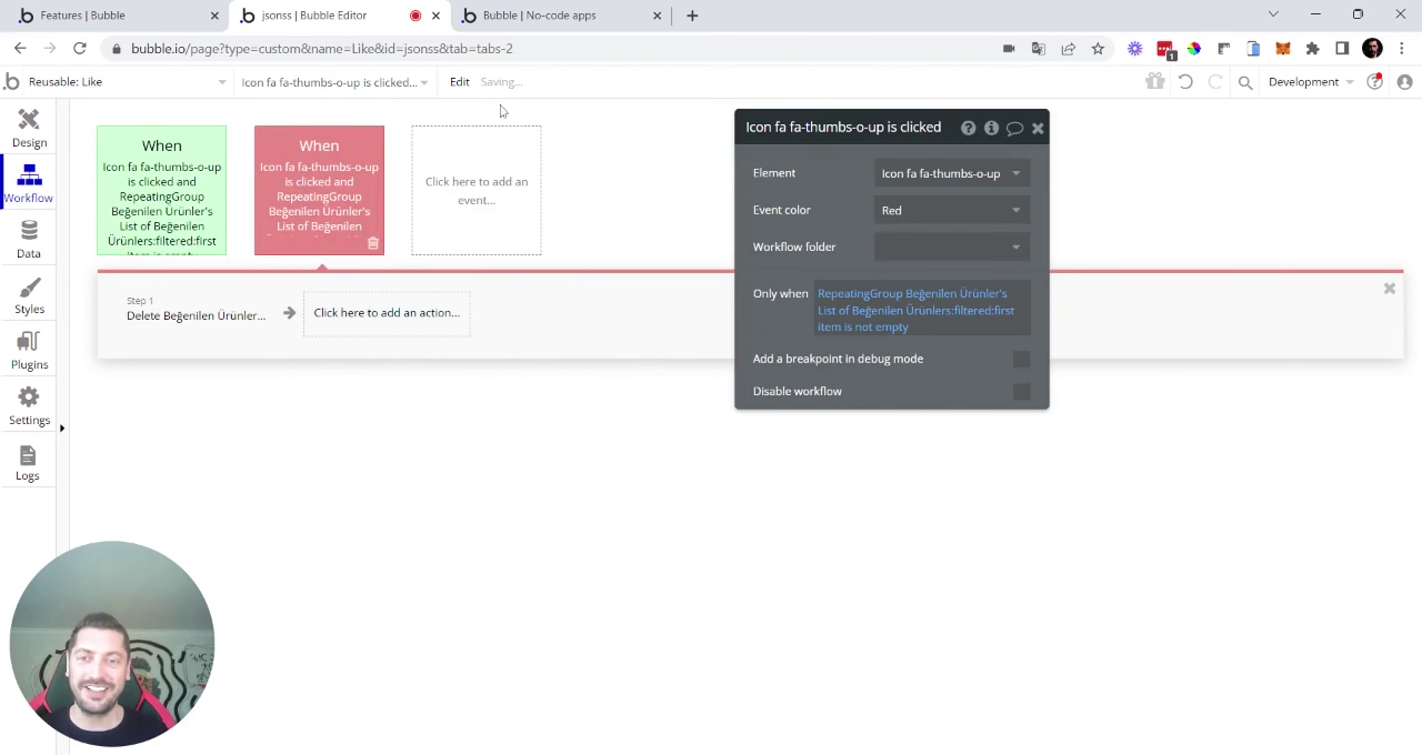
click(199, 201)
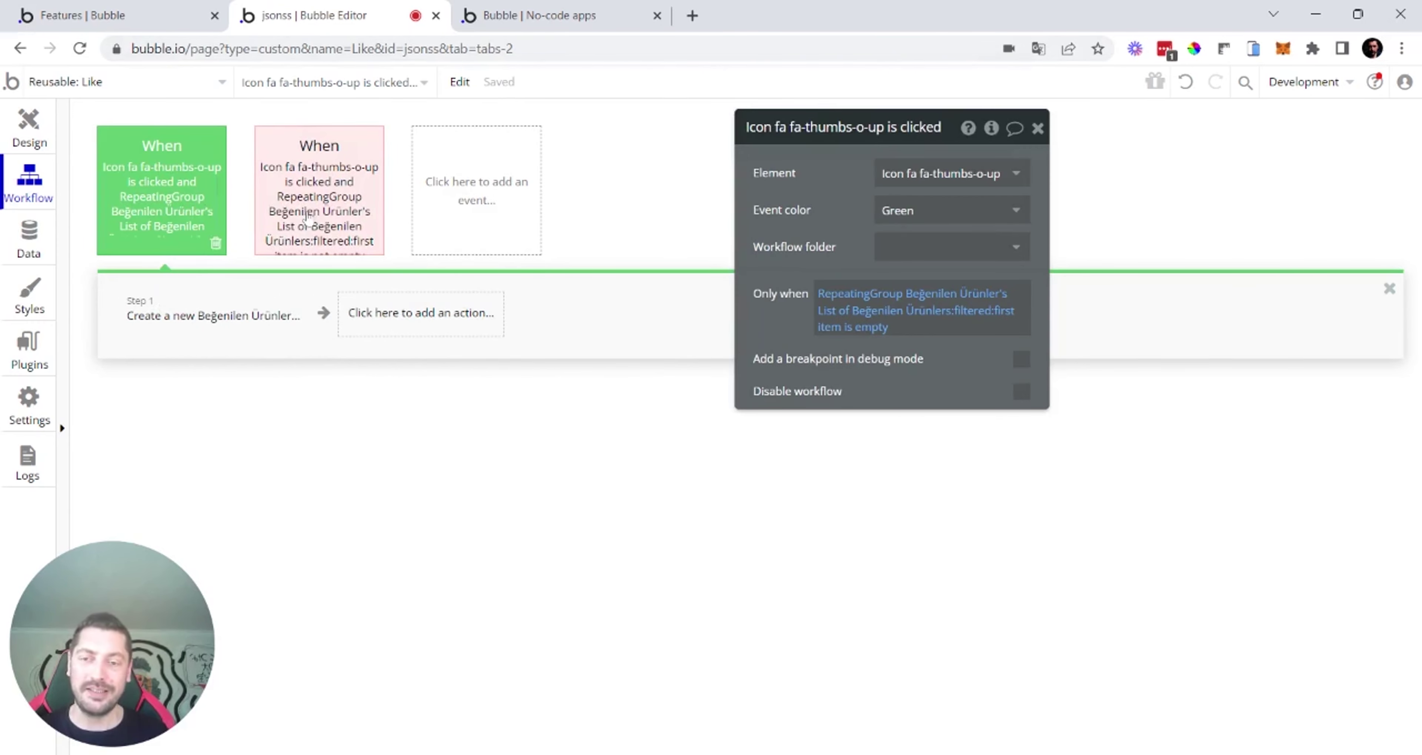
click(160, 329)
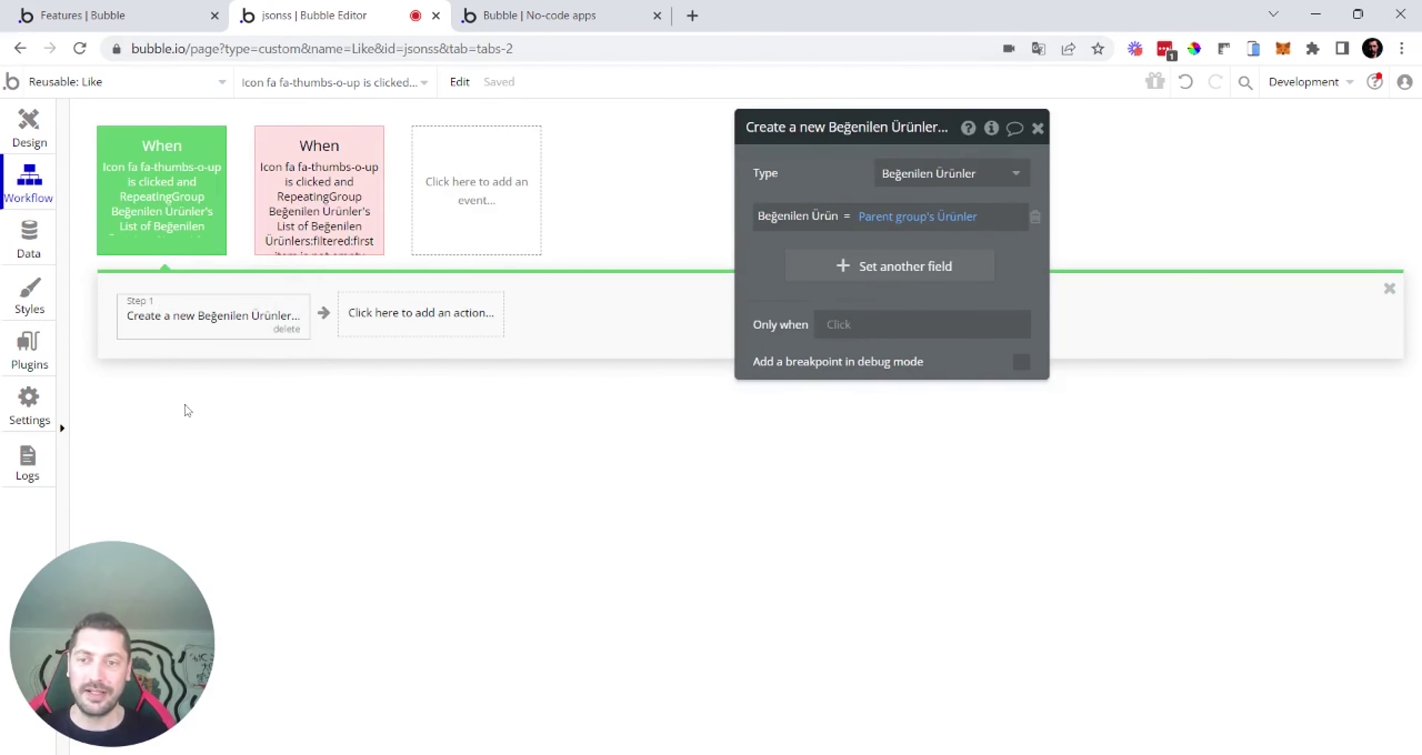
click(319, 215)
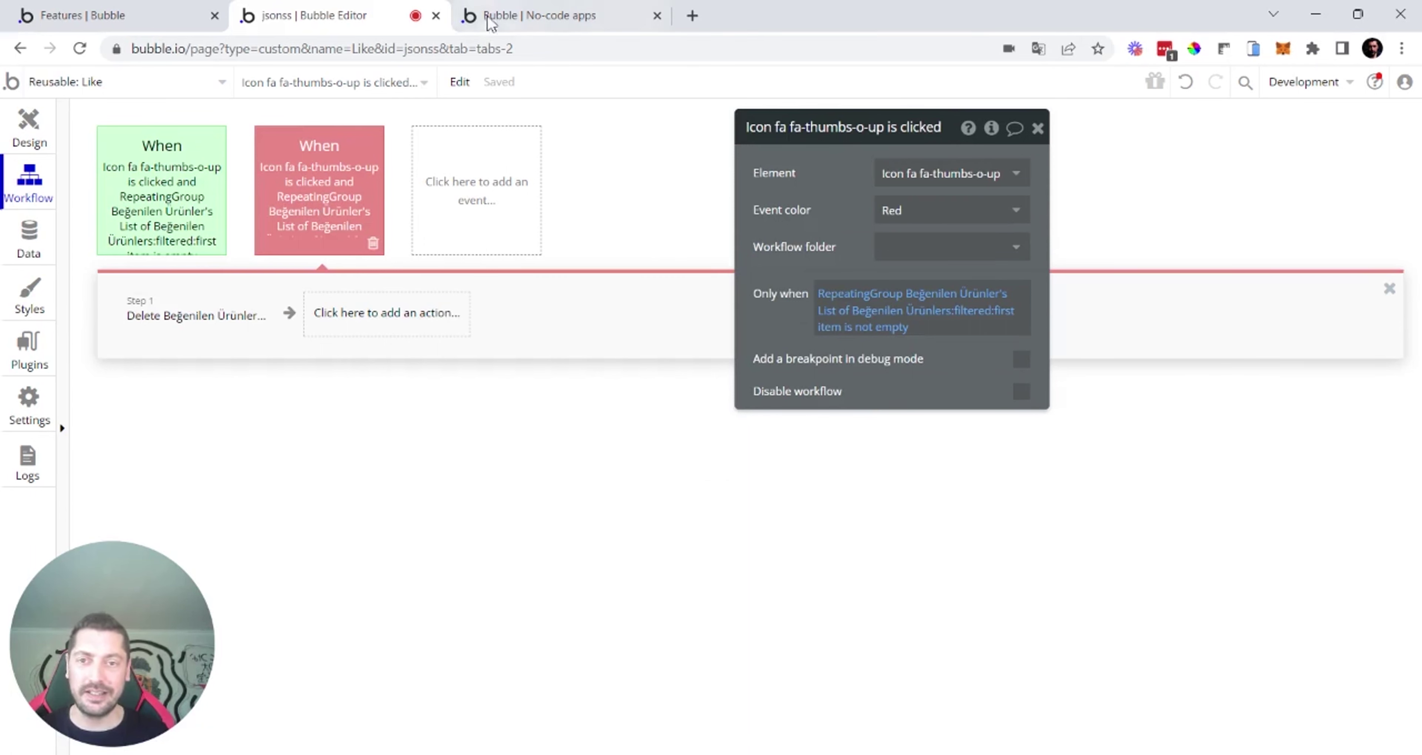
Step: Reload the app preview and test the like buttons by unliking and re-liking Dell PowerBook, and toggling the like on Mac
click(499, 15)
key(F5)
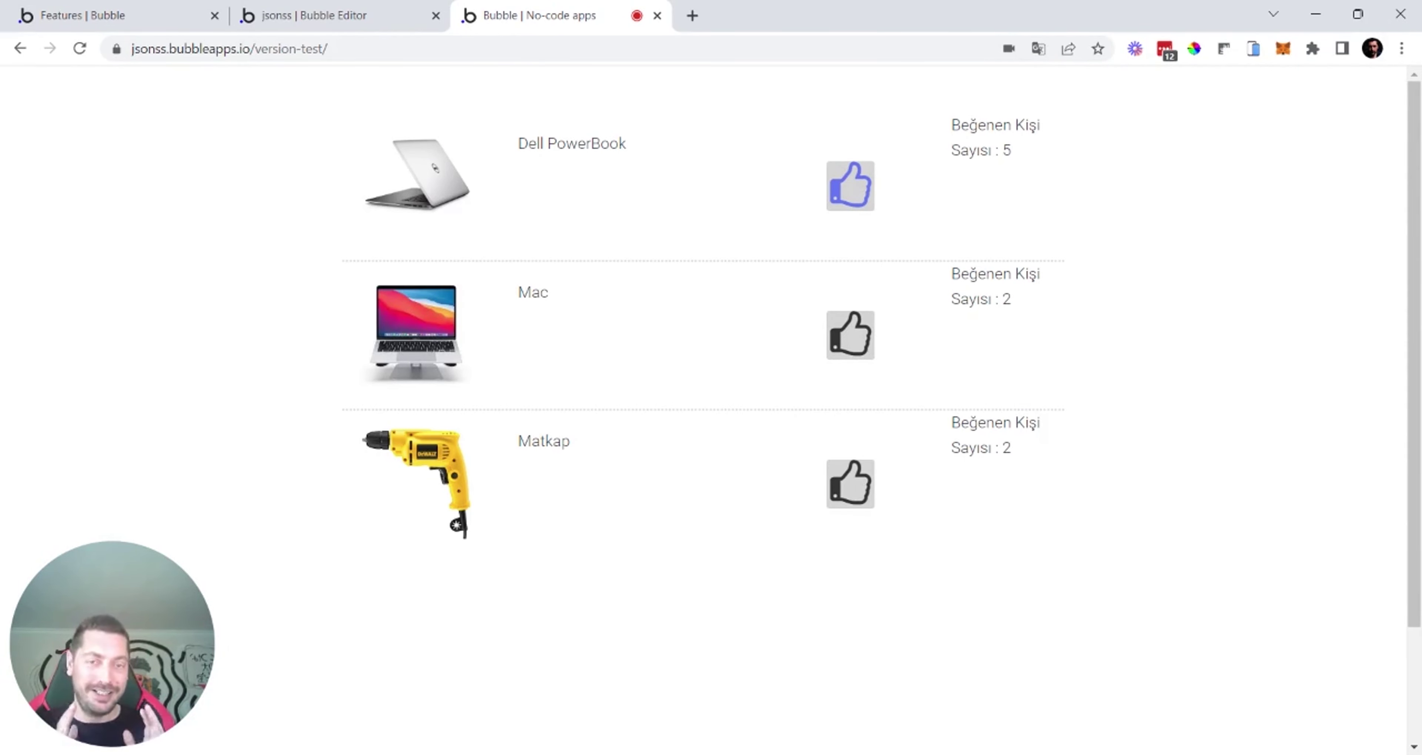
click(866, 206)
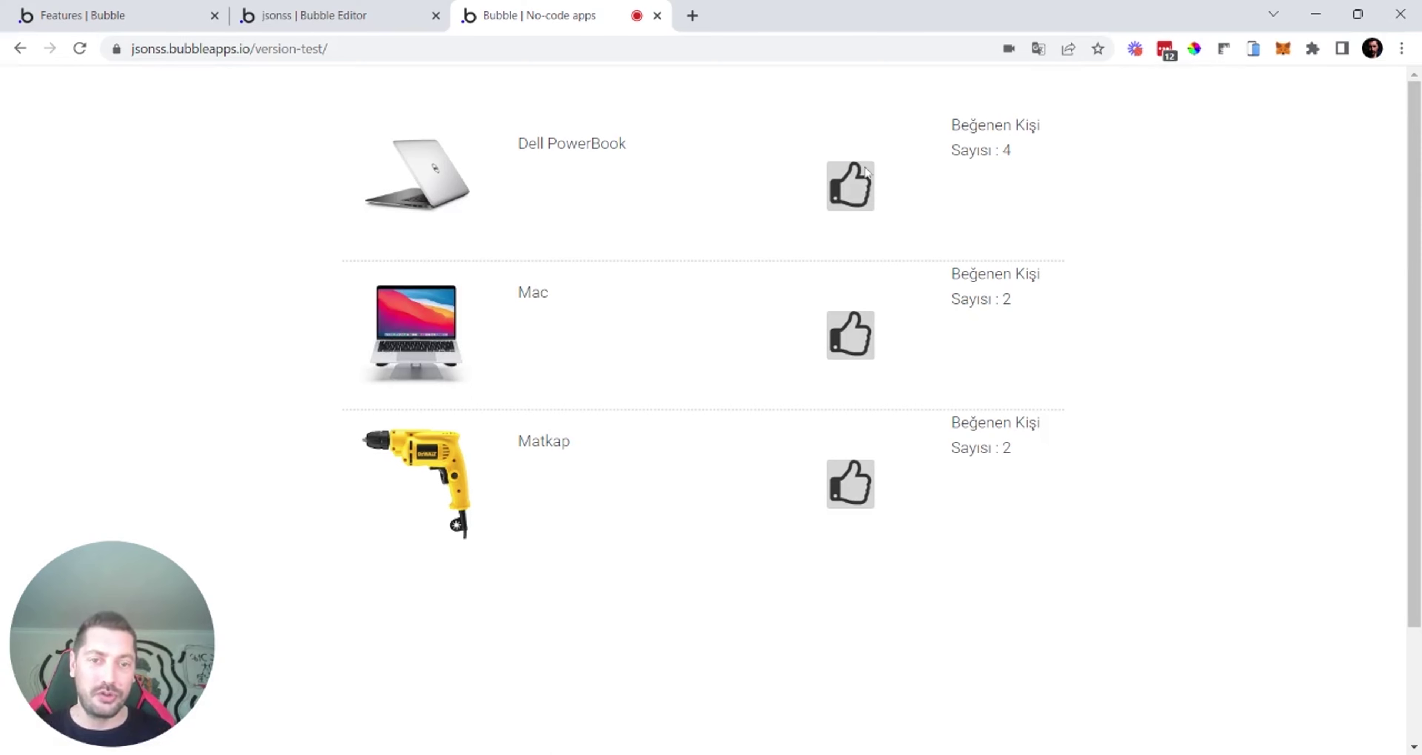
click(856, 203)
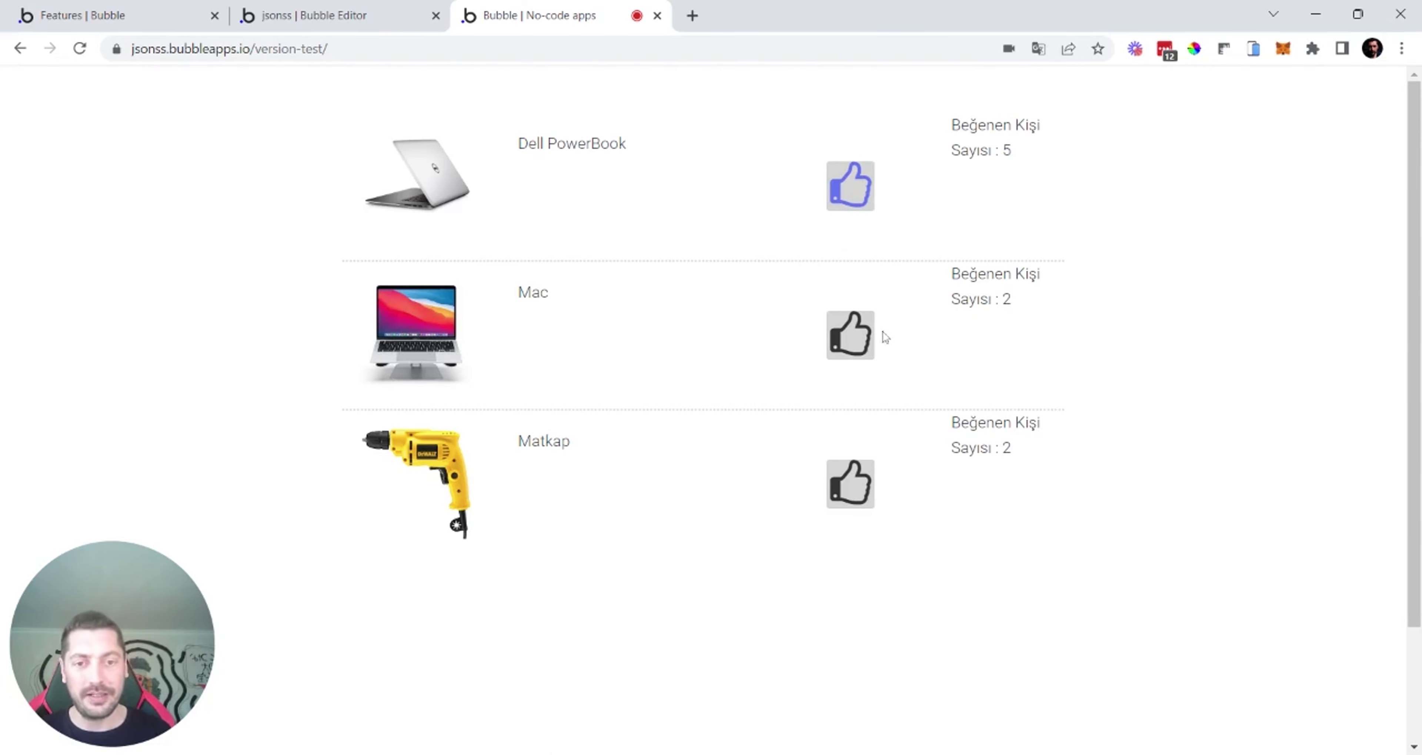
click(858, 340)
click(845, 365)
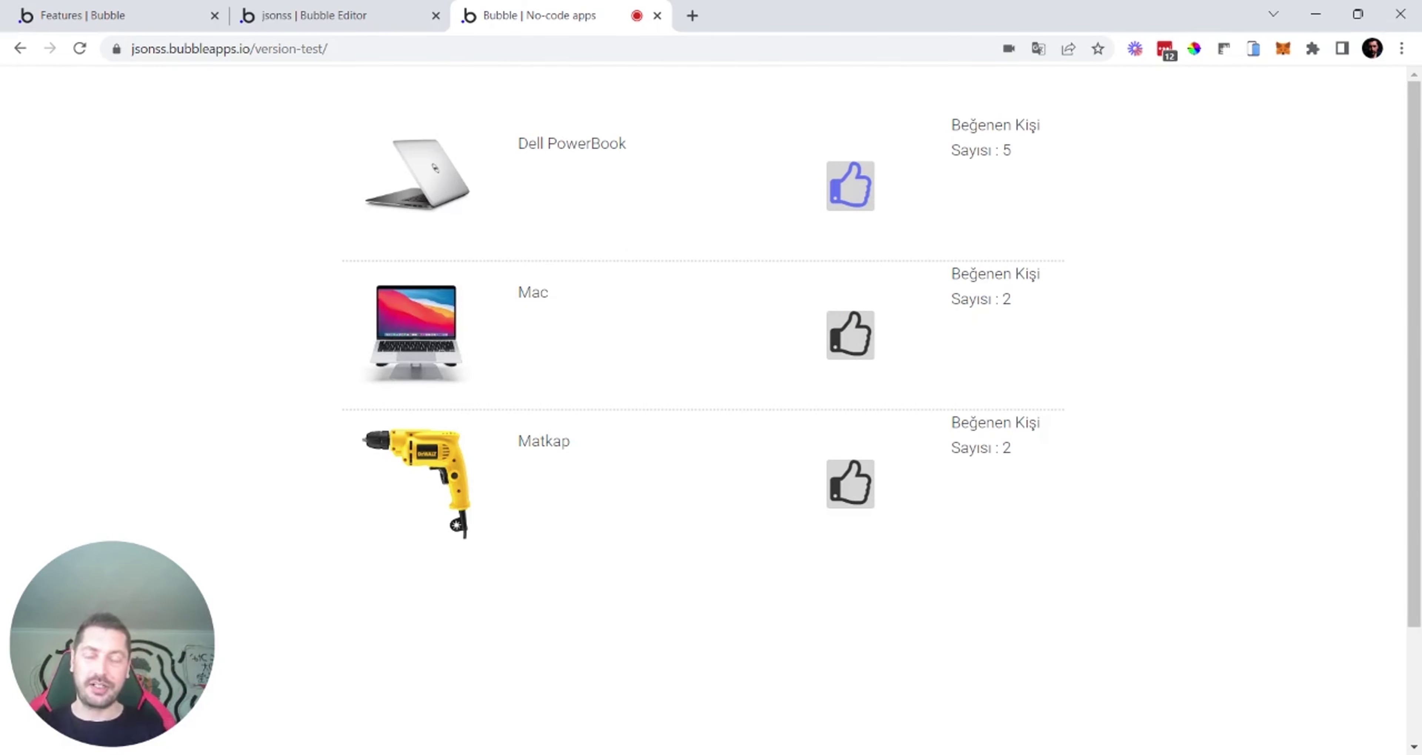
Step: Examine the All Beğenilen Ürünlers app data against the preview's likes and refresh the data
click(334, 16)
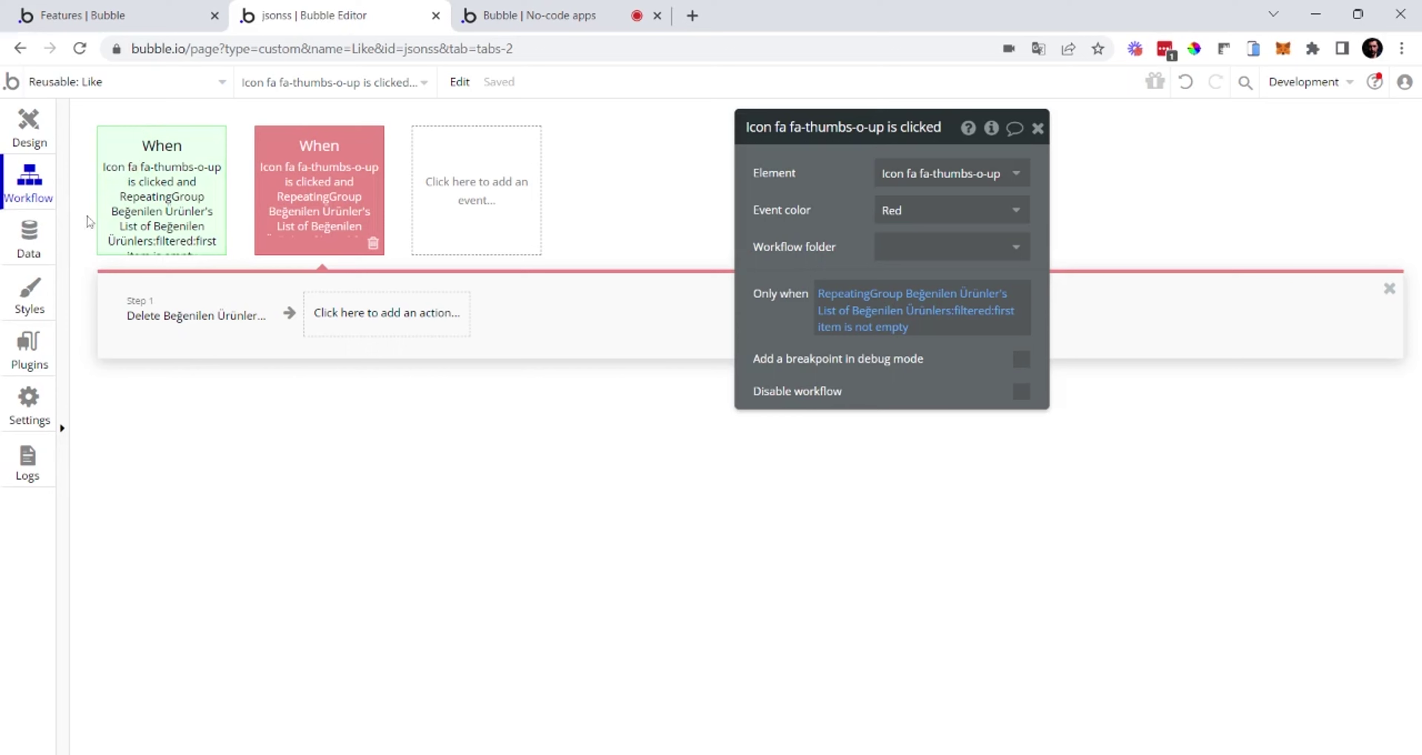
click(29, 241)
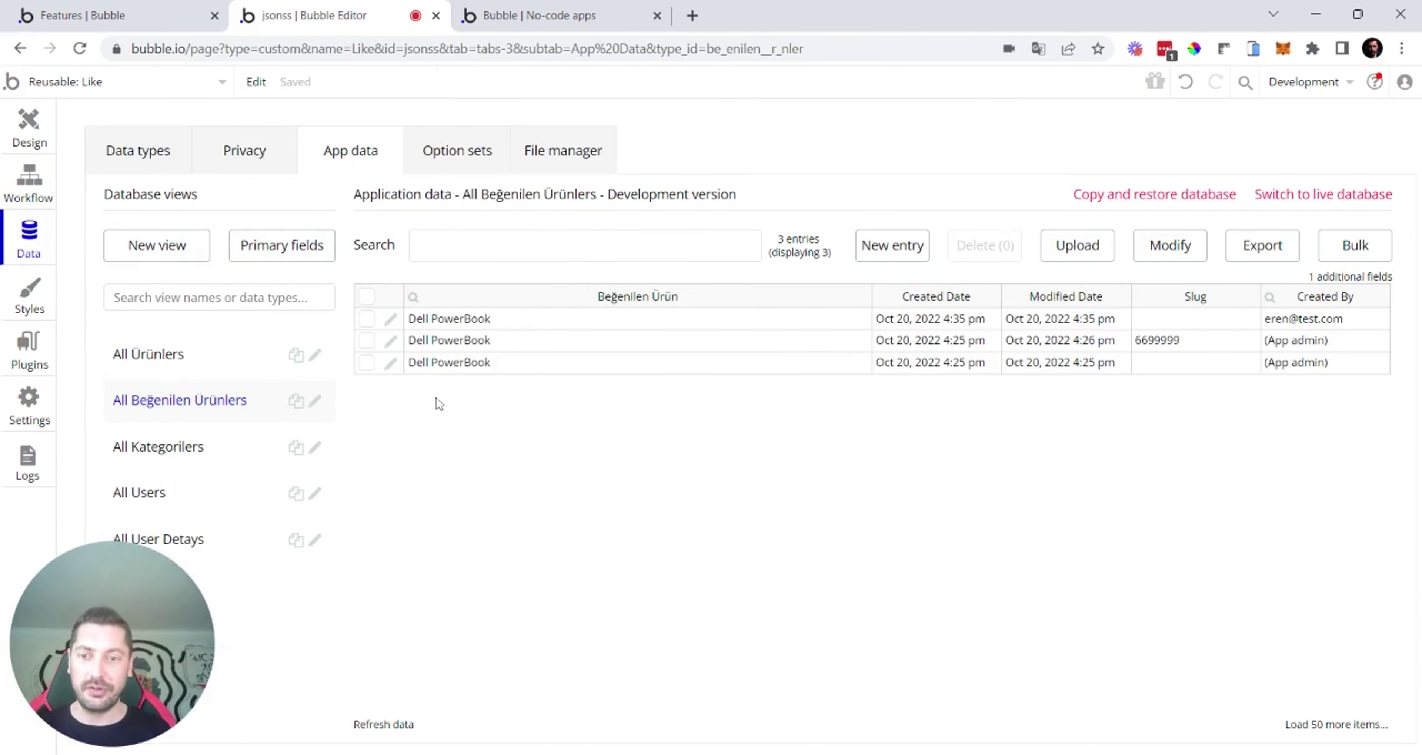
click(194, 363)
click(194, 403)
click(476, 11)
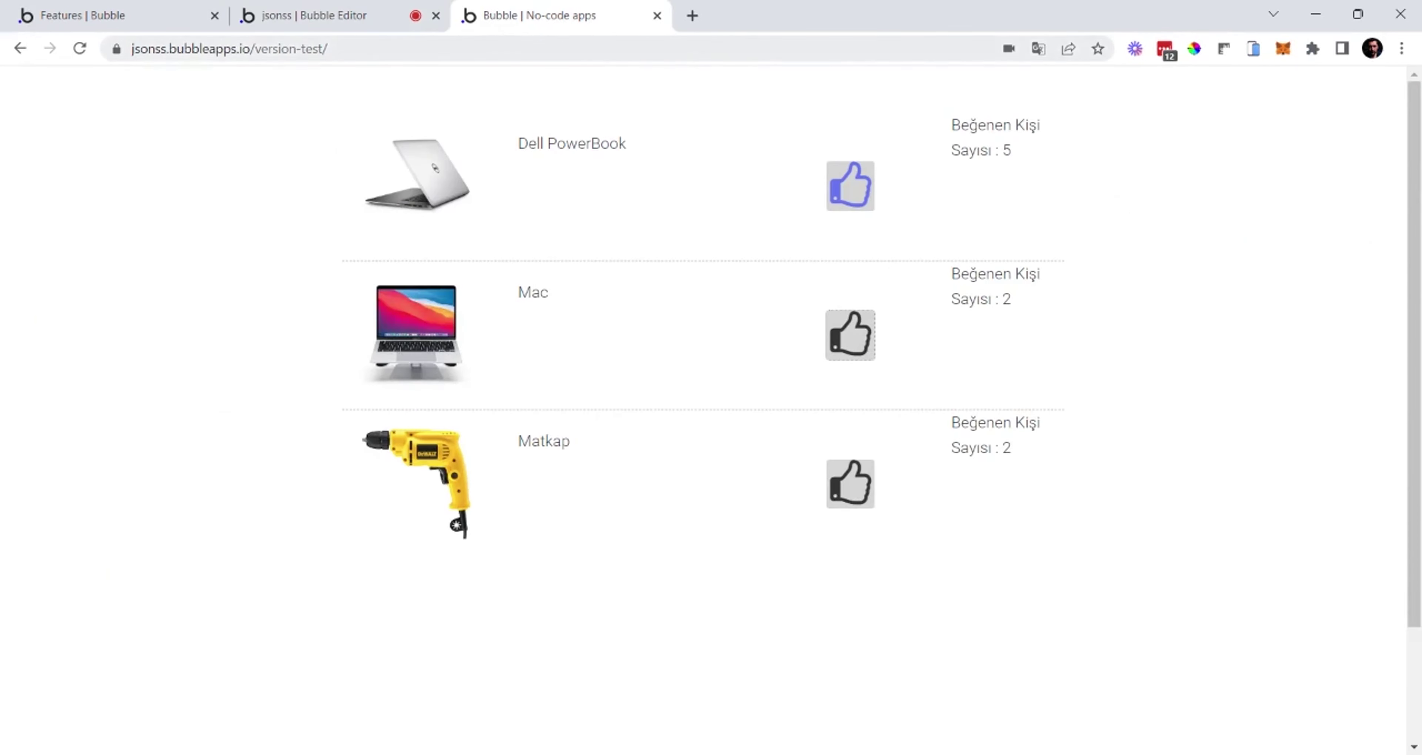
click(369, 12)
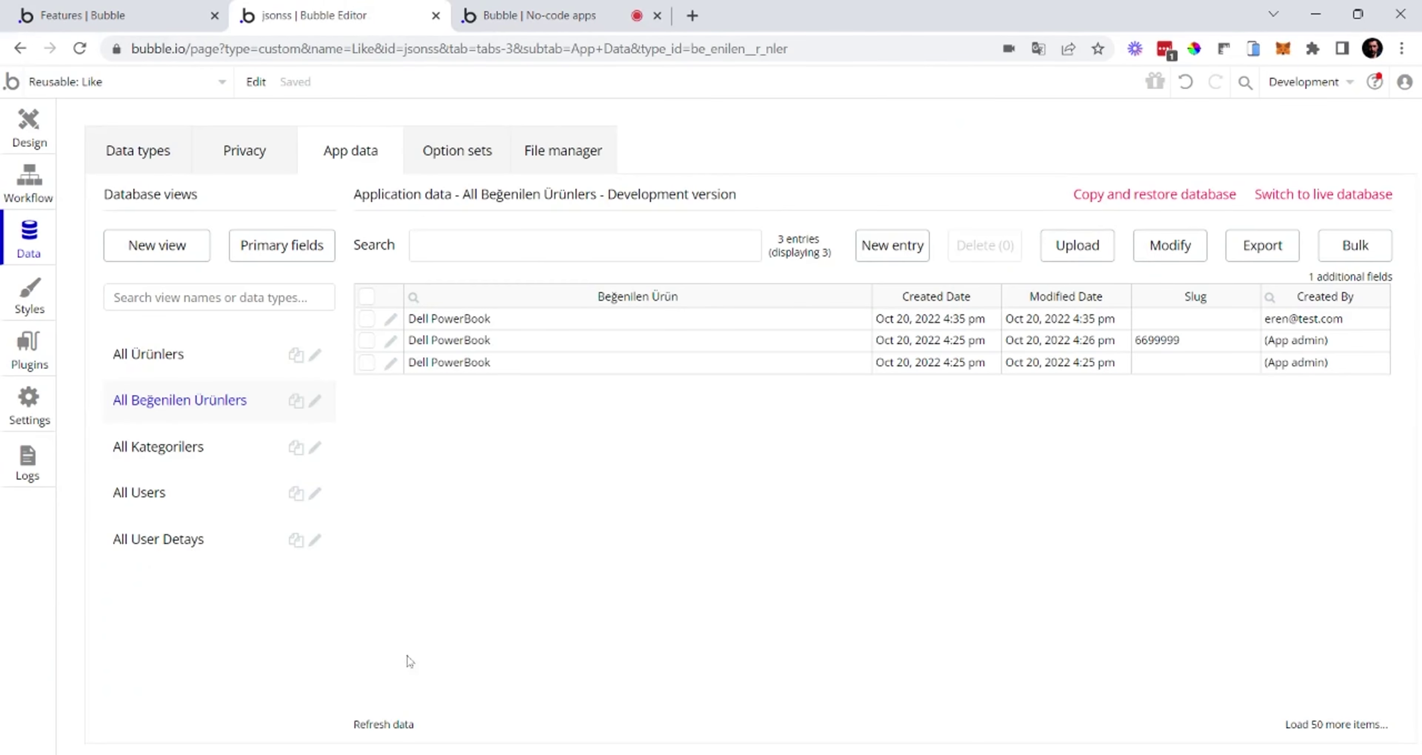
click(396, 725)
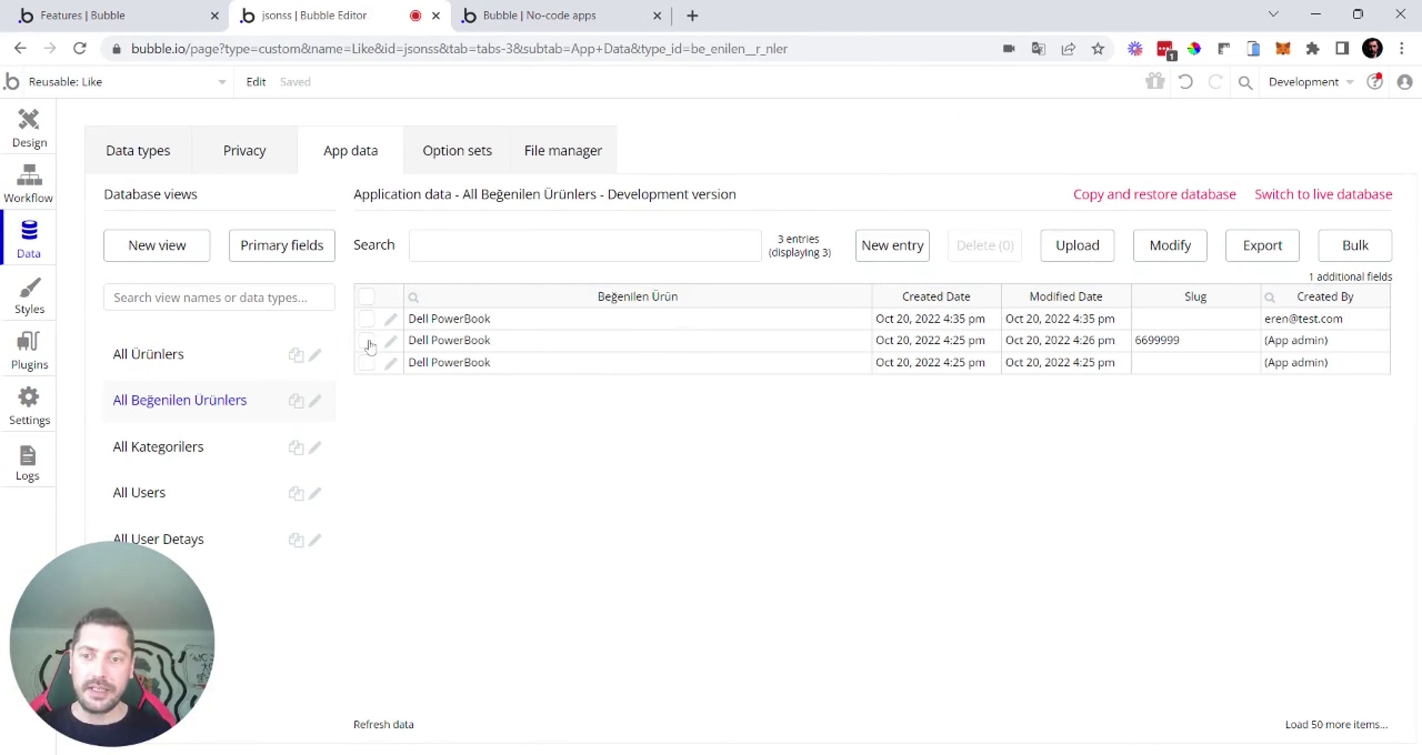
Step: Like Mac and Matkap in the app preview, and check their Beğenilen Ürünler entries and Matkap's like count
click(506, 8)
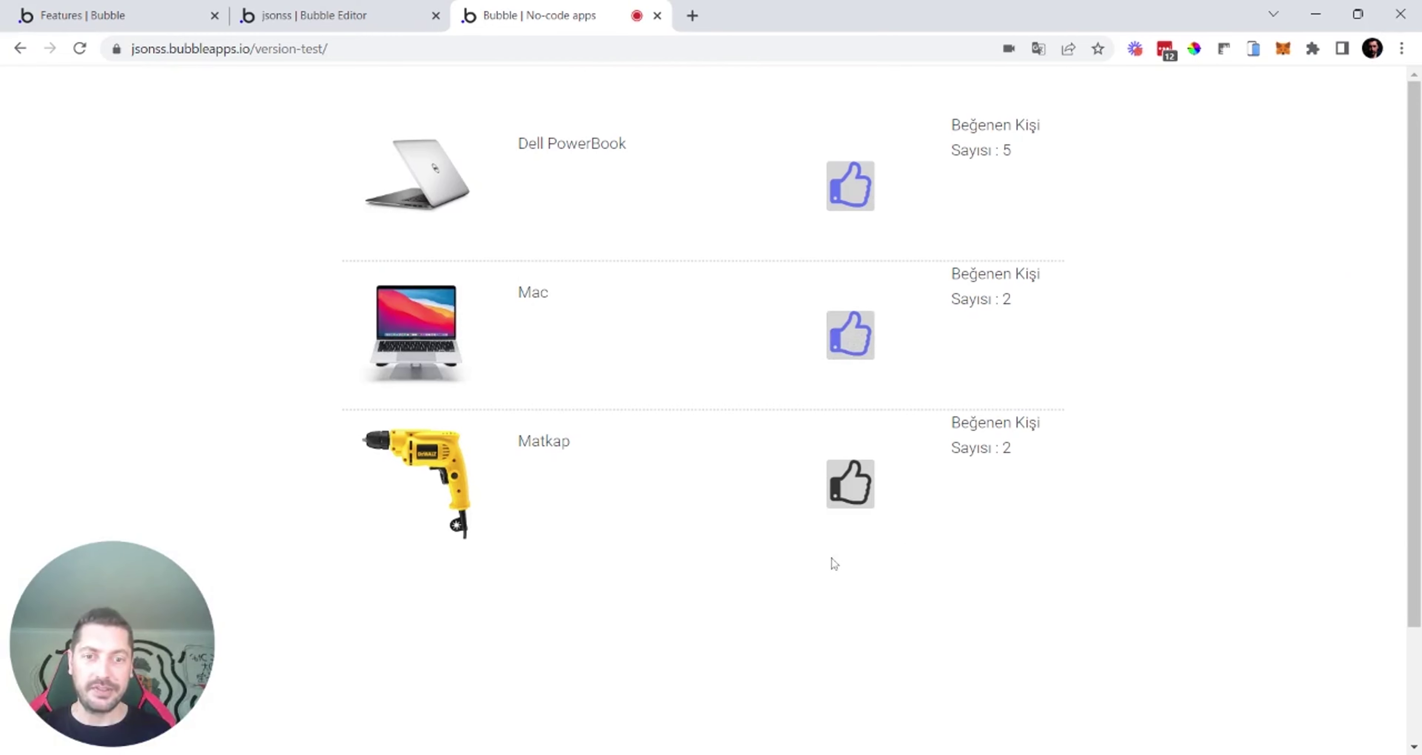
click(851, 502)
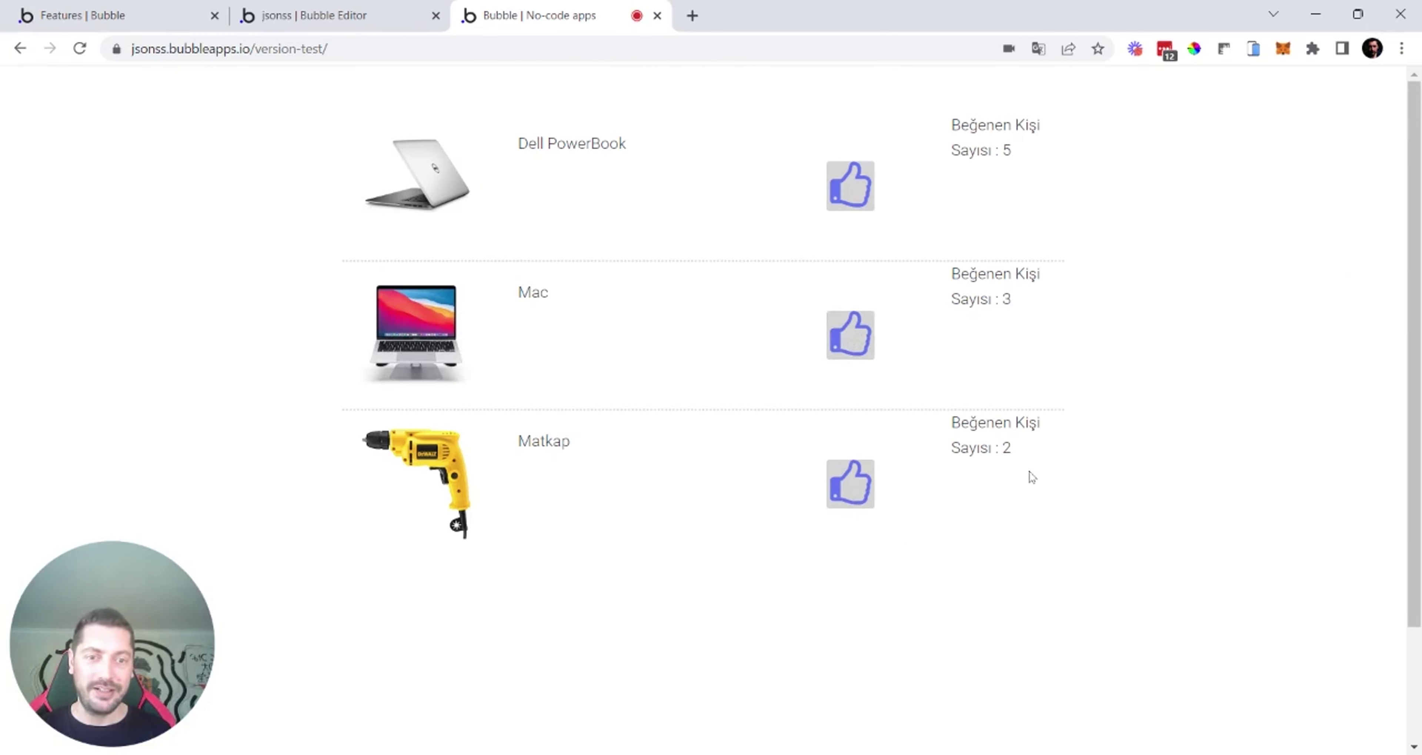
click(310, 15)
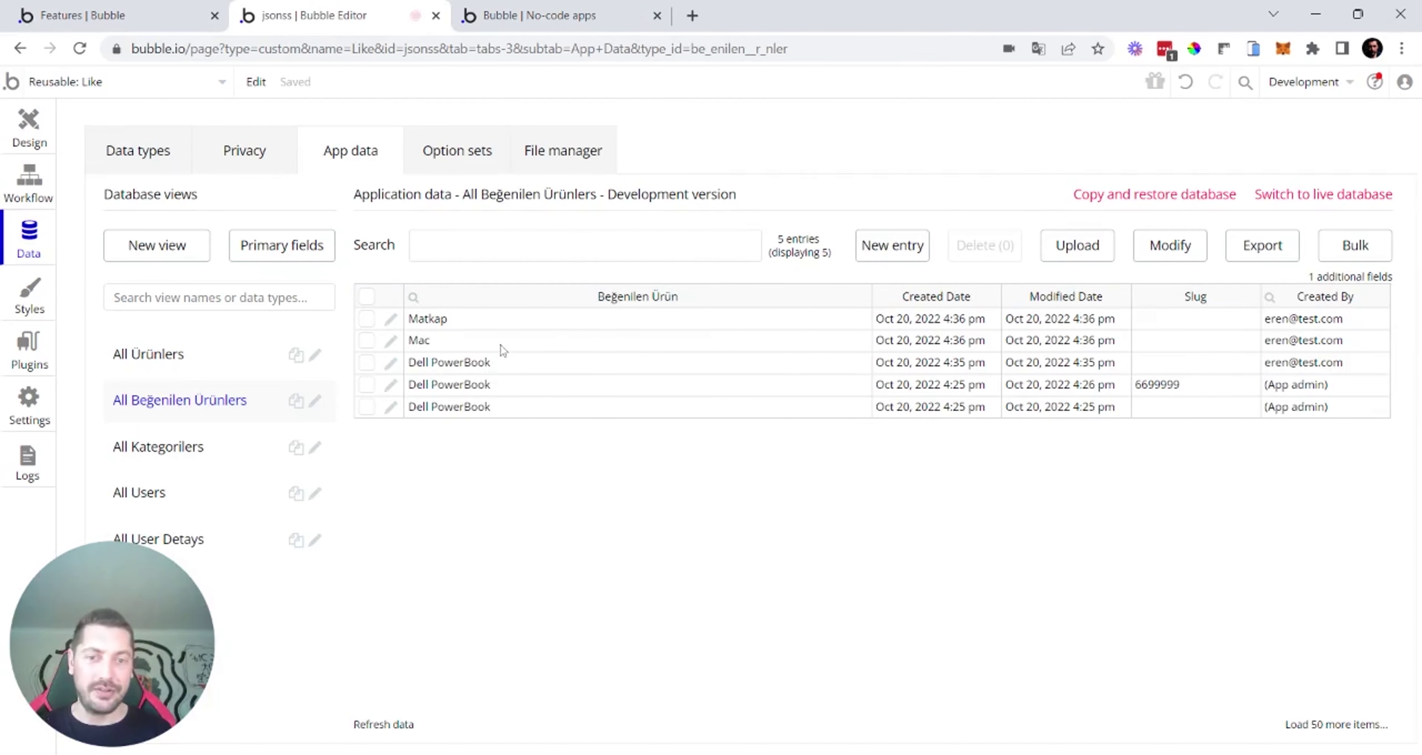
click(451, 325)
click(568, 11)
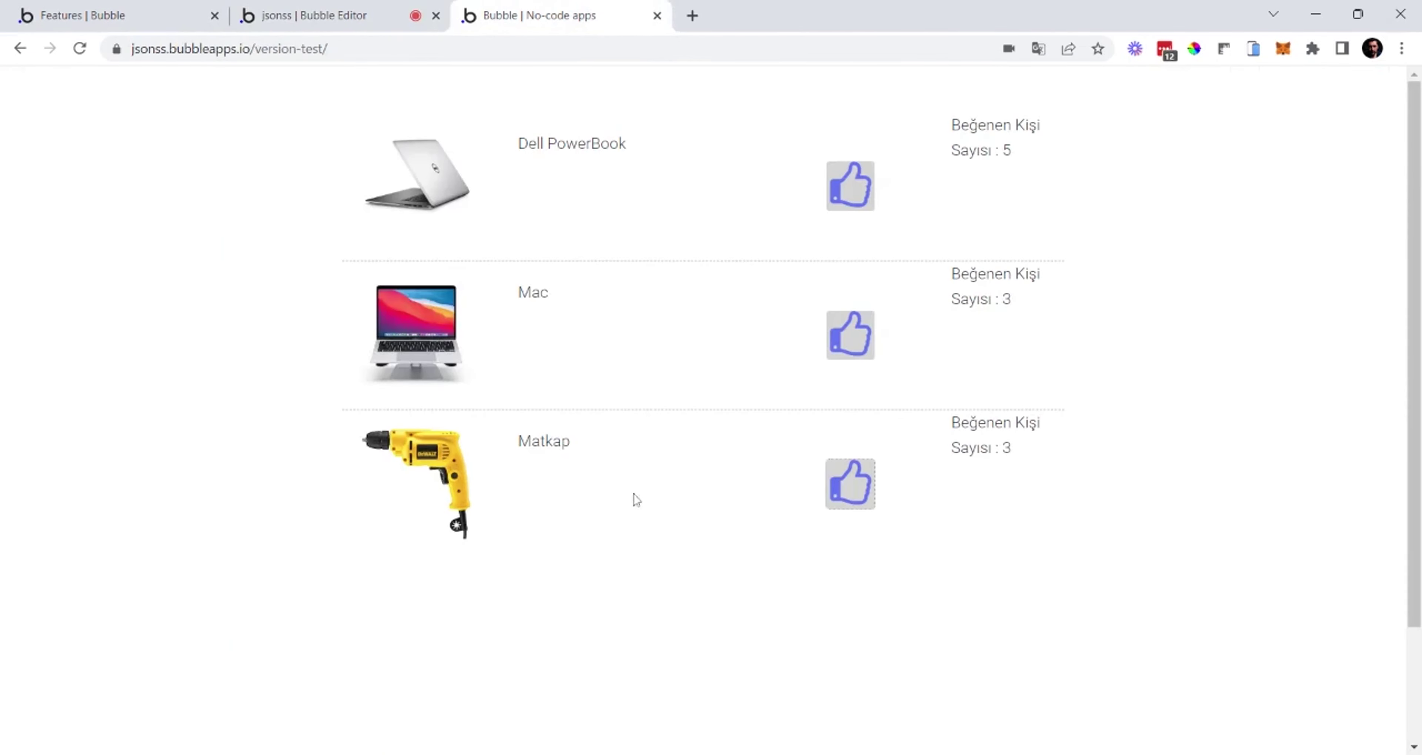
double_click(1040, 447)
Step: Delete the Matkap entry from the All Beğenilen Ürünlers app data and check Matkap's like count in the preview
click(288, 8)
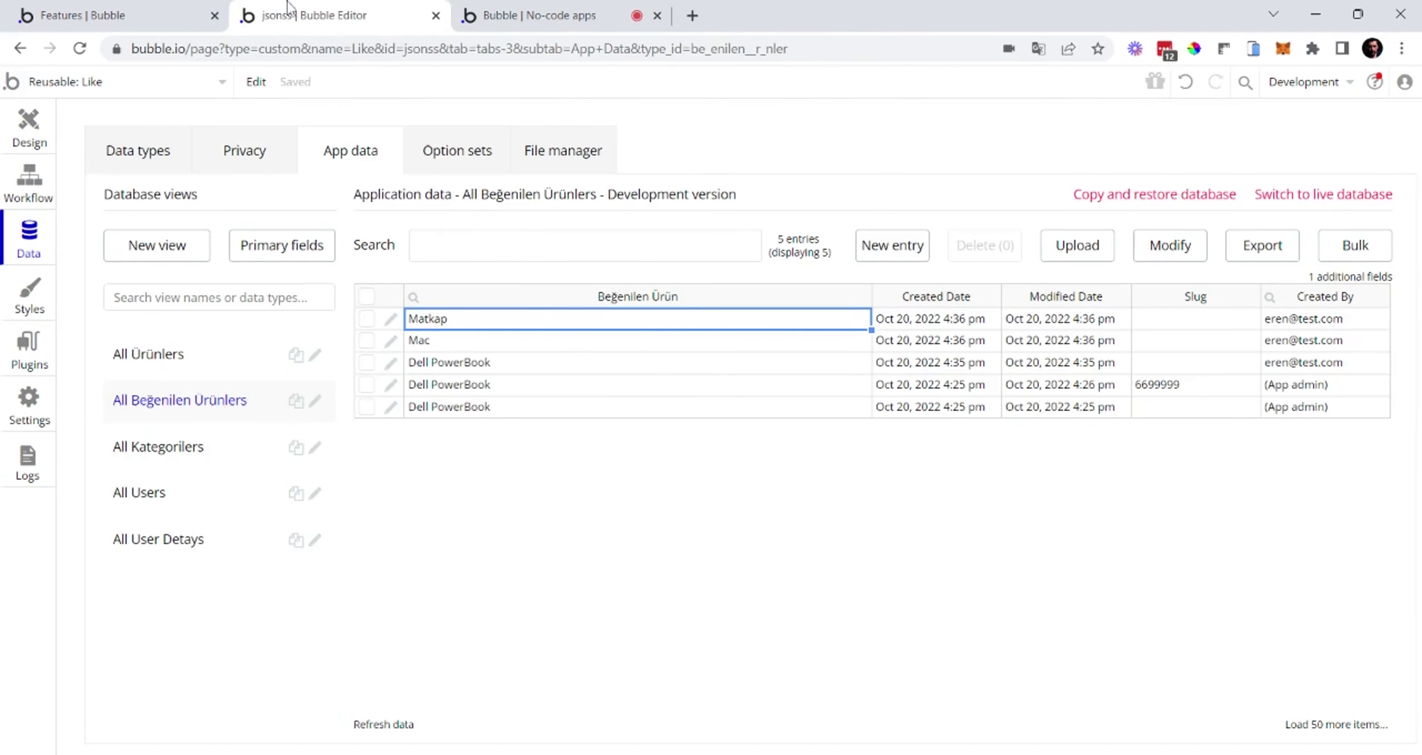
click(366, 320)
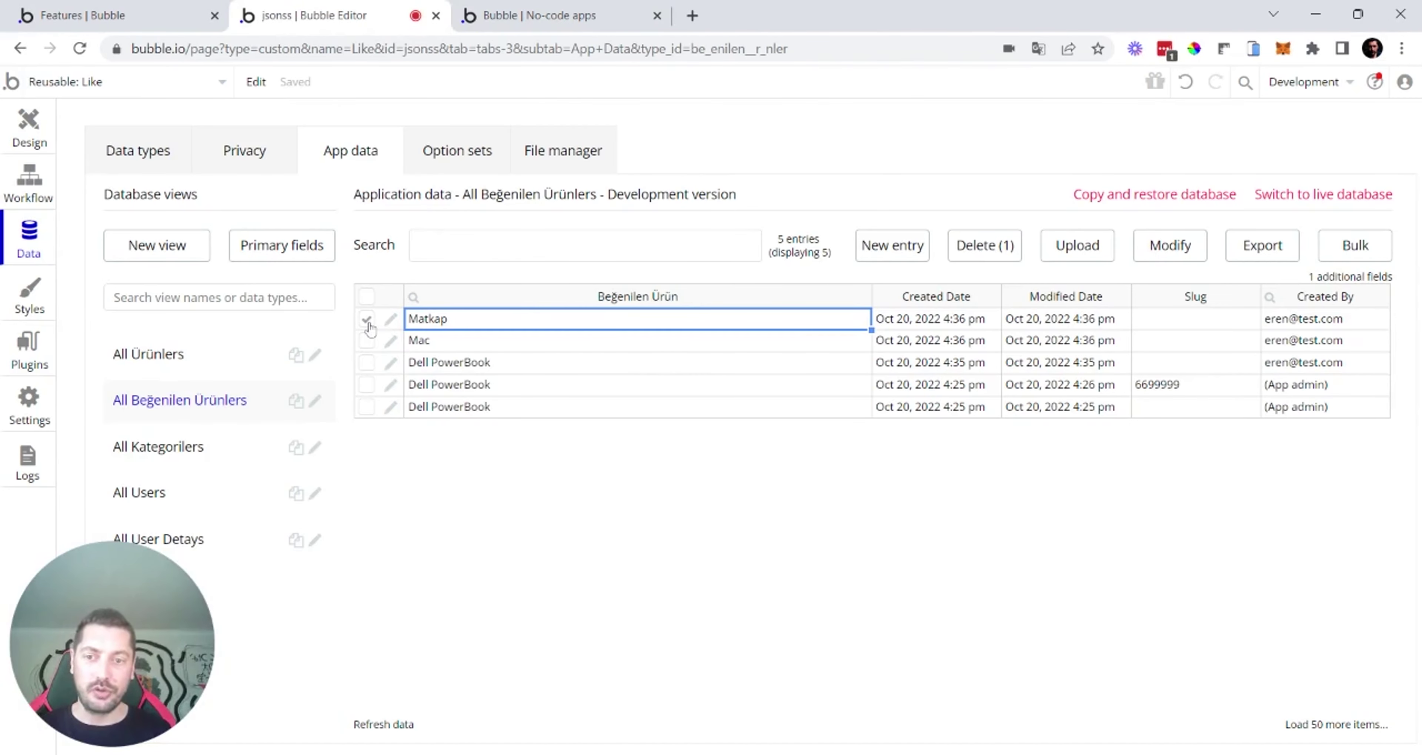
click(973, 255)
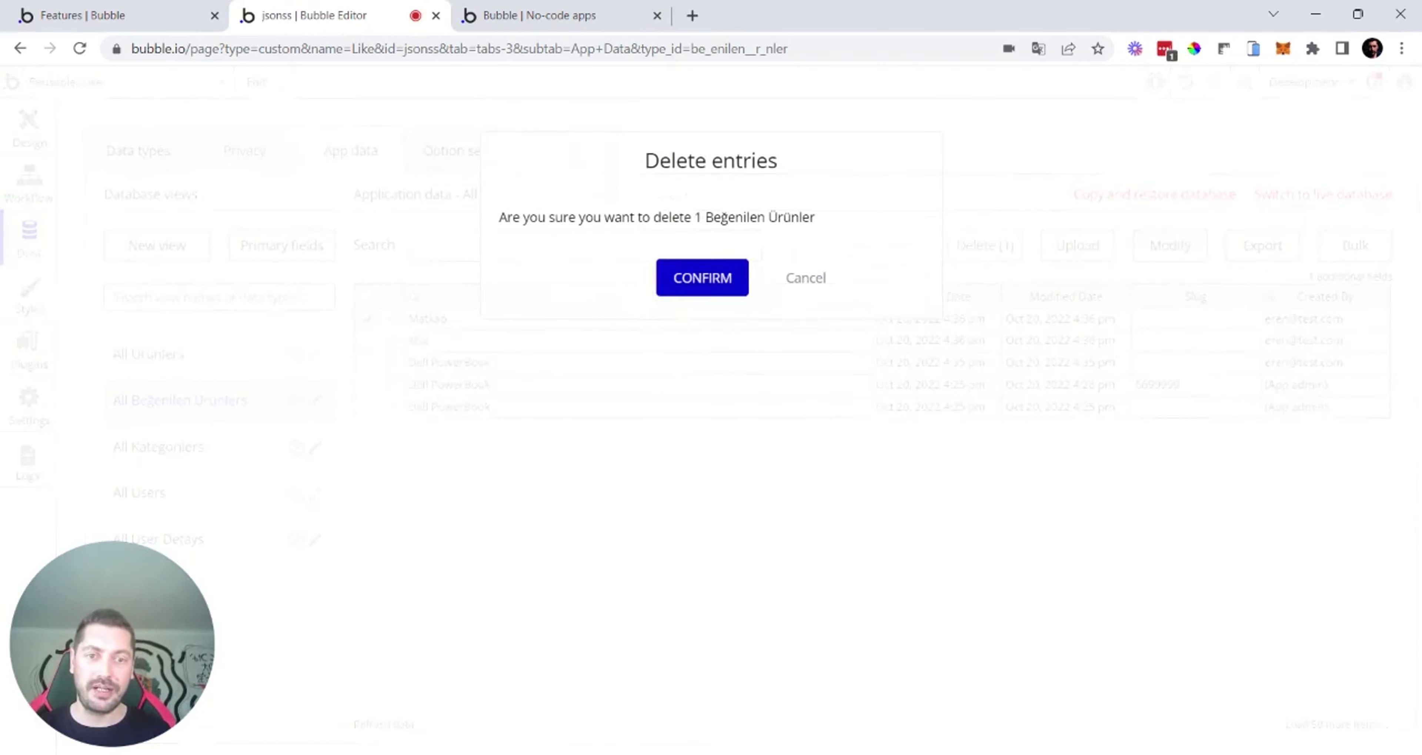
click(702, 277)
key(ctrl+Tab)
double_click(1038, 451)
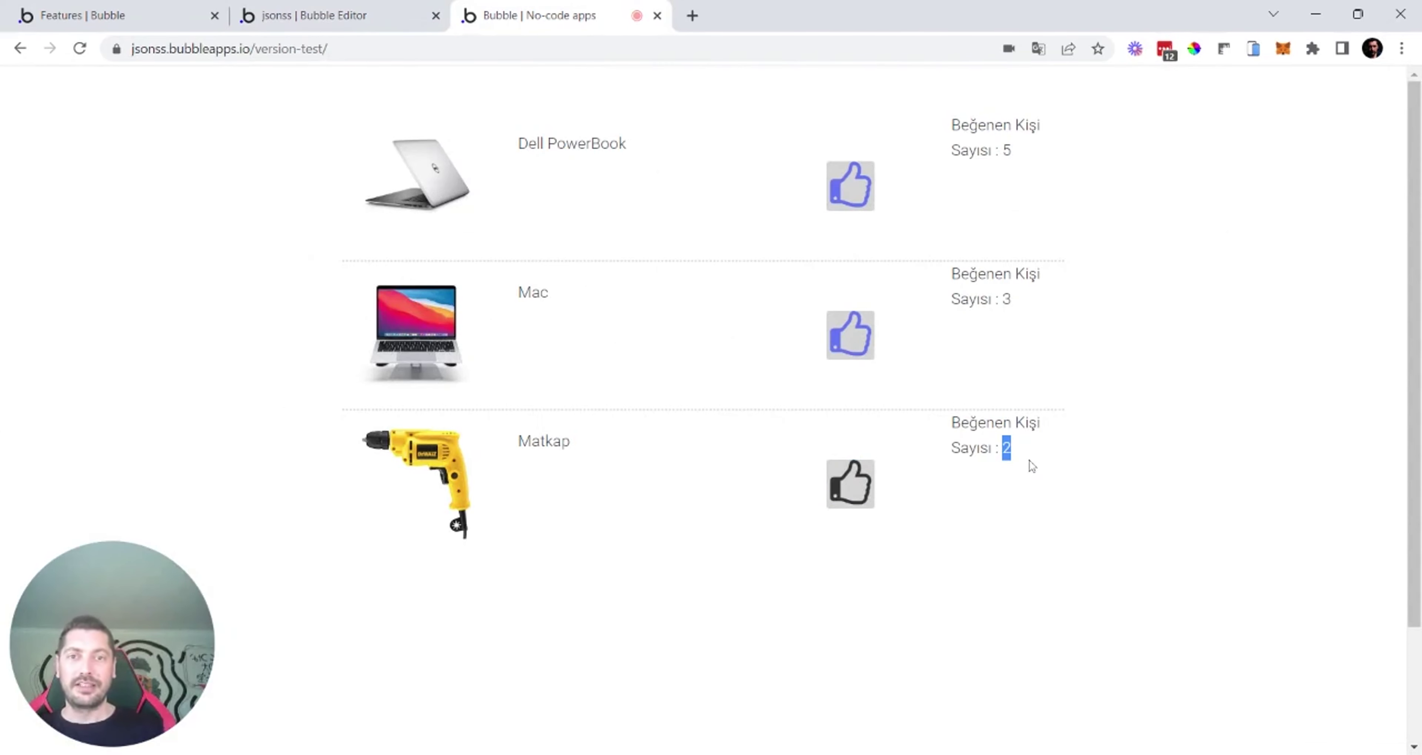